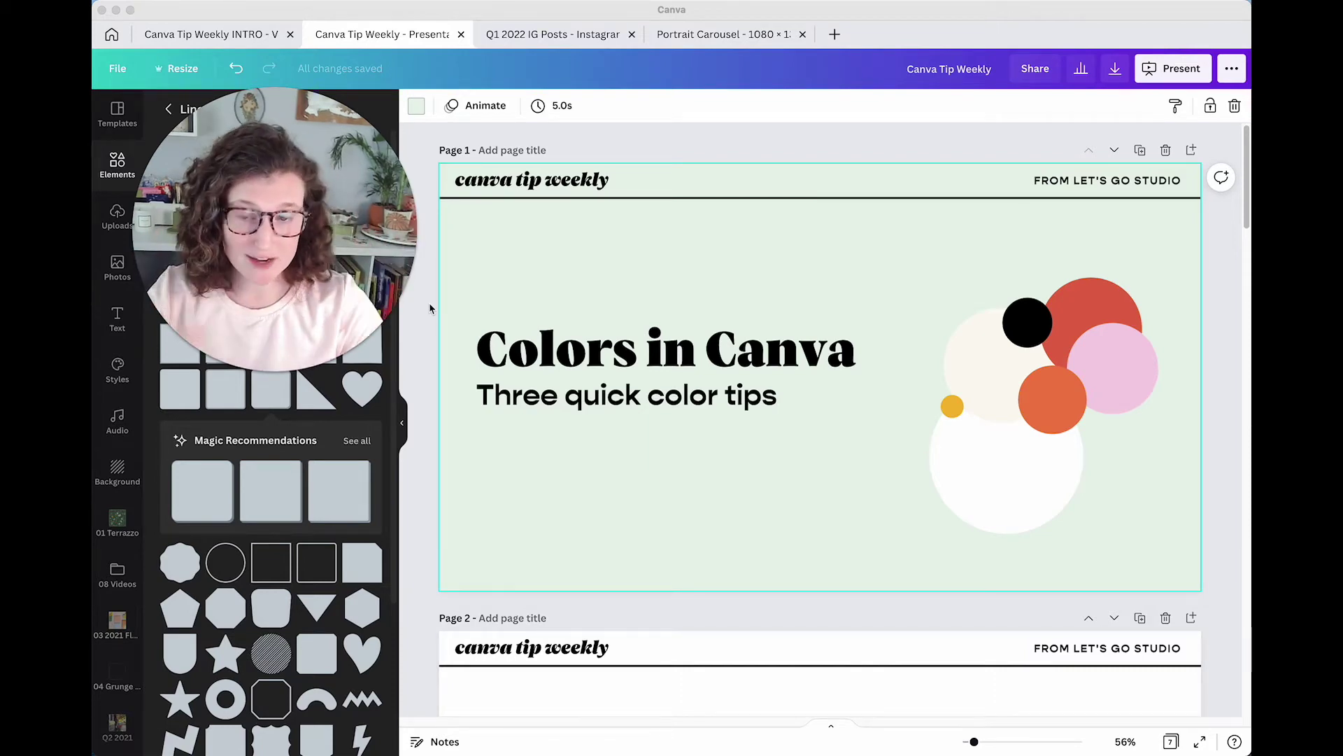
Scroll down to page 2's palette slide and select it.
{"action": "left_click", "coordinate": [530, 284]}
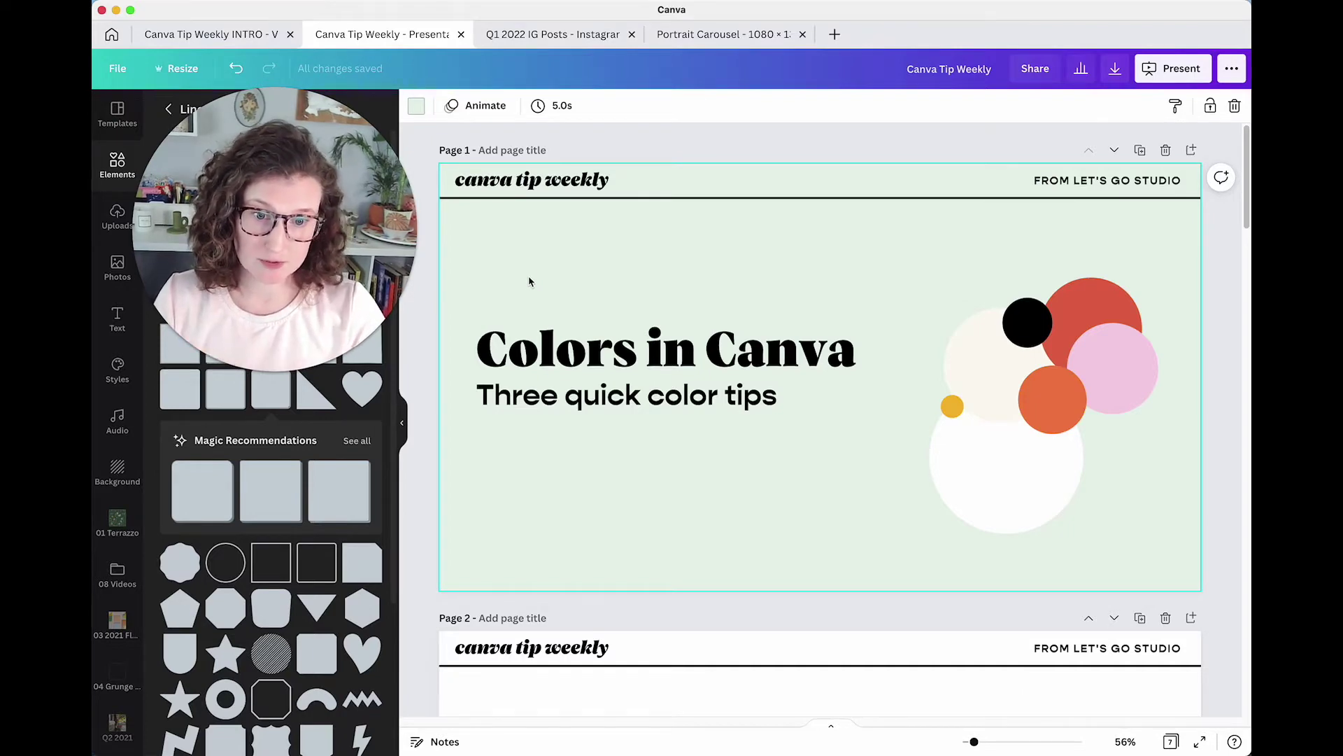
{"action": "scroll", "coordinate": [529, 279], "scroll_direction": "down", "scroll_amount": 5}
{"action": "left_click", "coordinate": [591, 386]}
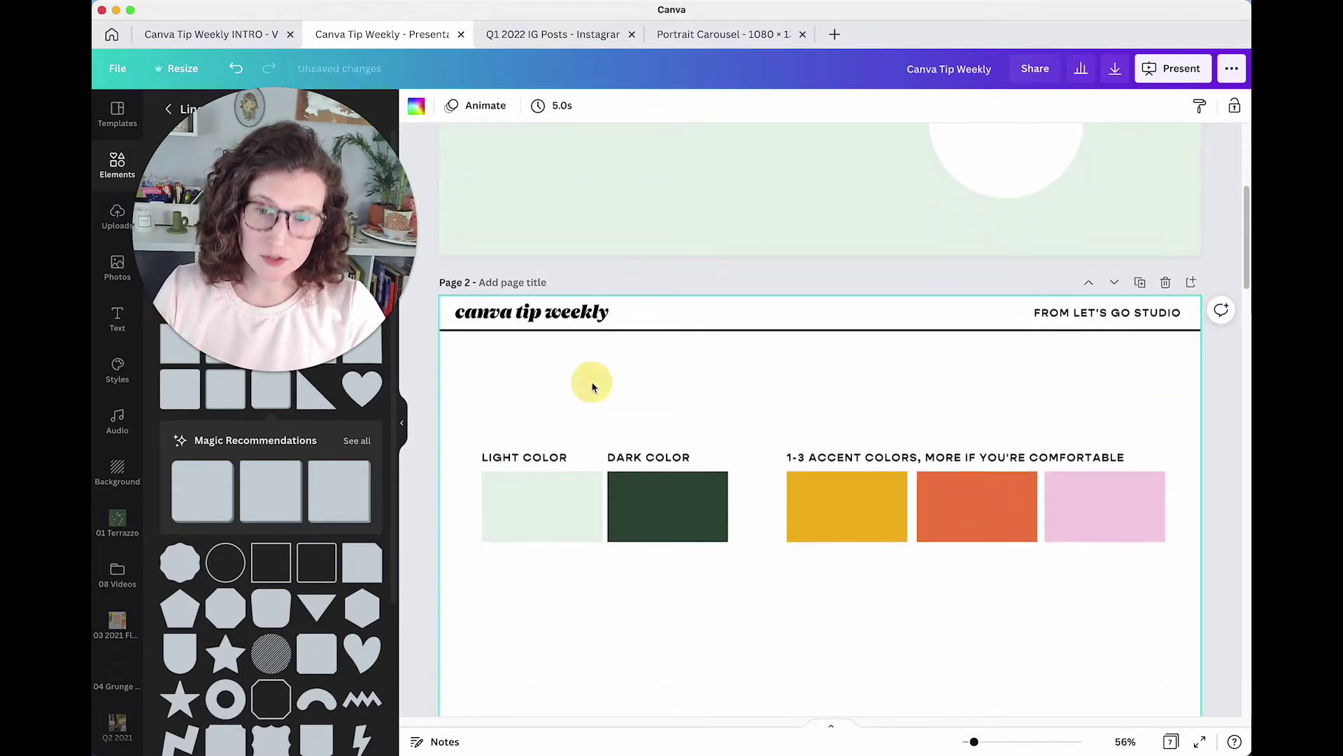
{"action": "scroll", "coordinate": [592, 387], "scroll_direction": "down", "scroll_amount": 1}
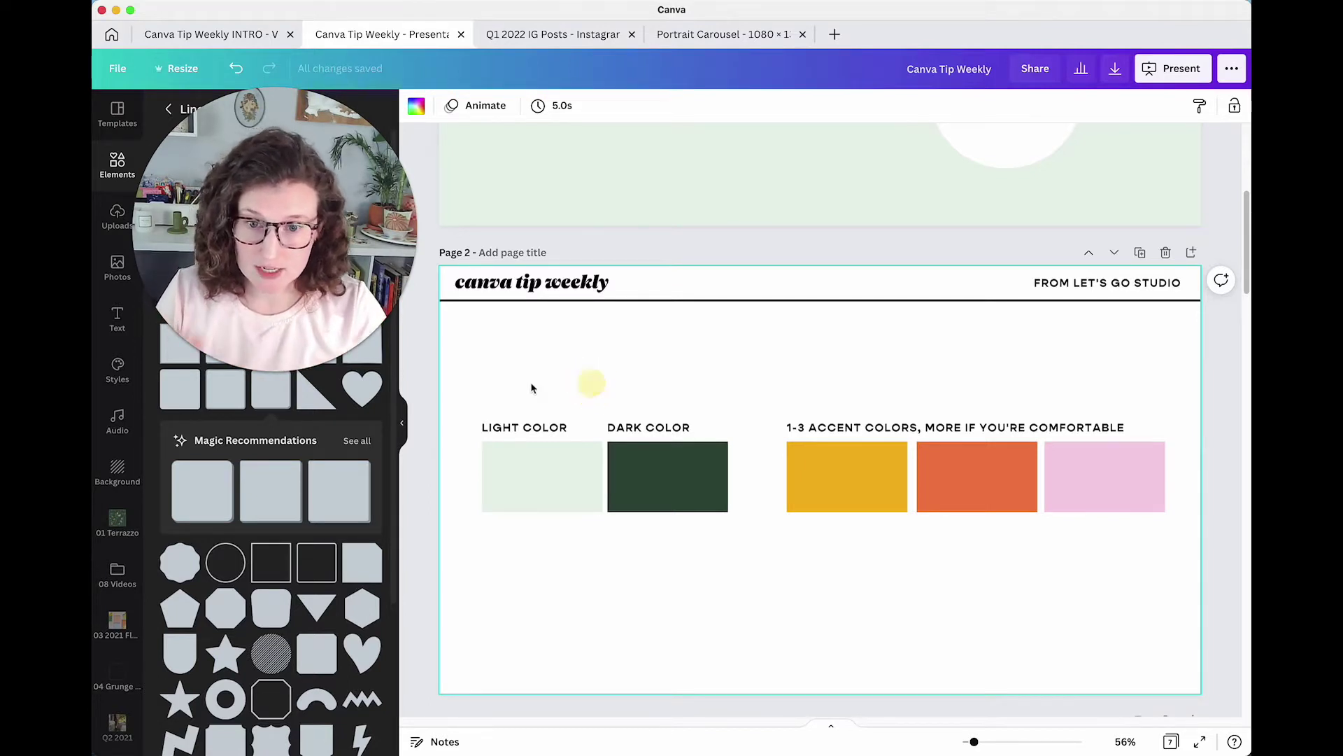
Select the light, dark and three accent colour swatches on page 2, then clear the selection.
{"action": "left_click_drag", "start_coordinate": [529, 463], "coordinate": [532, 467]}
{"action": "left_click", "coordinate": [657, 590]}
{"action": "left_click_drag", "start_coordinate": [682, 585], "coordinate": [621, 444]}
{"action": "left_click_drag", "start_coordinate": [770, 375], "coordinate": [1107, 497]}
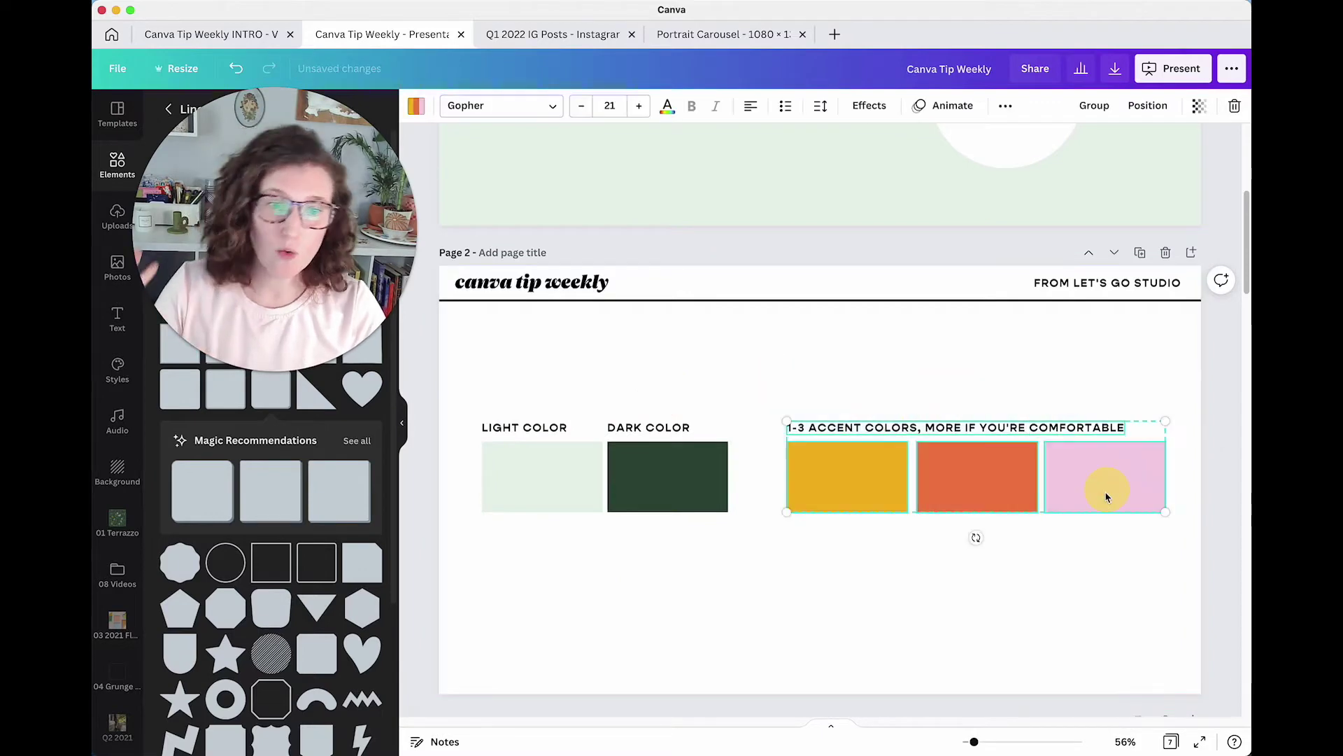
{"action": "left_click", "coordinate": [1014, 592]}
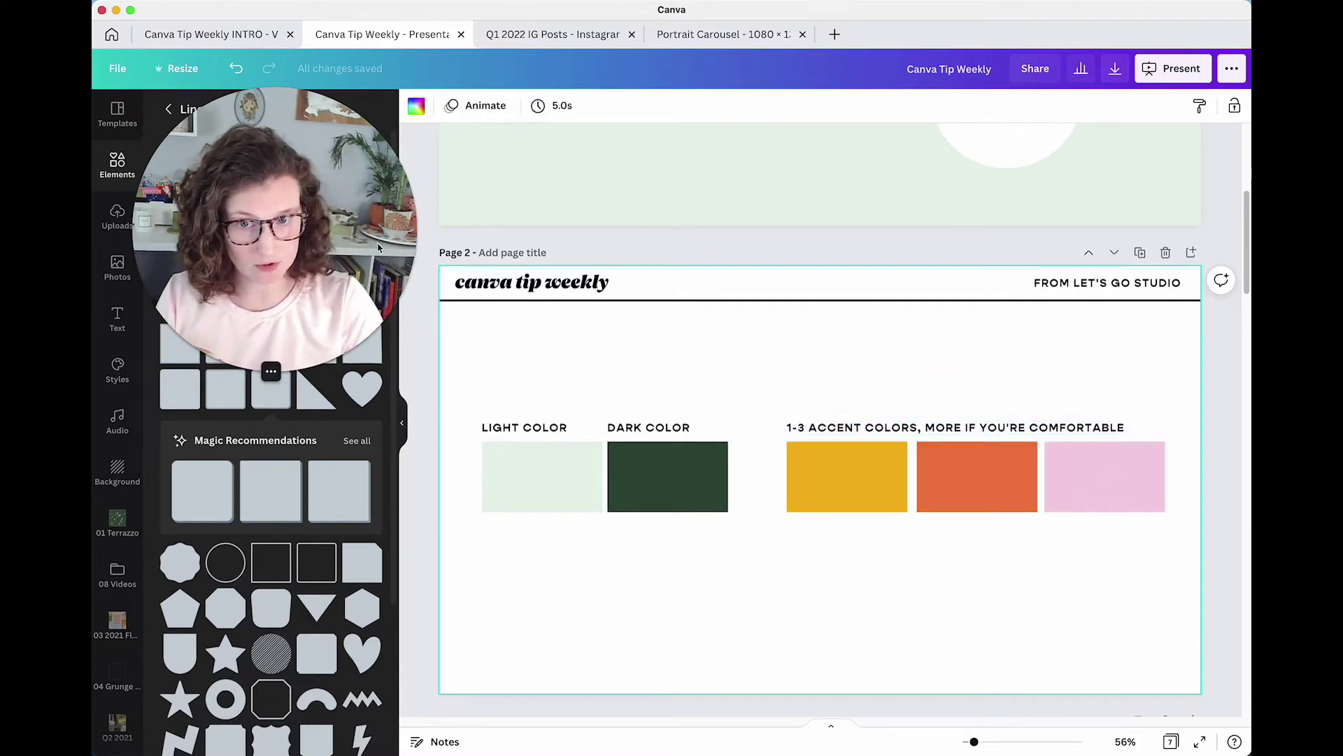
{"action": "left_click_drag", "start_coordinate": [378, 247], "coordinate": [532, 238]}
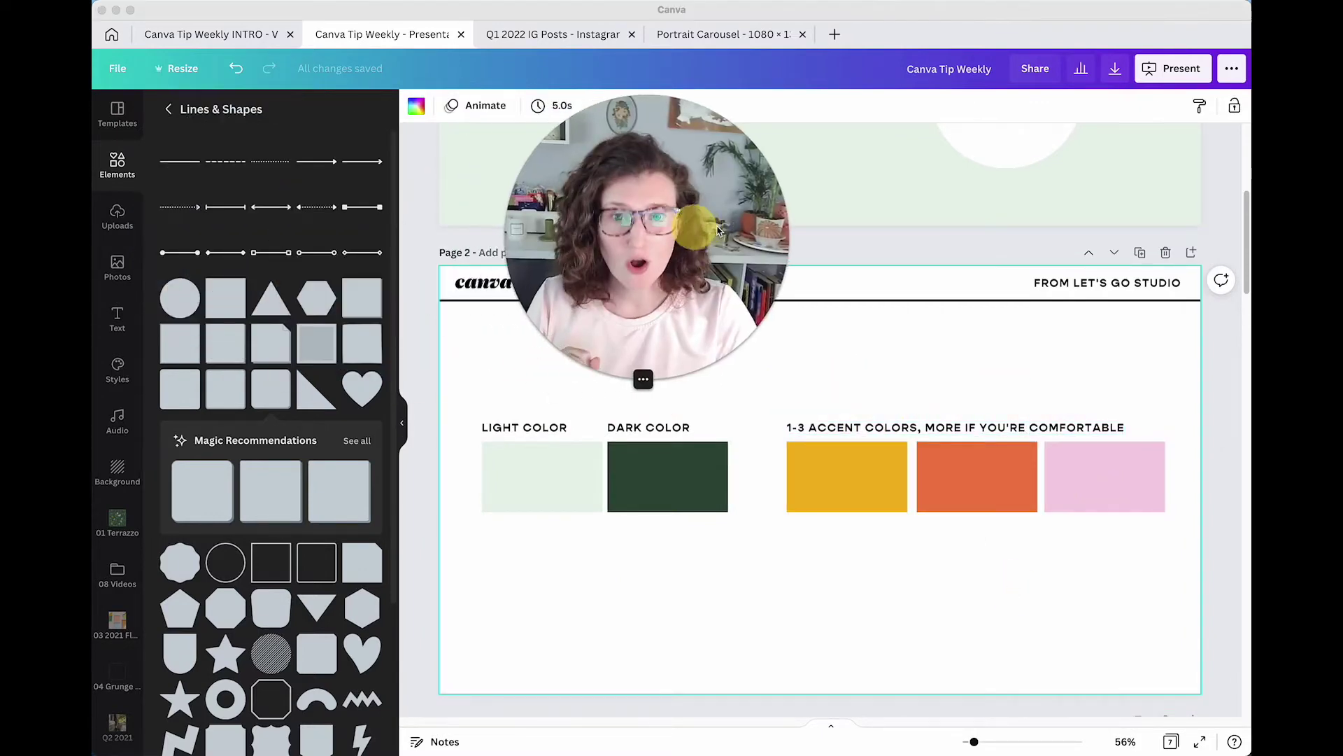
{"action": "left_click", "coordinate": [120, 208]}
Add a blank page 3 after the palette slide, with the template library open.
{"action": "left_click", "coordinate": [117, 117]}
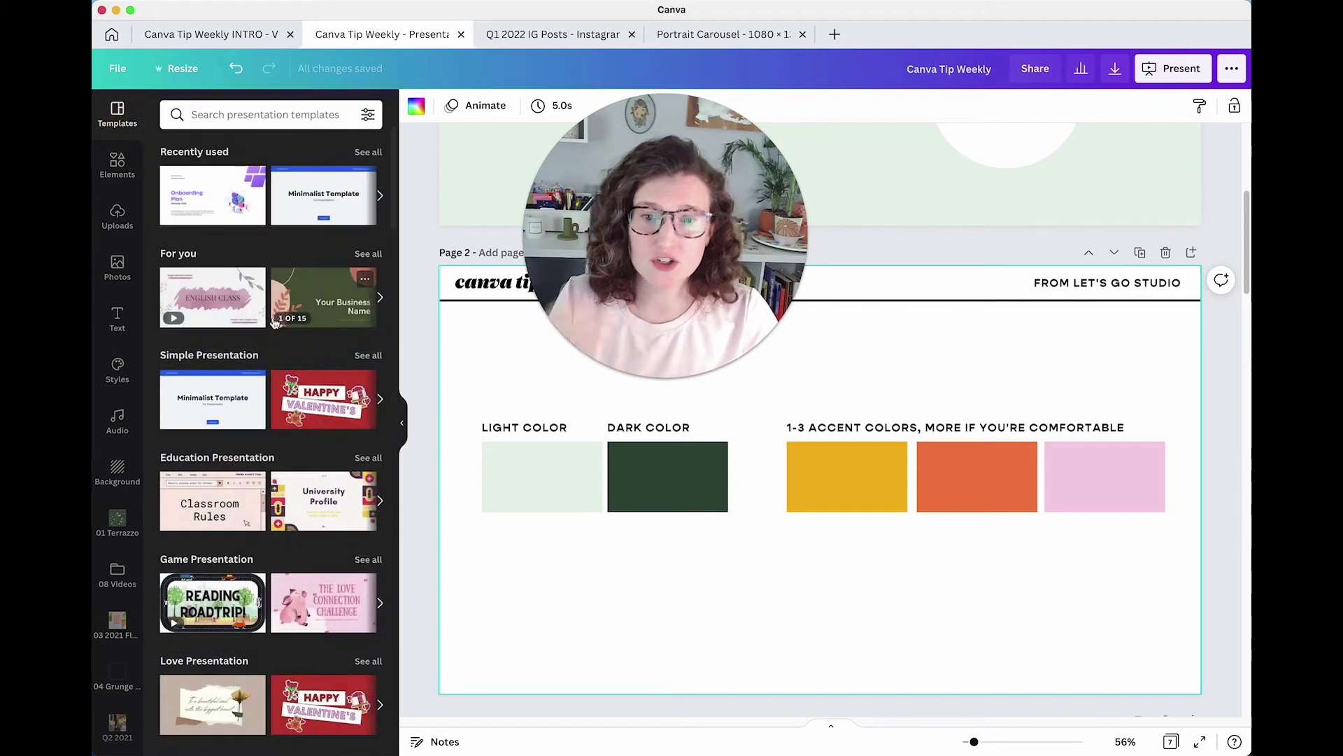
{"action": "scroll", "coordinate": [275, 322], "scroll_direction": "down", "scroll_amount": 5}
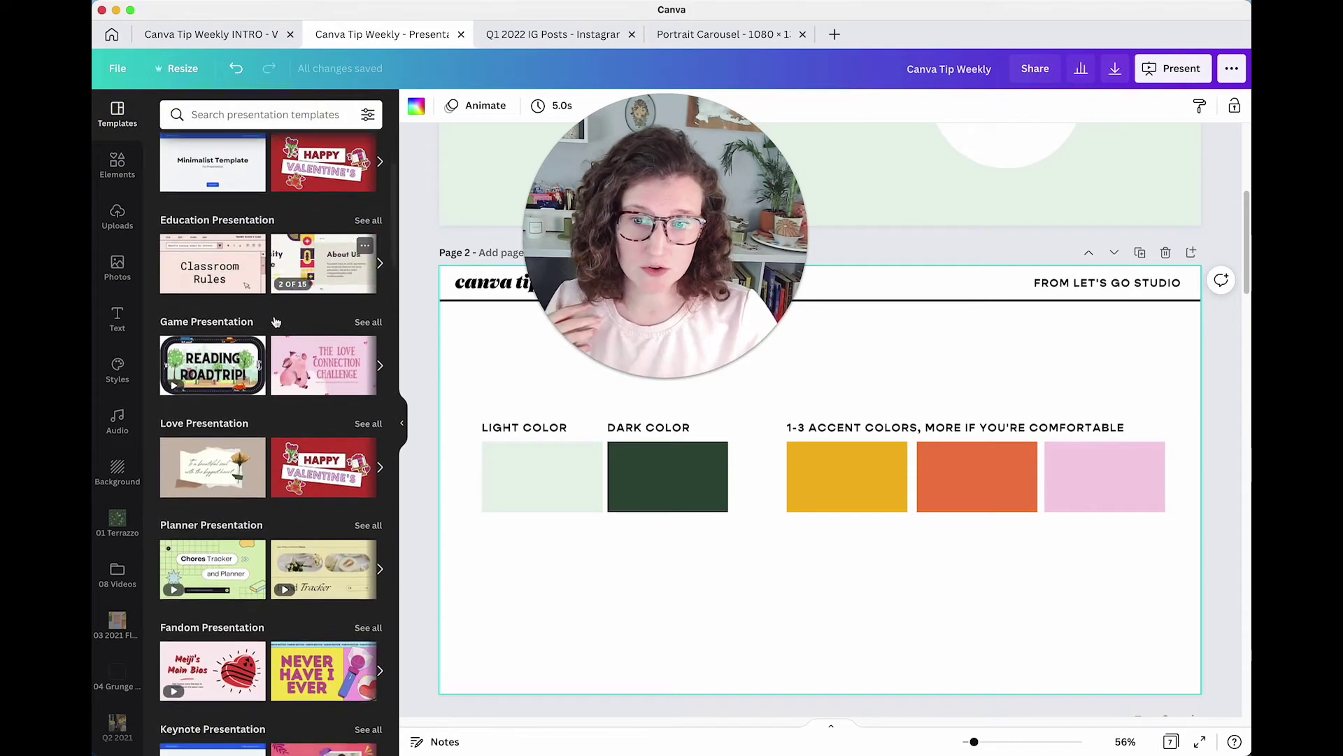
{"action": "scroll", "coordinate": [275, 322], "scroll_direction": "down", "scroll_amount": 2}
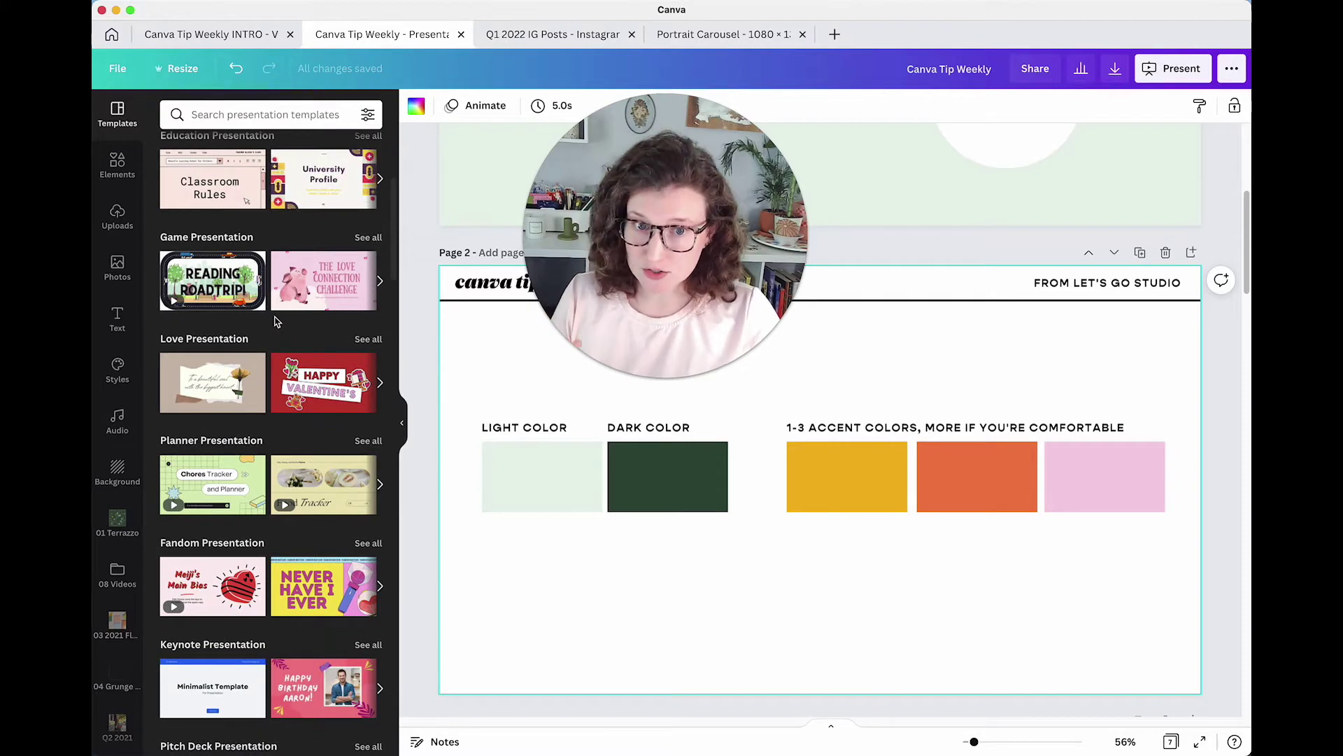
{"action": "scroll", "coordinate": [275, 322], "scroll_direction": "down", "scroll_amount": 4}
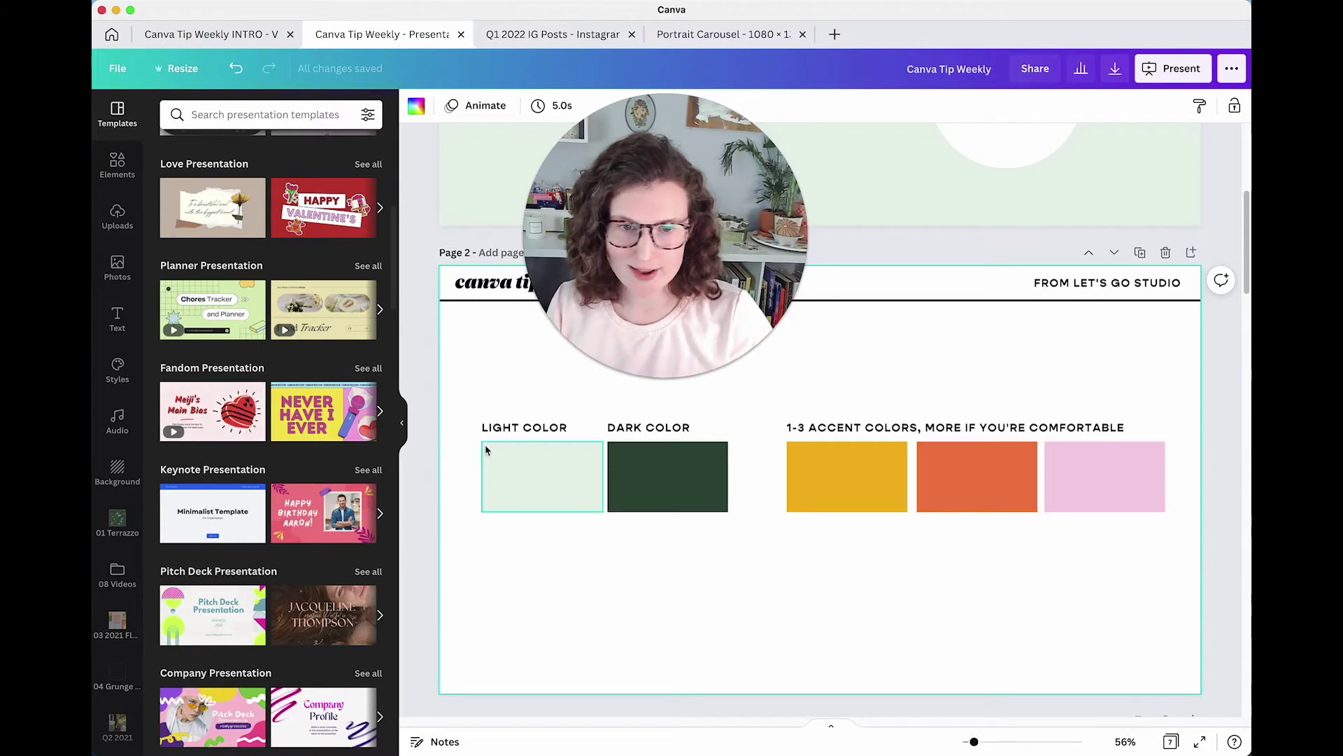
{"action": "left_click", "coordinate": [1191, 252]}
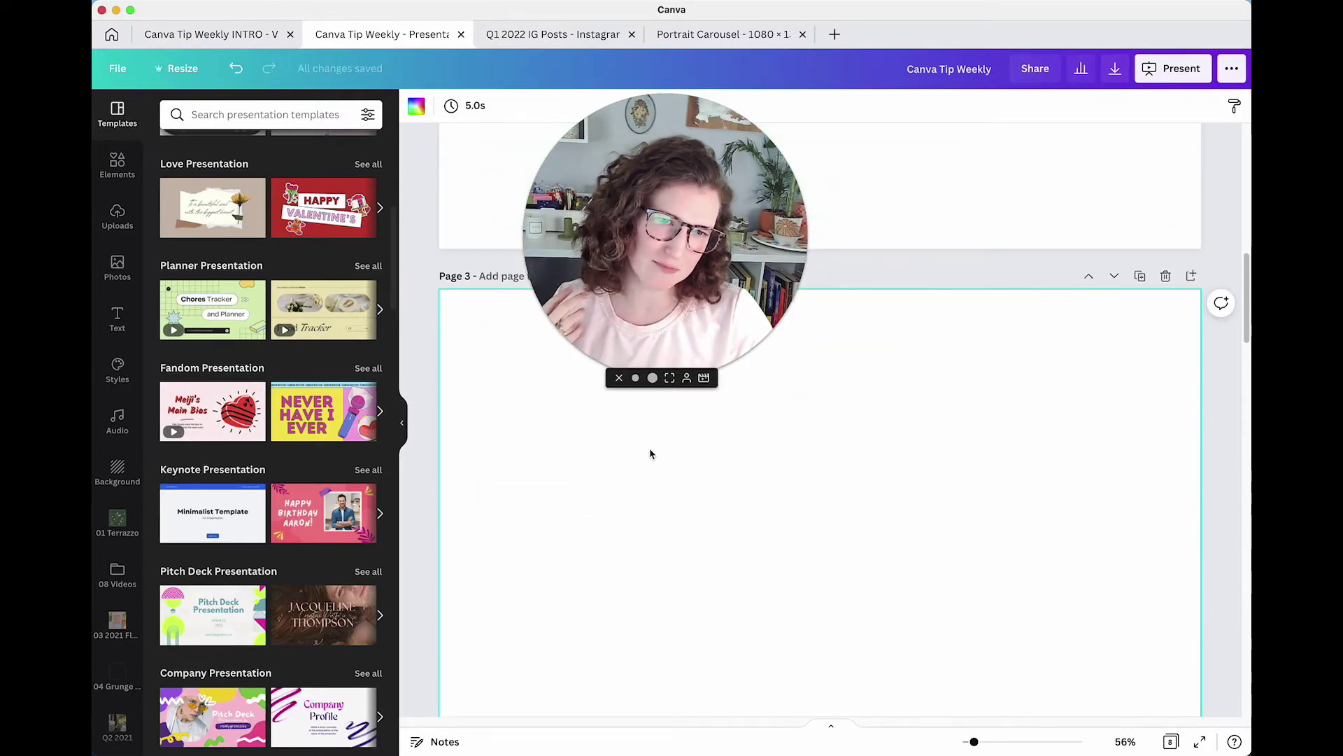
Try the Fandom template's Main Bias and red Q&A pages on page 3.
{"action": "left_click", "coordinate": [208, 399]}
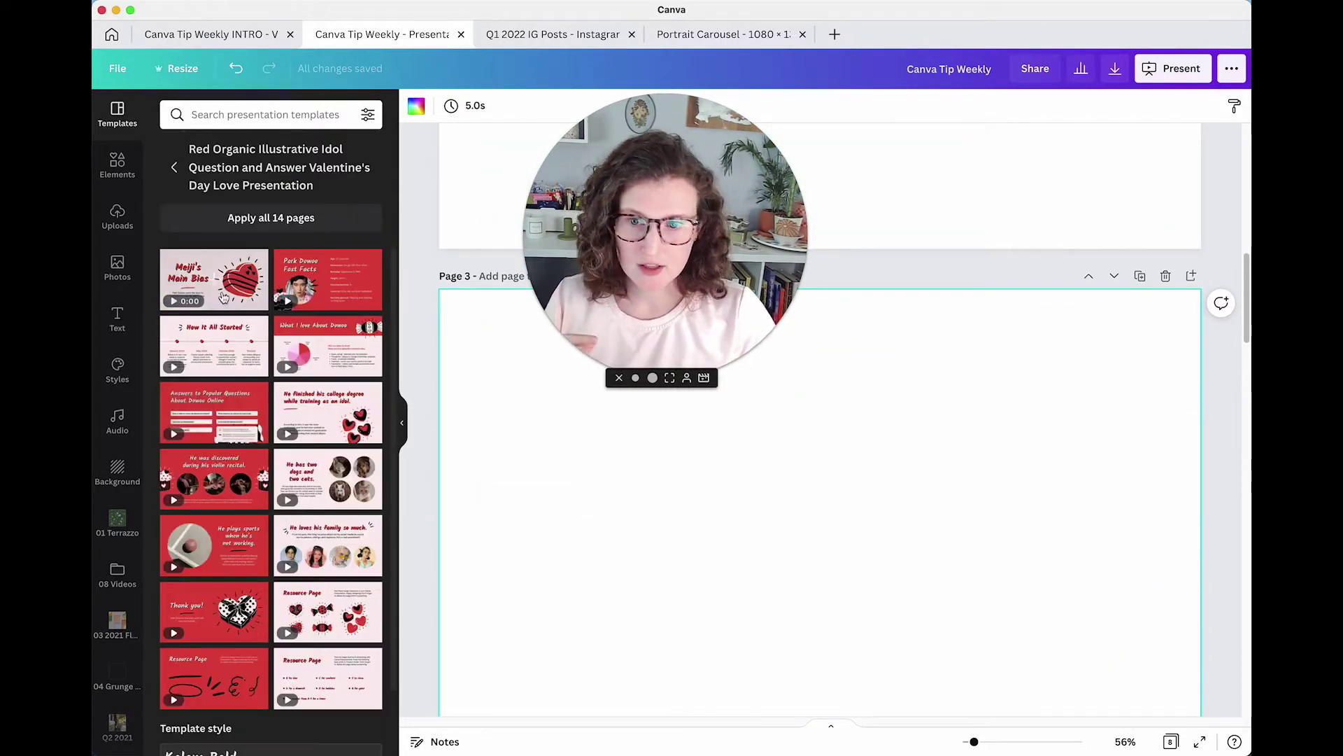
{"action": "left_click", "coordinate": [214, 280]}
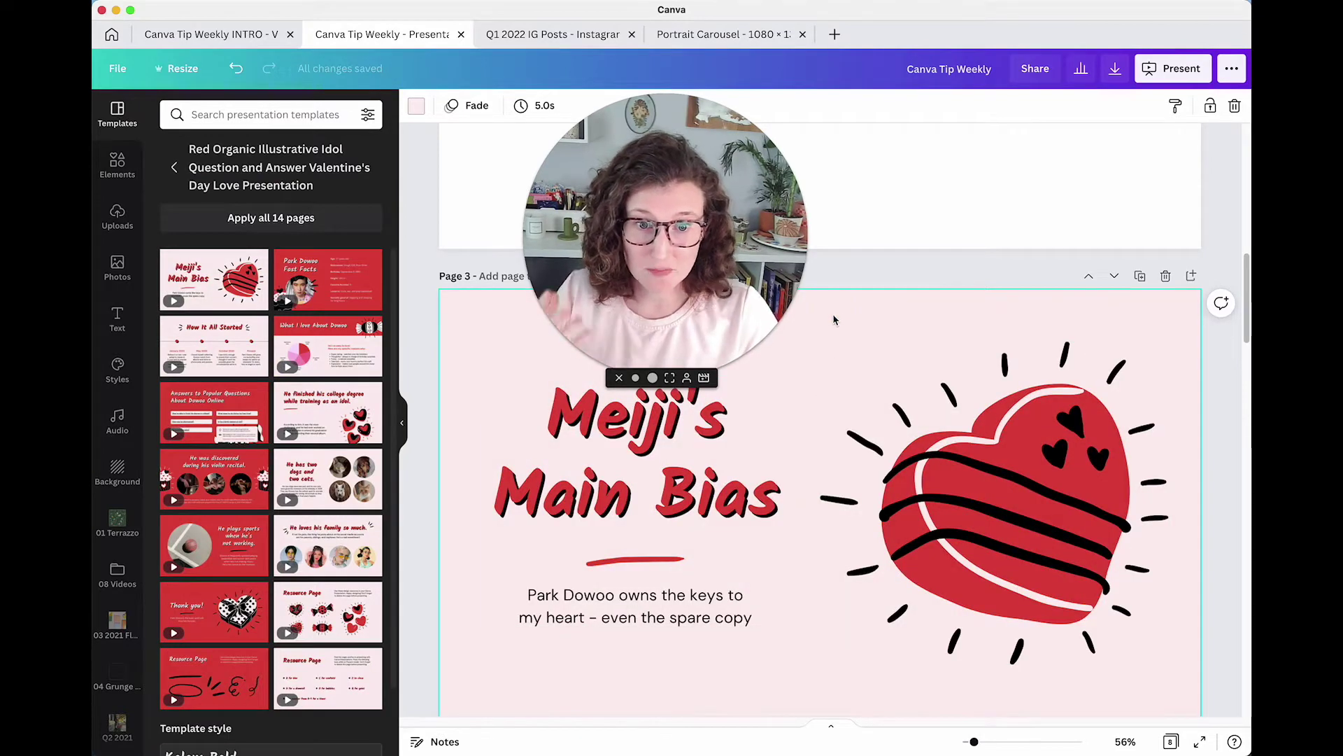
{"action": "left_click", "coordinate": [205, 414]}
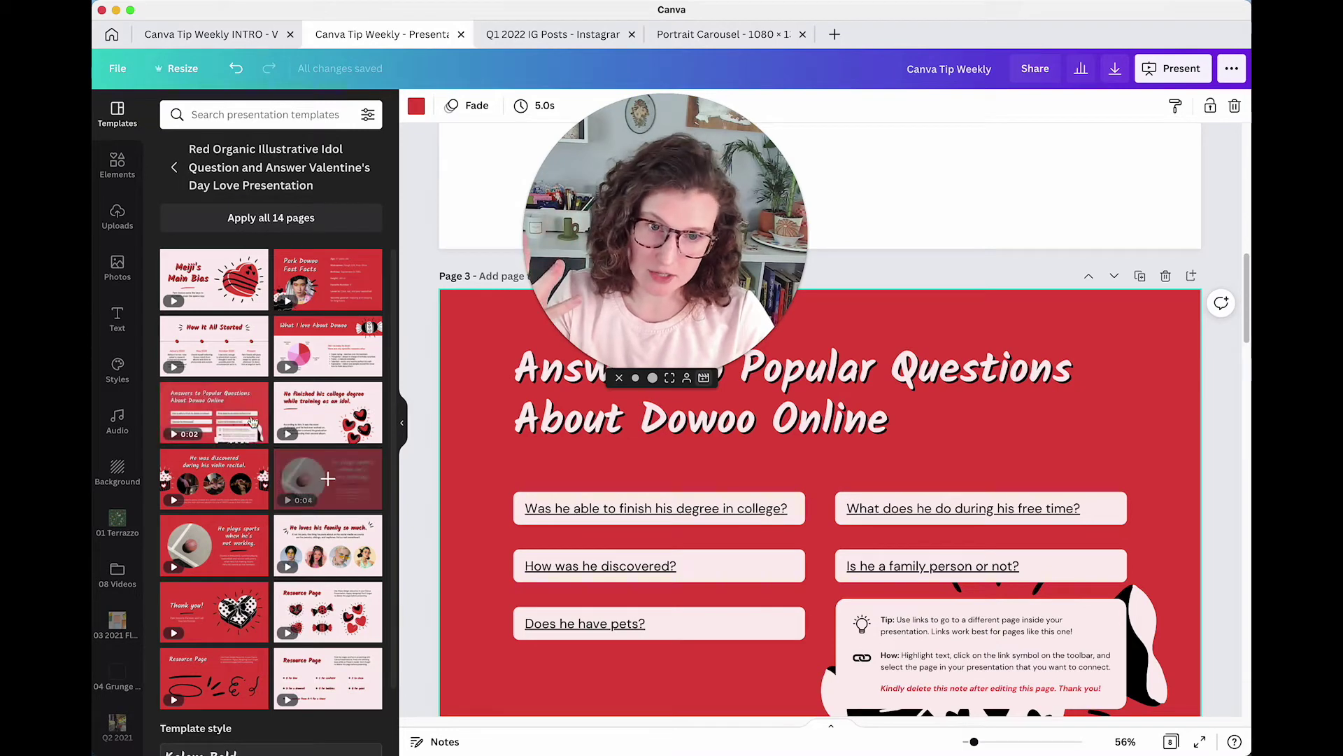
Apply the Geometric University Profile cover page to page 3.
{"action": "left_click", "coordinate": [176, 168]}
{"action": "scroll", "coordinate": [225, 456], "scroll_direction": "down", "scroll_amount": 5}
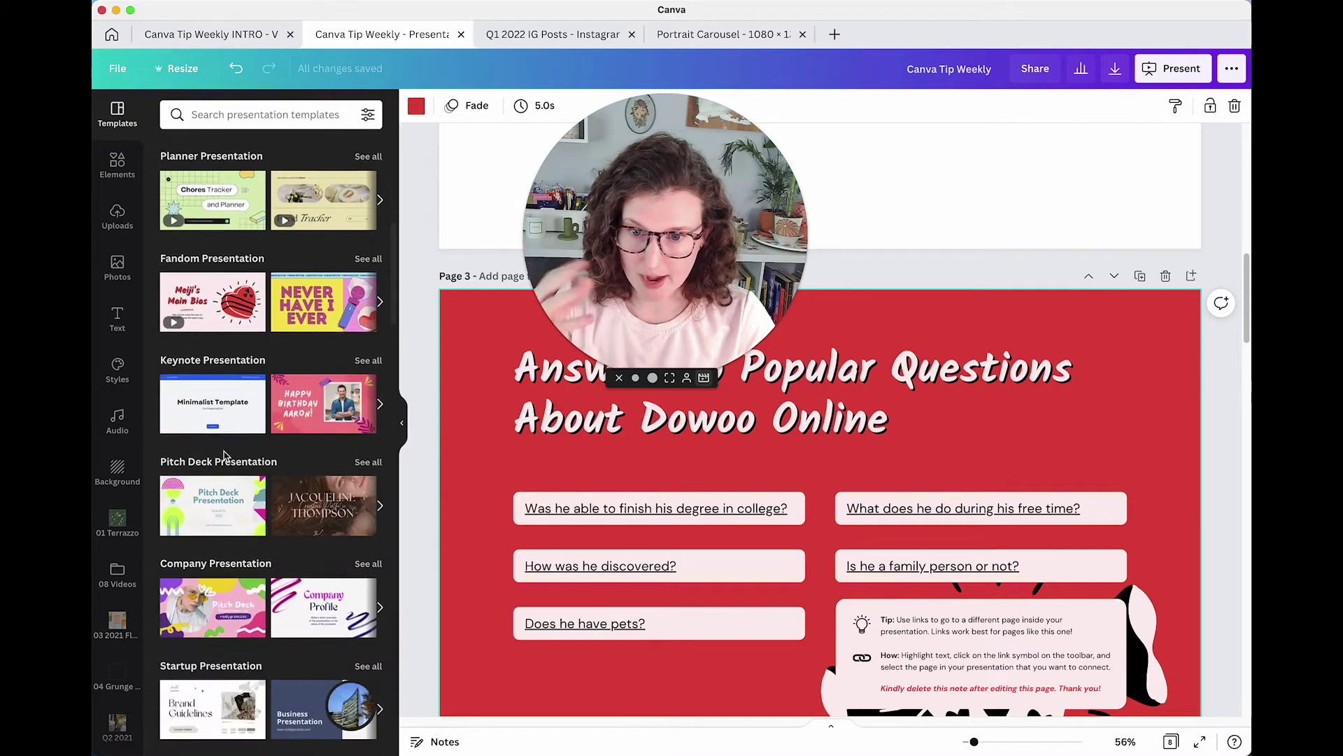
{"action": "scroll", "coordinate": [226, 480], "scroll_direction": "down", "scroll_amount": 3}
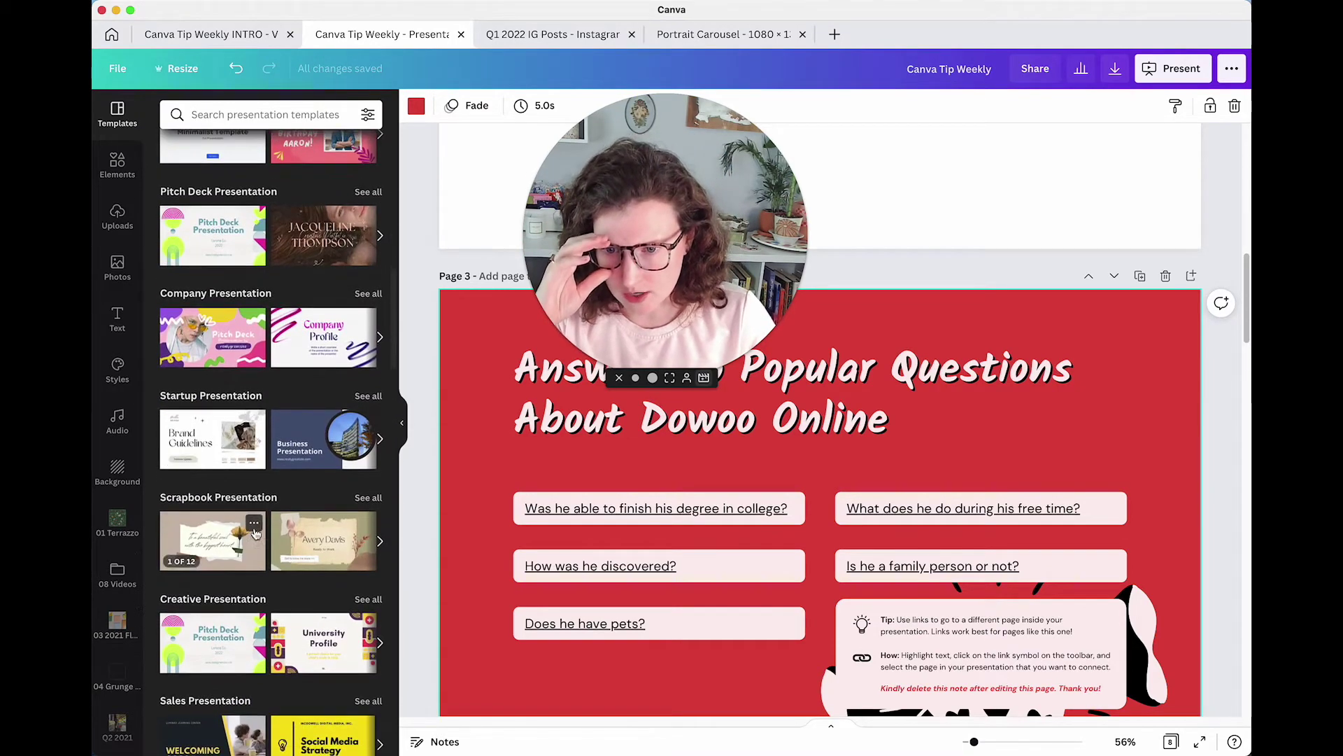
{"action": "left_click", "coordinate": [308, 483]}
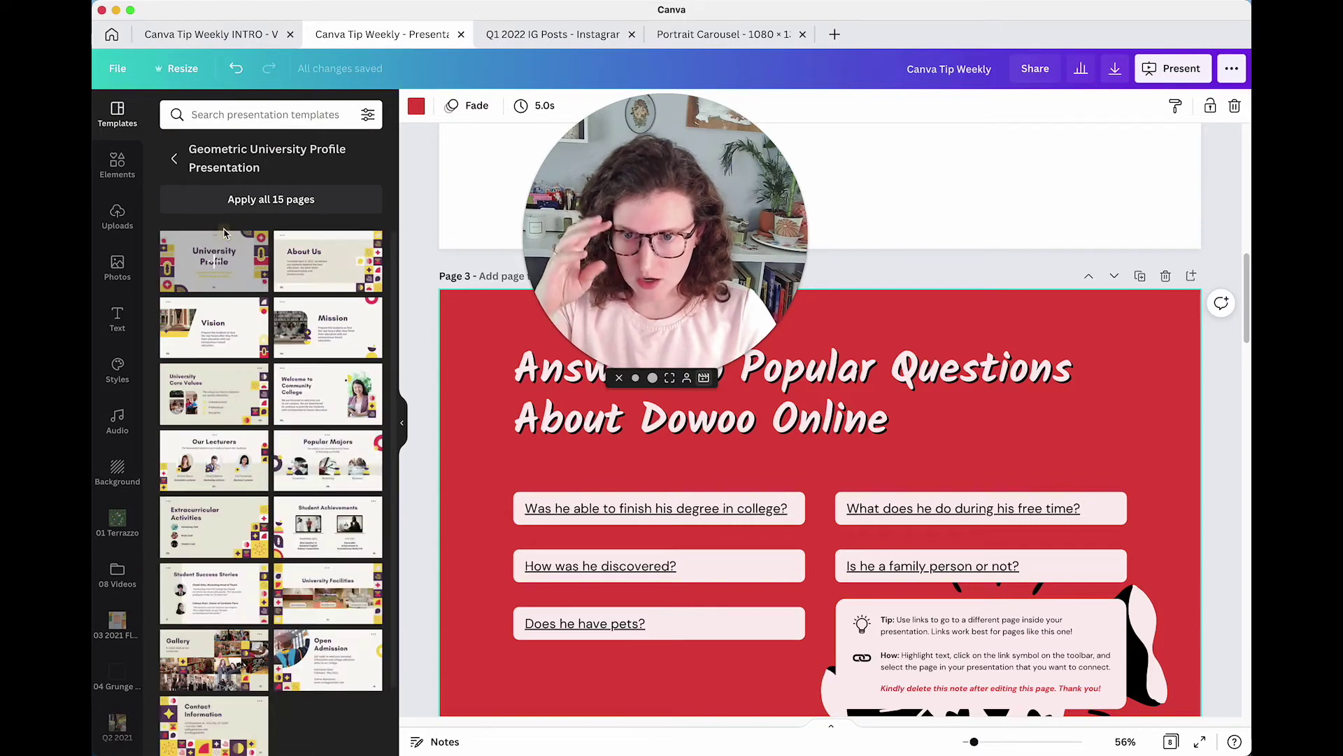
{"action": "left_click", "coordinate": [214, 260]}
Check page 3's context options and its background colour choices.
{"action": "right_click", "coordinate": [933, 326]}
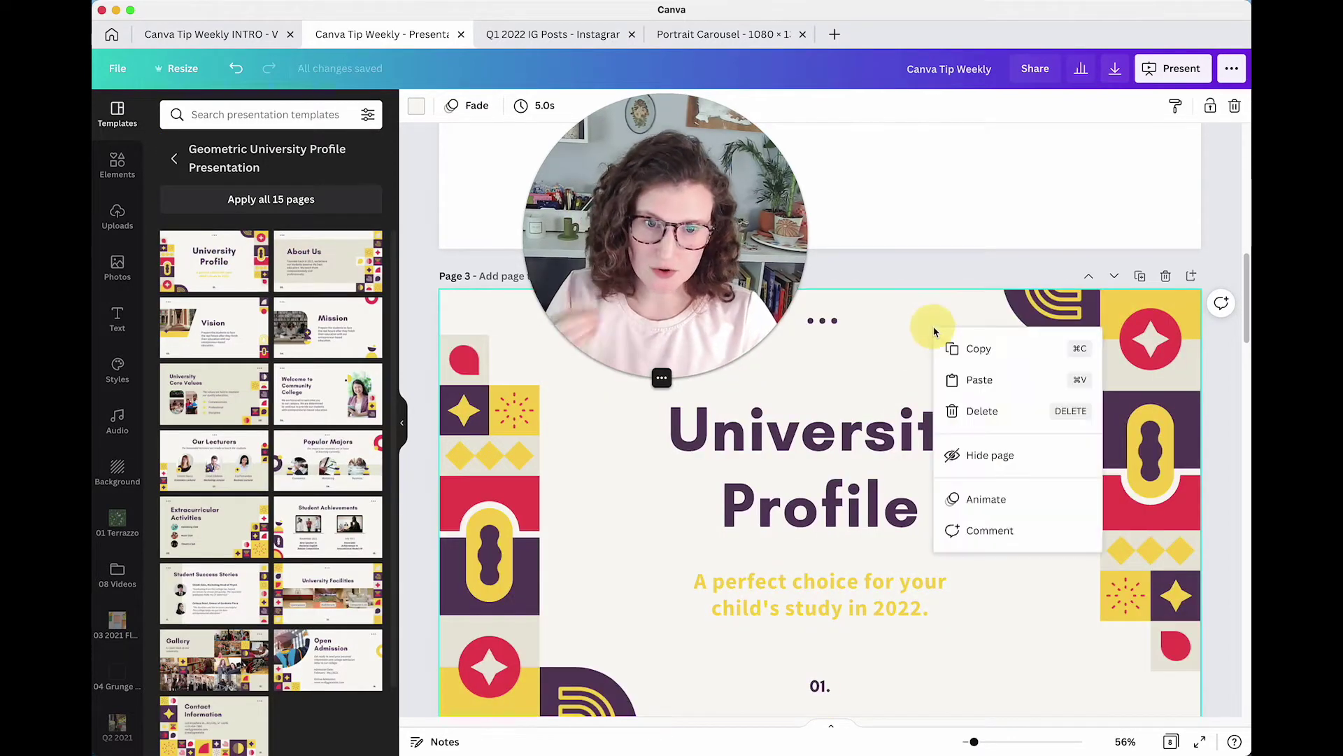
{"action": "key", "text": "Escape"}
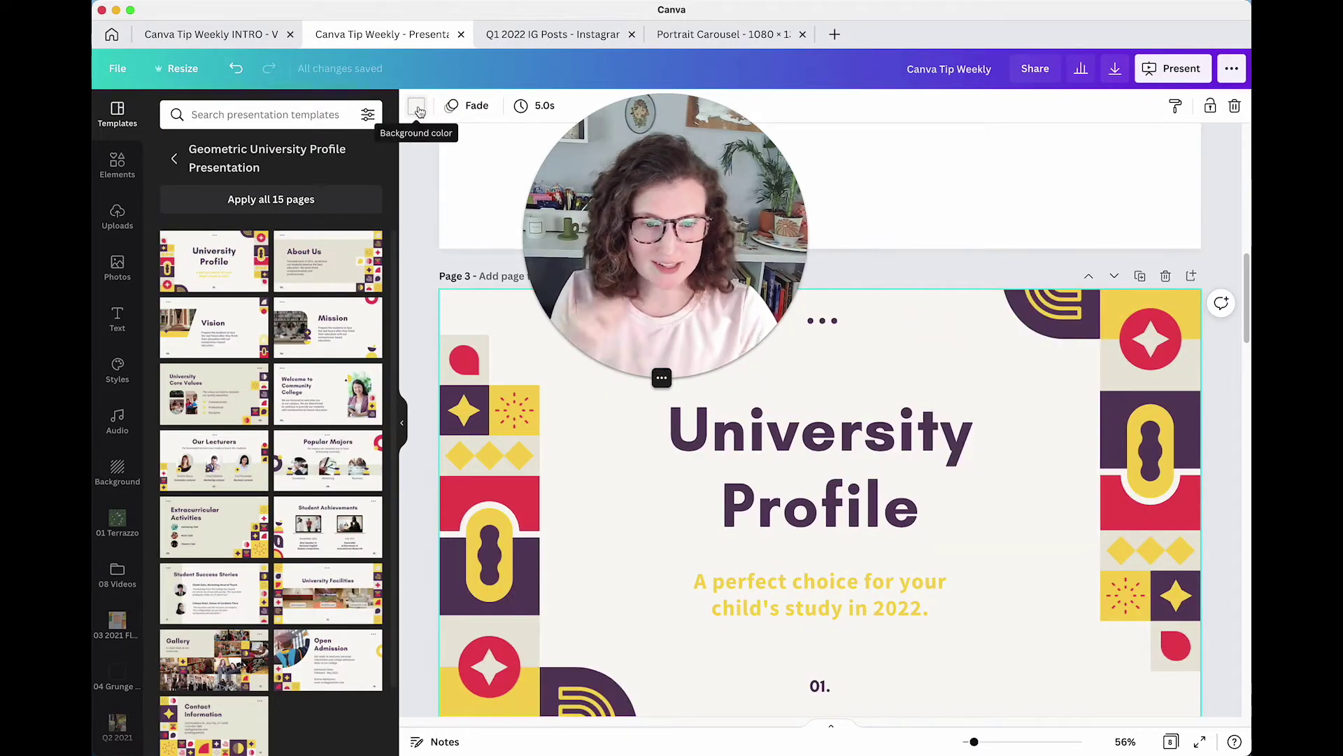
{"action": "left_click", "coordinate": [417, 108]}
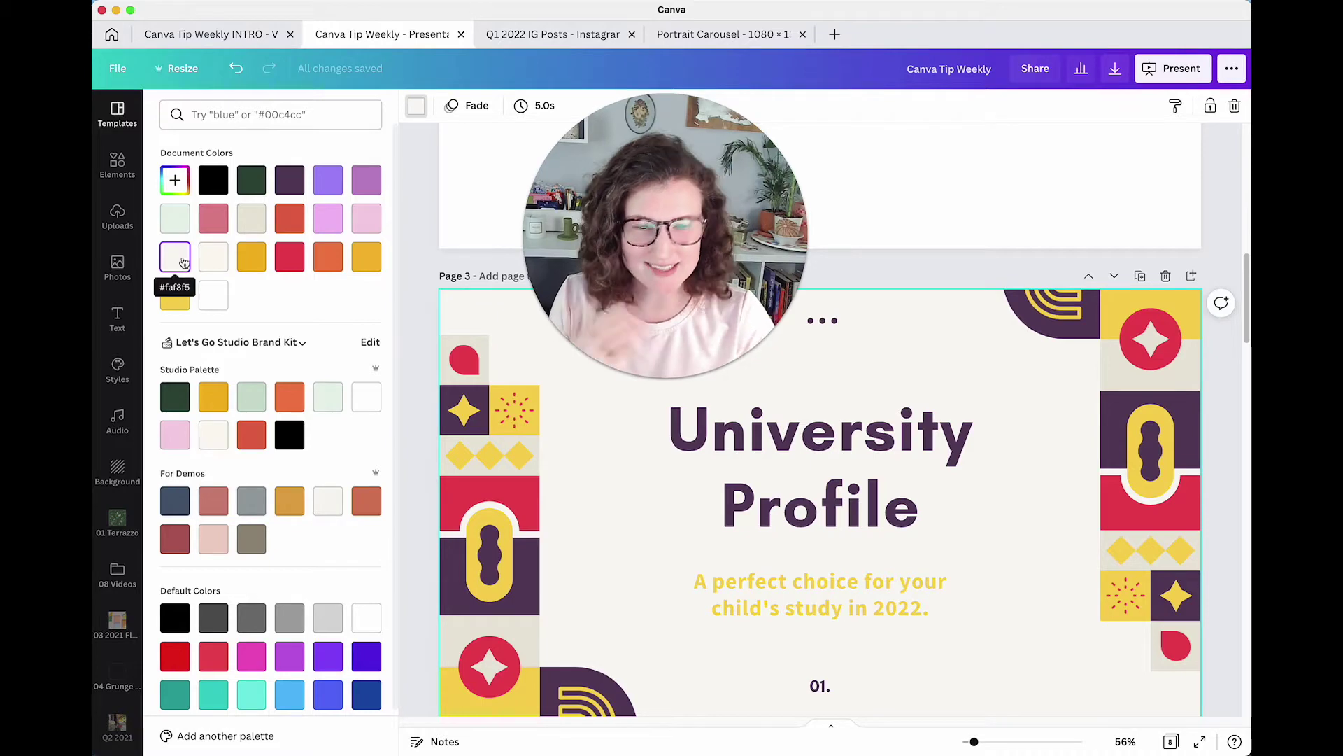
Replace page 3 with the dark WELCOMING 2020 cover from the Business Goals template.
{"action": "left_click", "coordinate": [118, 114]}
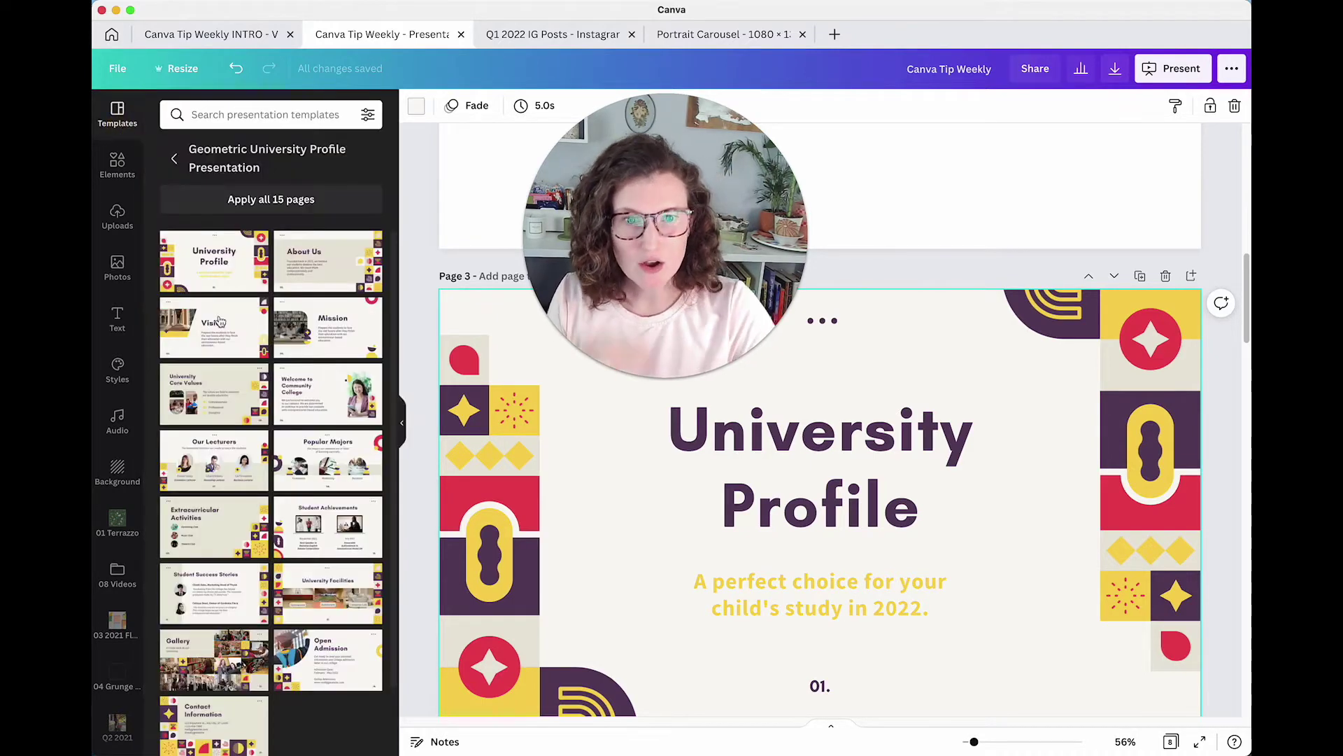
{"action": "left_click", "coordinate": [174, 158]}
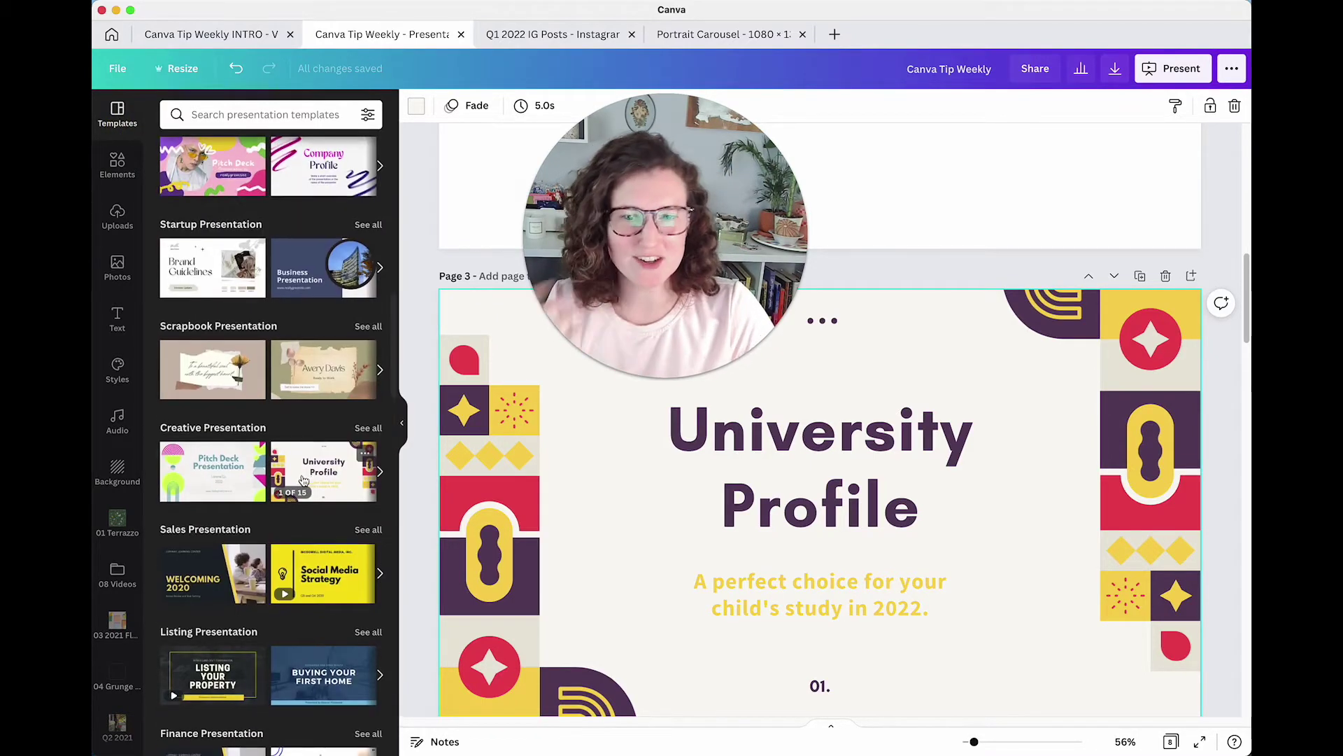
{"action": "scroll", "coordinate": [306, 477], "scroll_direction": "down", "scroll_amount": 3}
{"action": "left_click", "coordinate": [210, 369]}
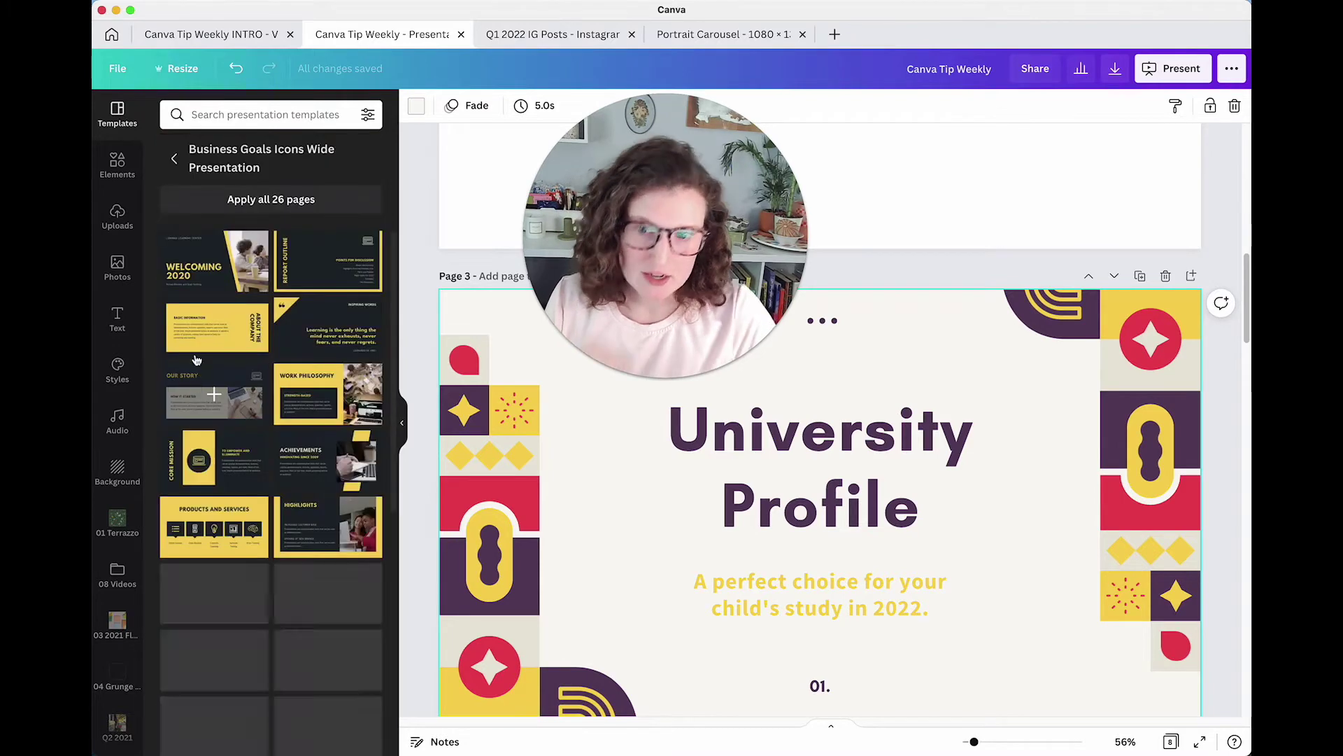
{"action": "left_click", "coordinate": [198, 271]}
Look at custom colour options for page 3's dark left panel, then return to page 2.
{"action": "left_click", "coordinate": [615, 478]}
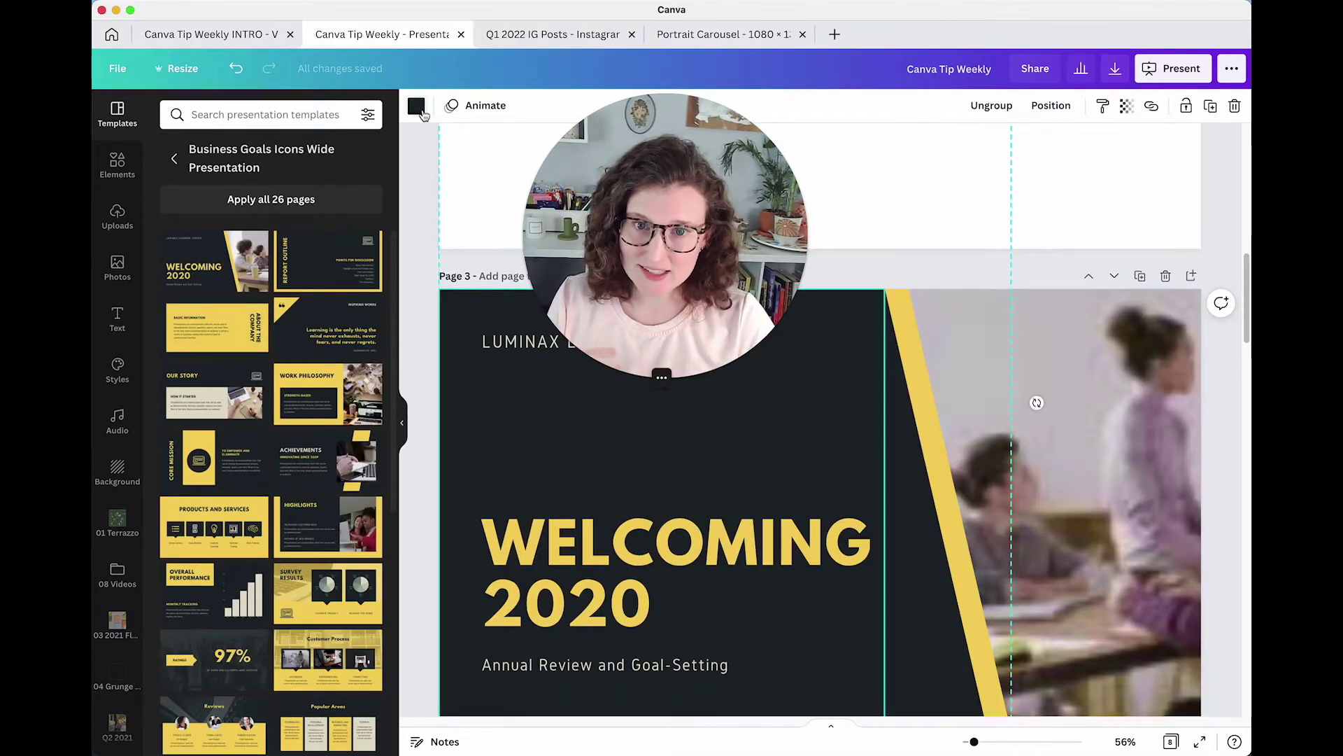
{"action": "left_click", "coordinate": [417, 107]}
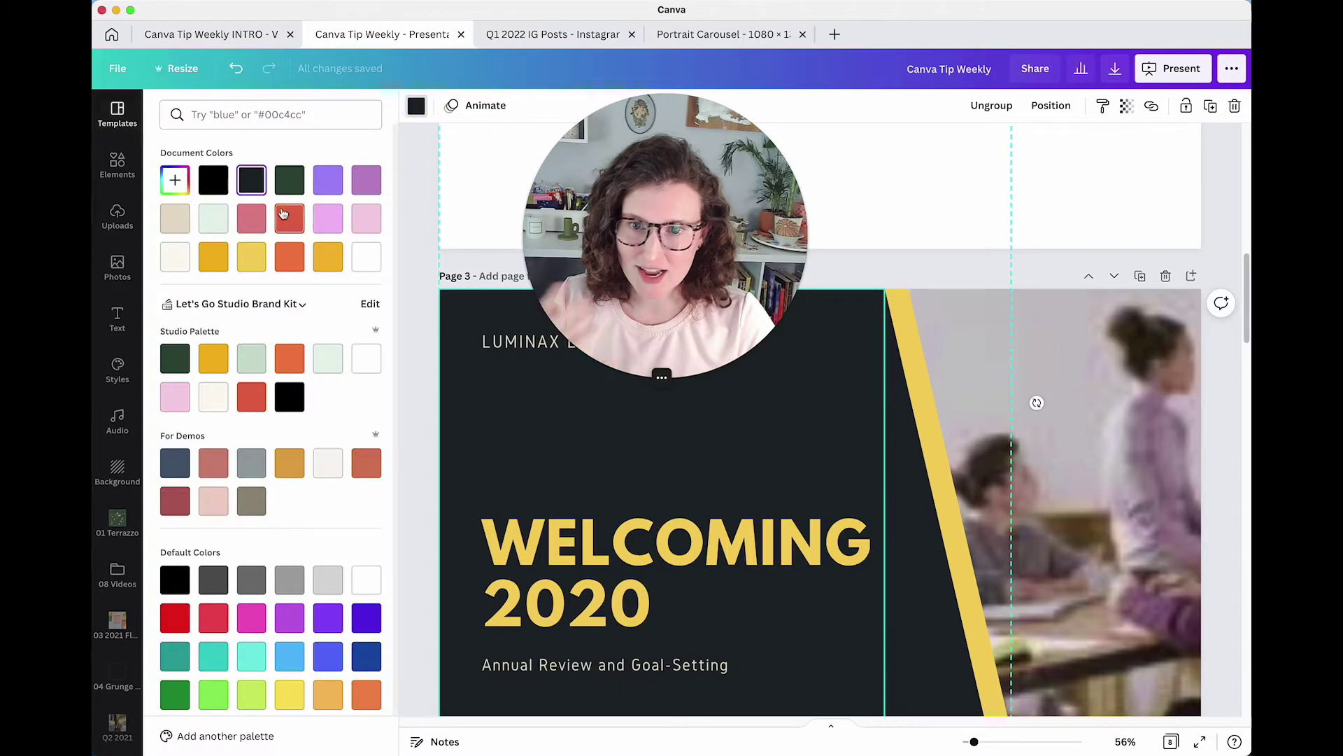
{"action": "left_click", "coordinate": [176, 185]}
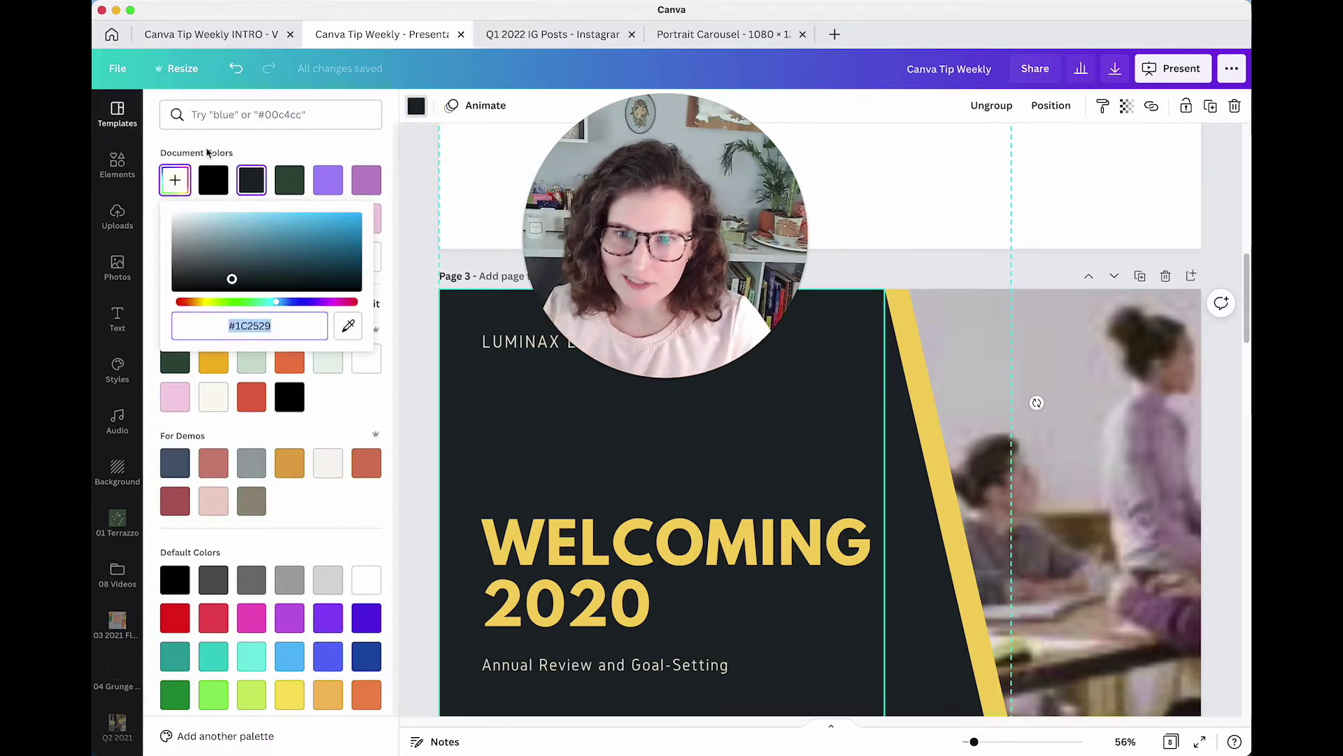
{"action": "left_click", "coordinate": [521, 445]}
{"action": "left_click", "coordinate": [437, 283]}
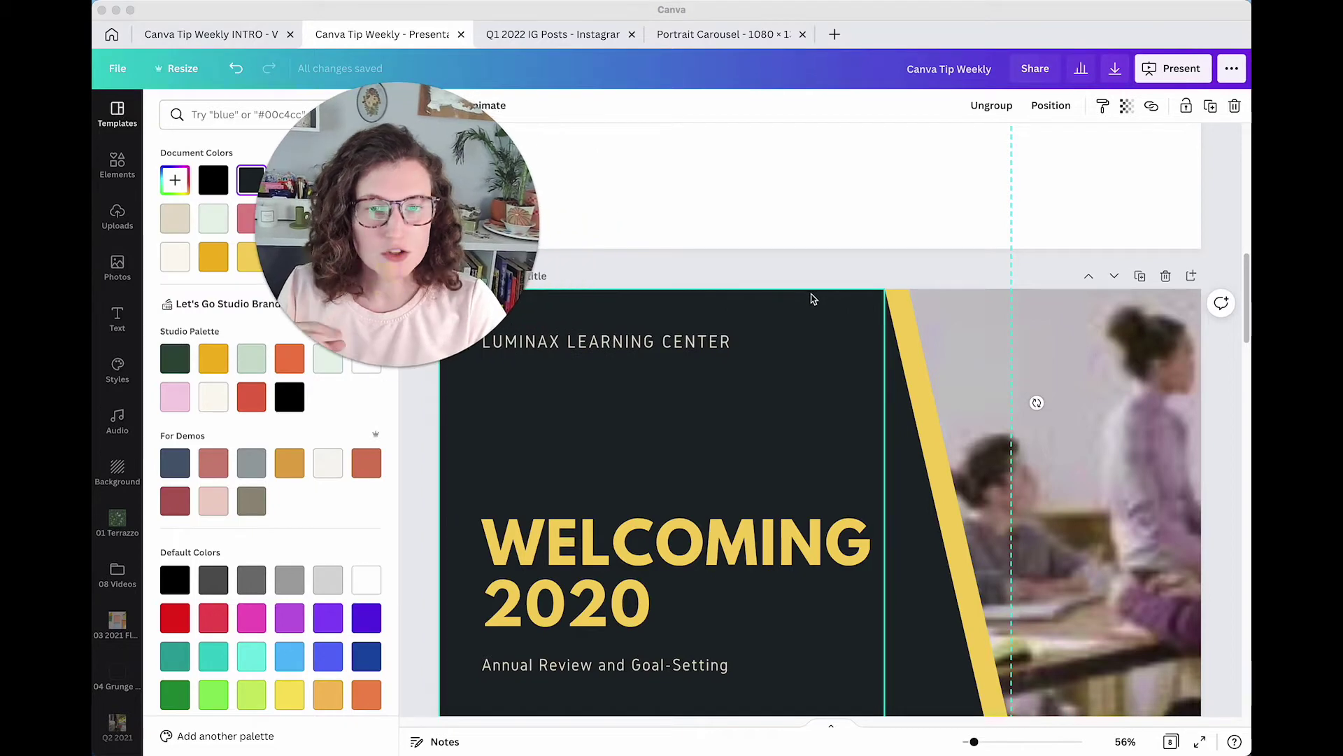
{"action": "scroll", "coordinate": [812, 301], "scroll_direction": "up", "scroll_amount": 5}
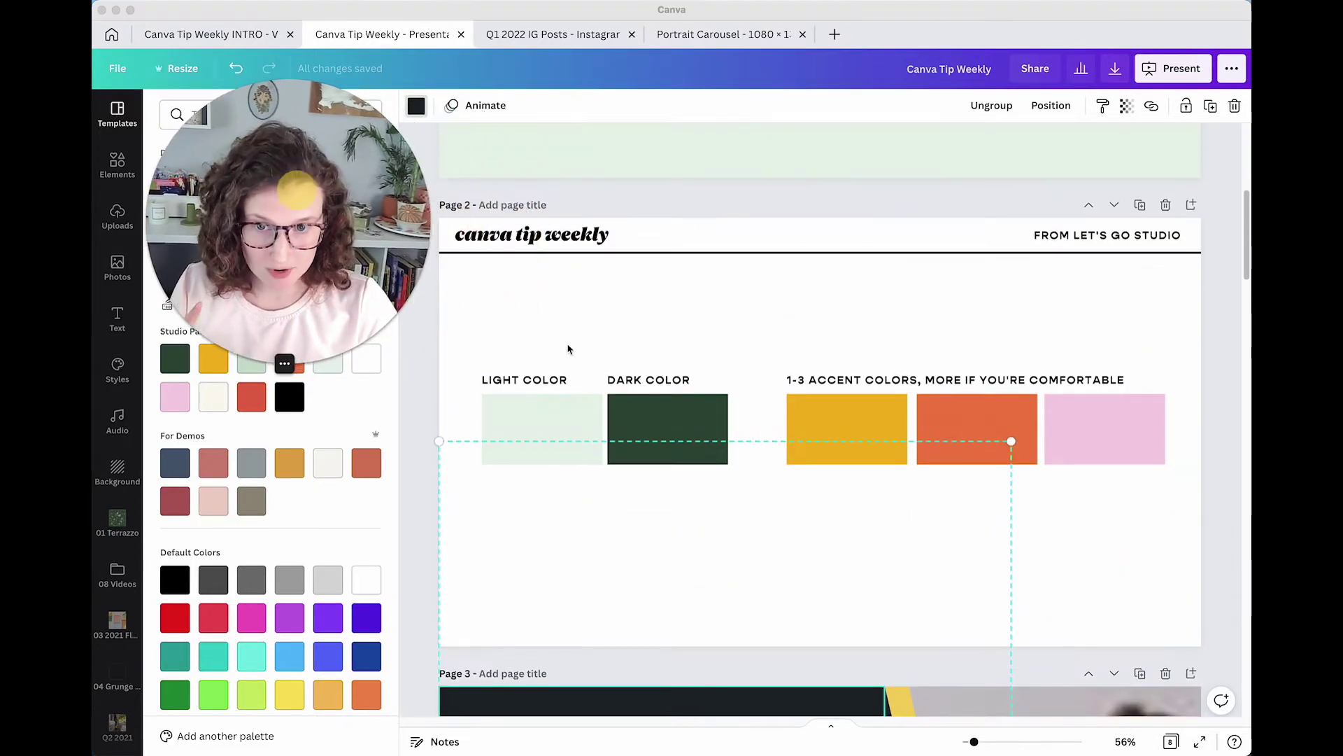
{"action": "left_click", "coordinate": [529, 418]}
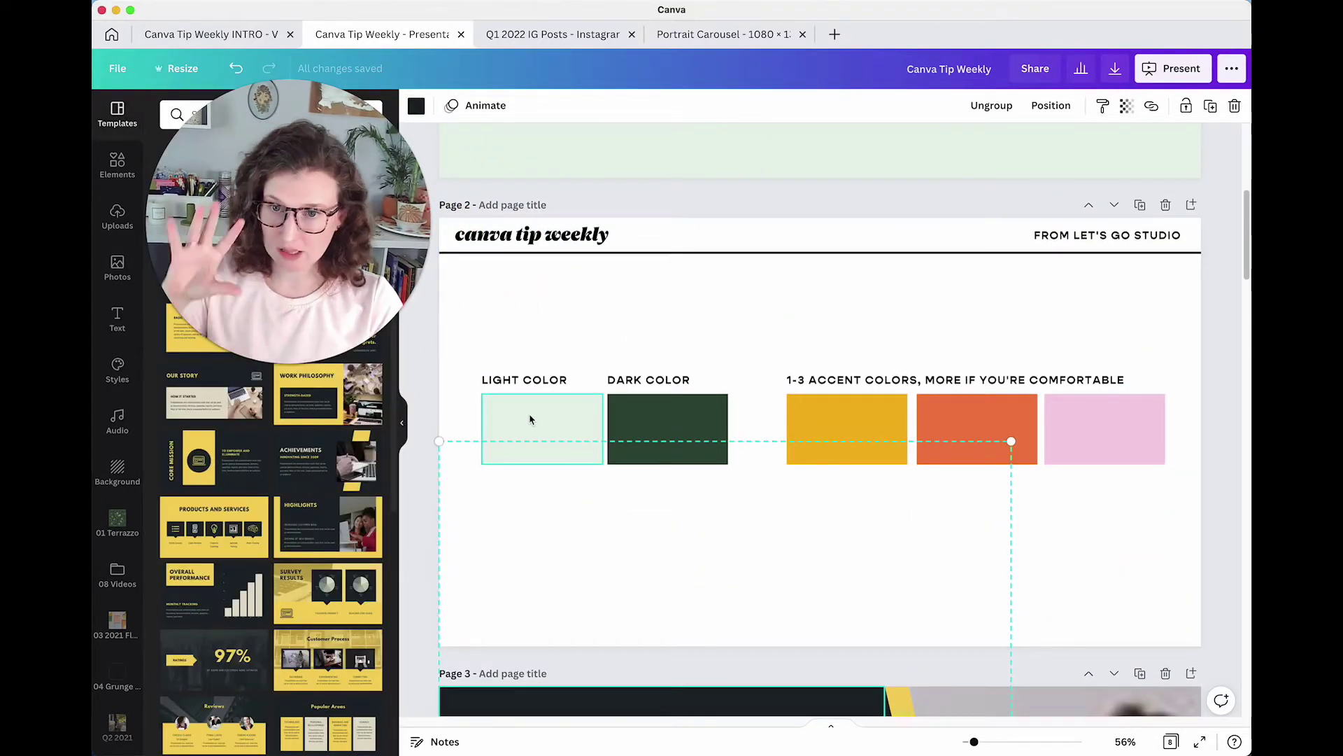
{"action": "left_click", "coordinate": [530, 418]}
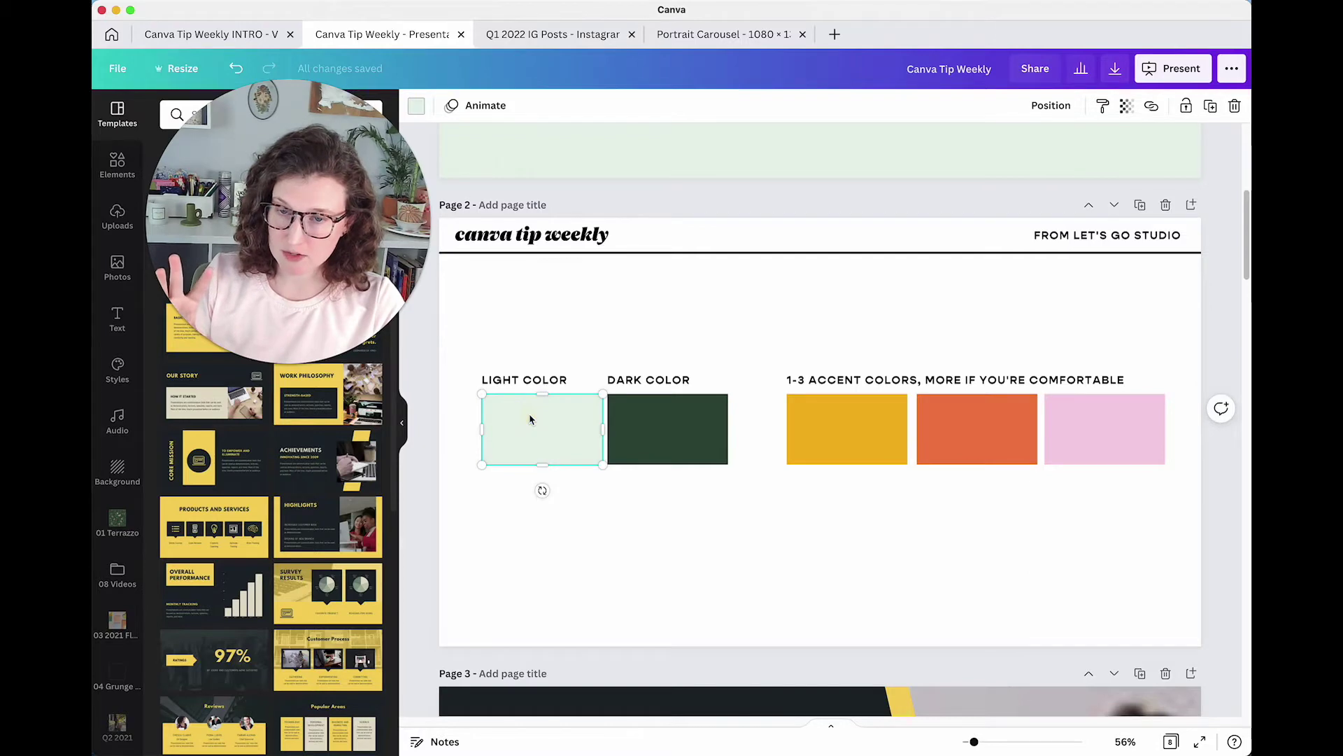
{"action": "left_click", "coordinate": [653, 414]}
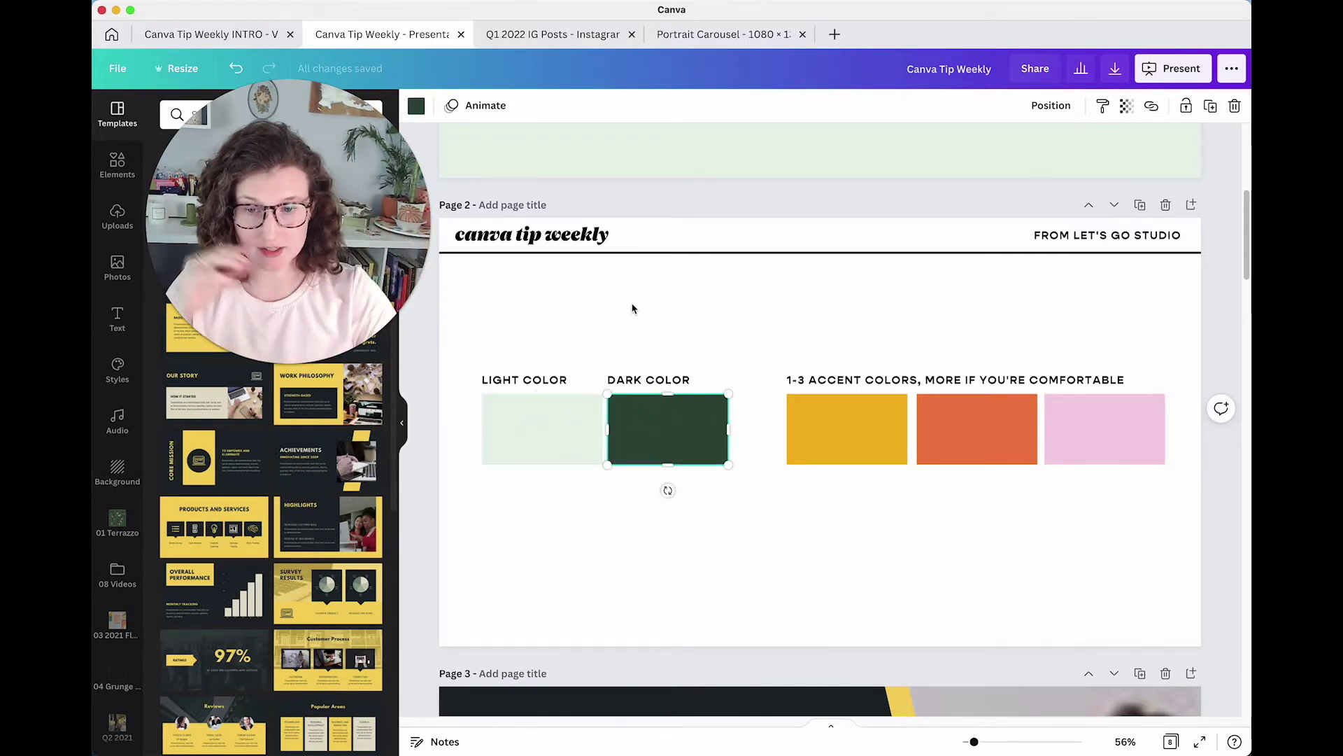
{"action": "left_click", "coordinate": [860, 435]}
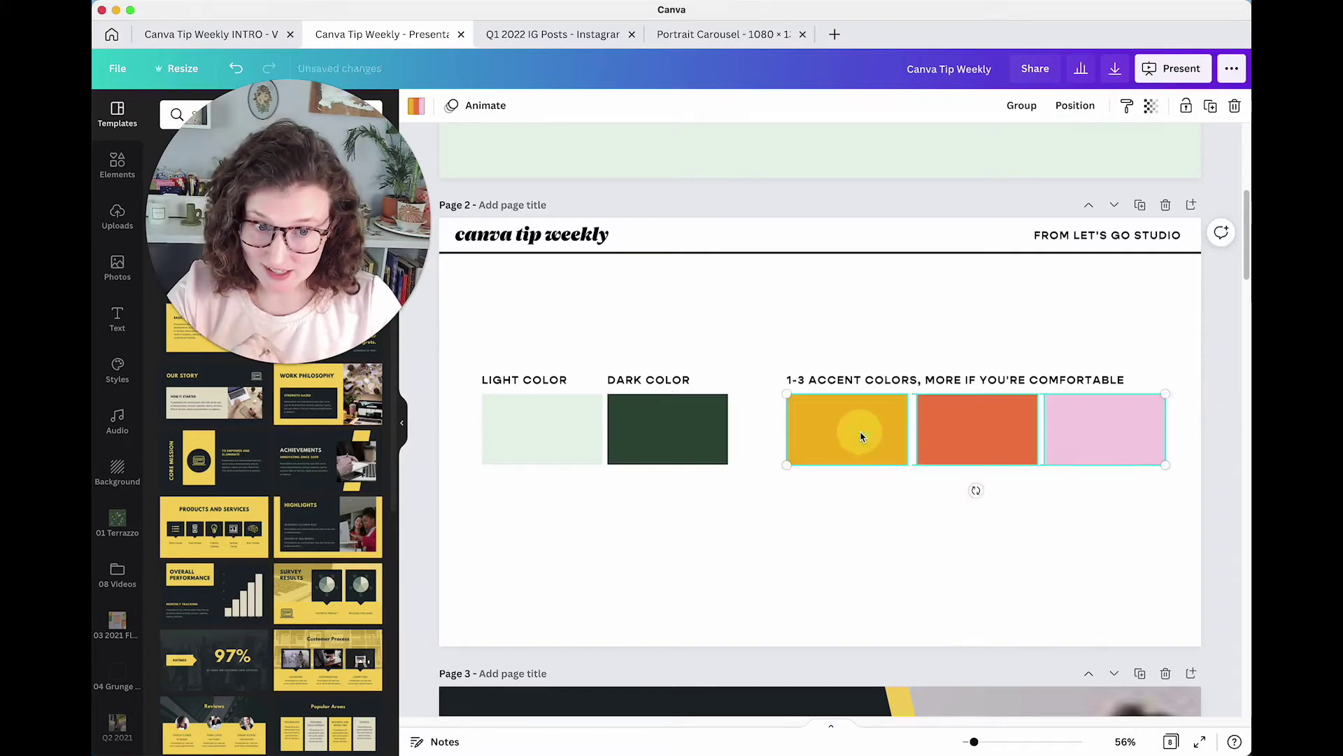
{"action": "left_click", "coordinate": [842, 518]}
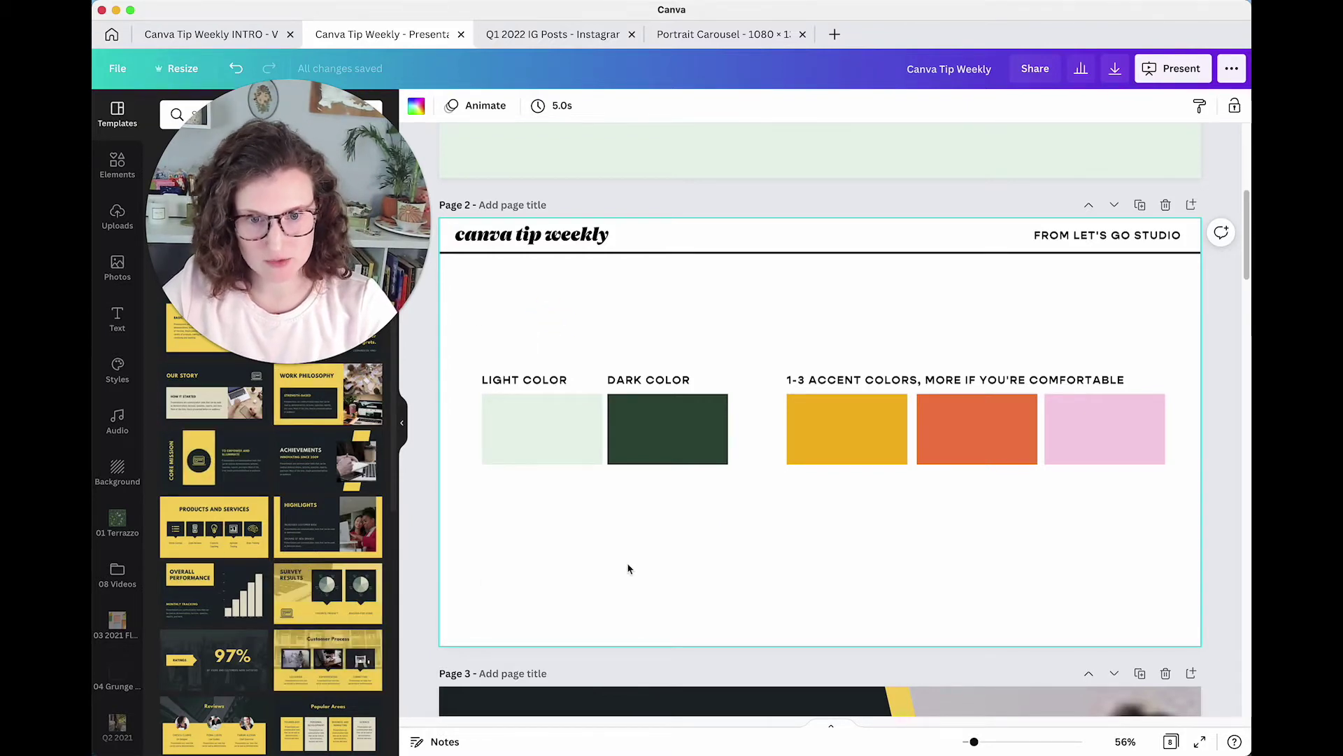
{"action": "left_click_drag", "start_coordinate": [528, 344], "coordinate": [1190, 465]}
{"action": "left_click", "coordinate": [1017, 555]}
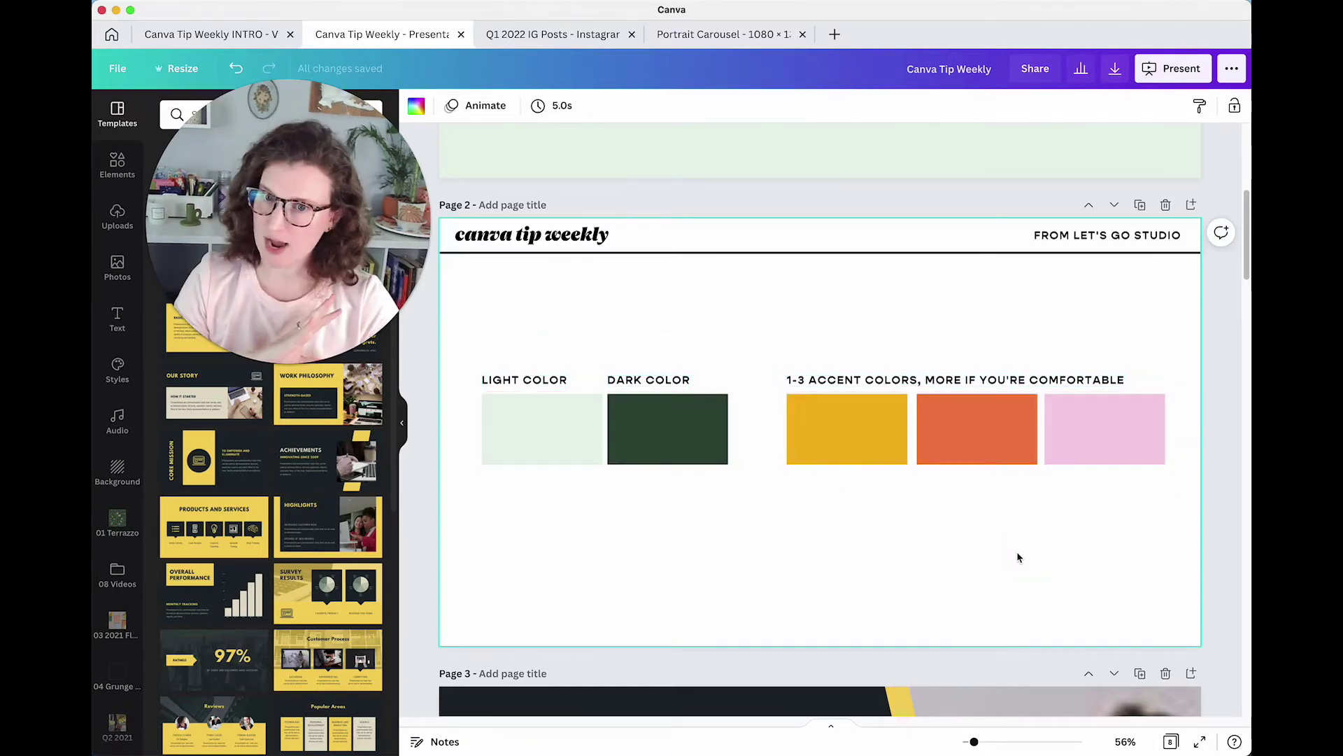
{"action": "scroll", "coordinate": [1085, 580], "scroll_direction": "down", "scroll_amount": 1}
{"action": "left_click", "coordinate": [1165, 648]}
Delete the Luminax page 3 and bring up the Styles panel.
{"action": "scroll", "coordinate": [840, 510], "scroll_direction": "down", "scroll_amount": 10}
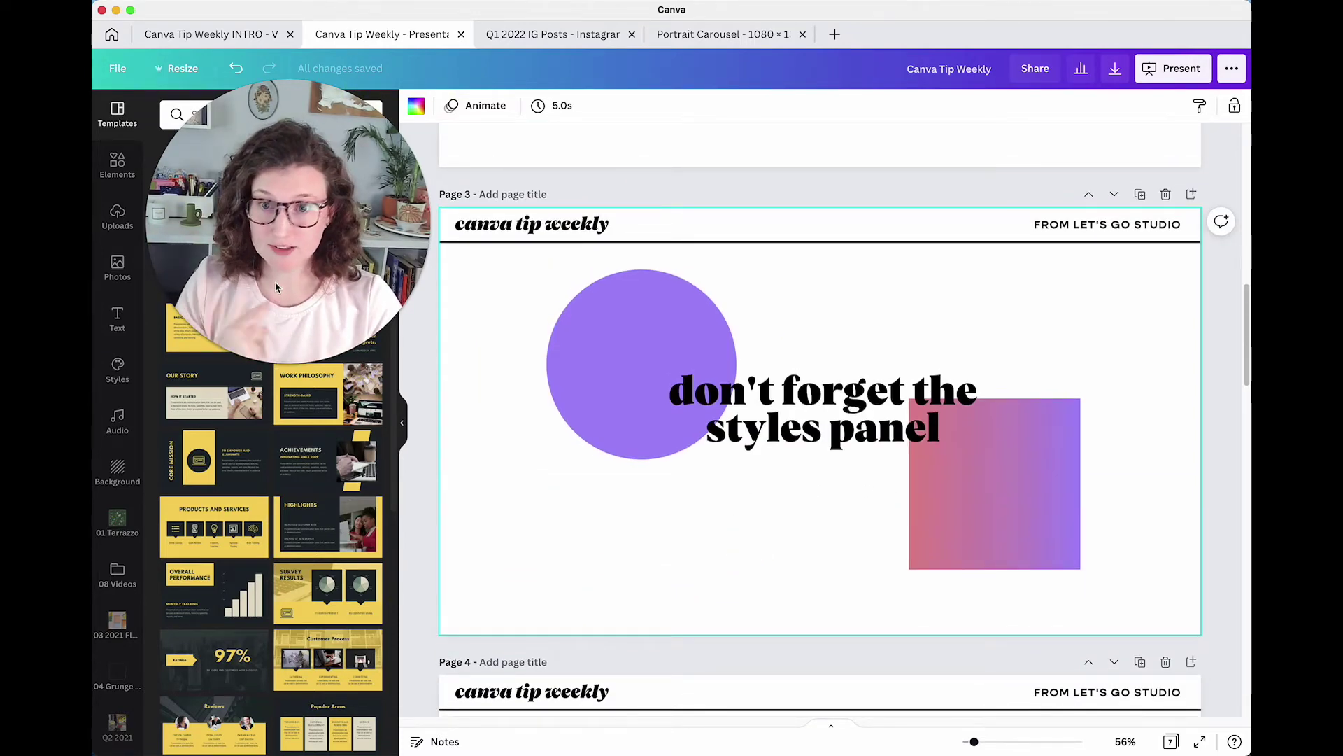
{"action": "left_click_drag", "start_coordinate": [277, 287], "coordinate": [342, 295]}
{"action": "left_click", "coordinate": [118, 371]}
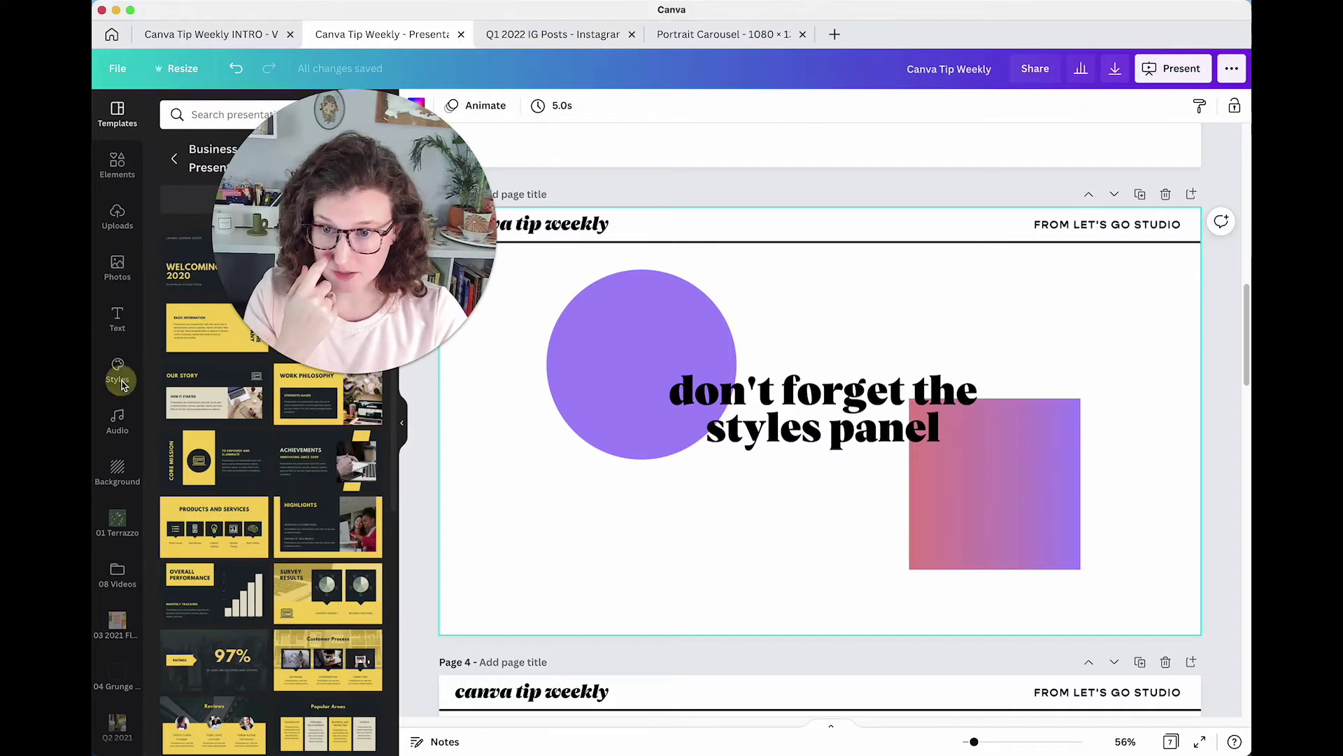
{"action": "left_click_drag", "start_coordinate": [285, 287], "coordinate": [351, 297]}
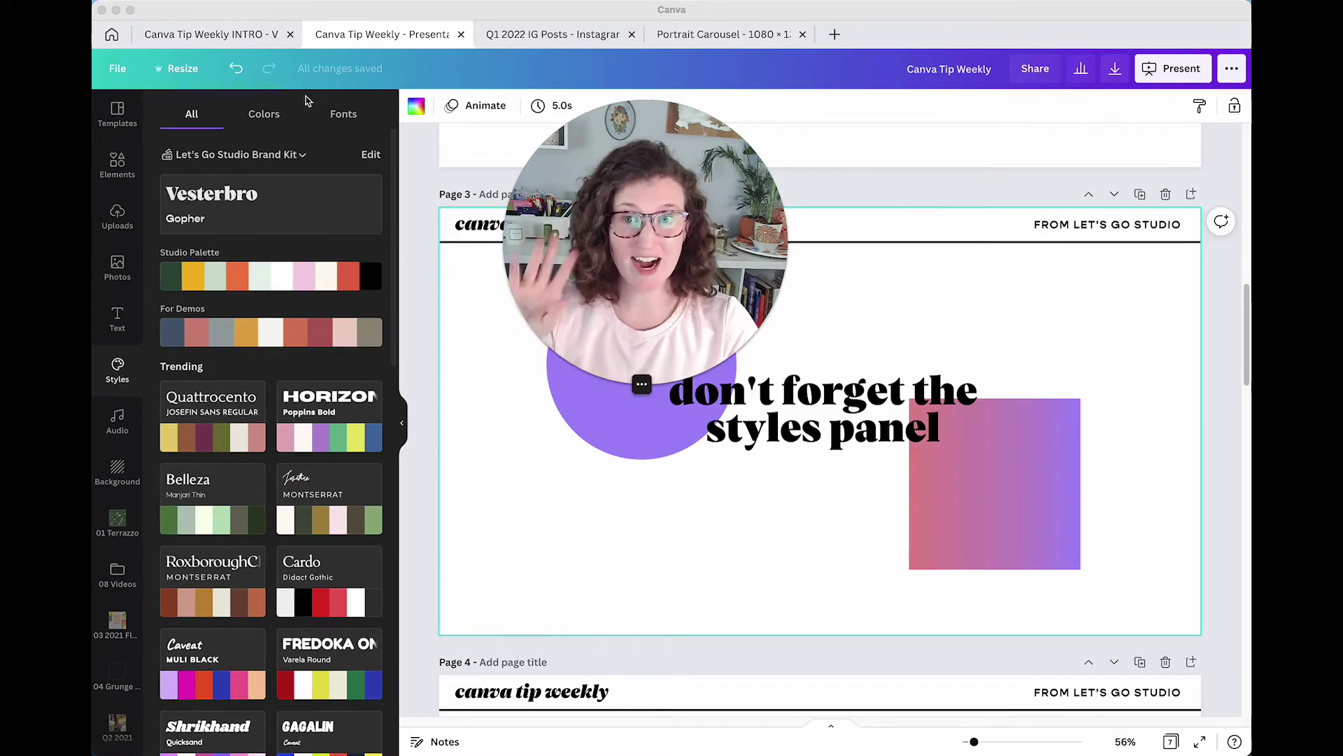
{"action": "left_click", "coordinate": [483, 520]}
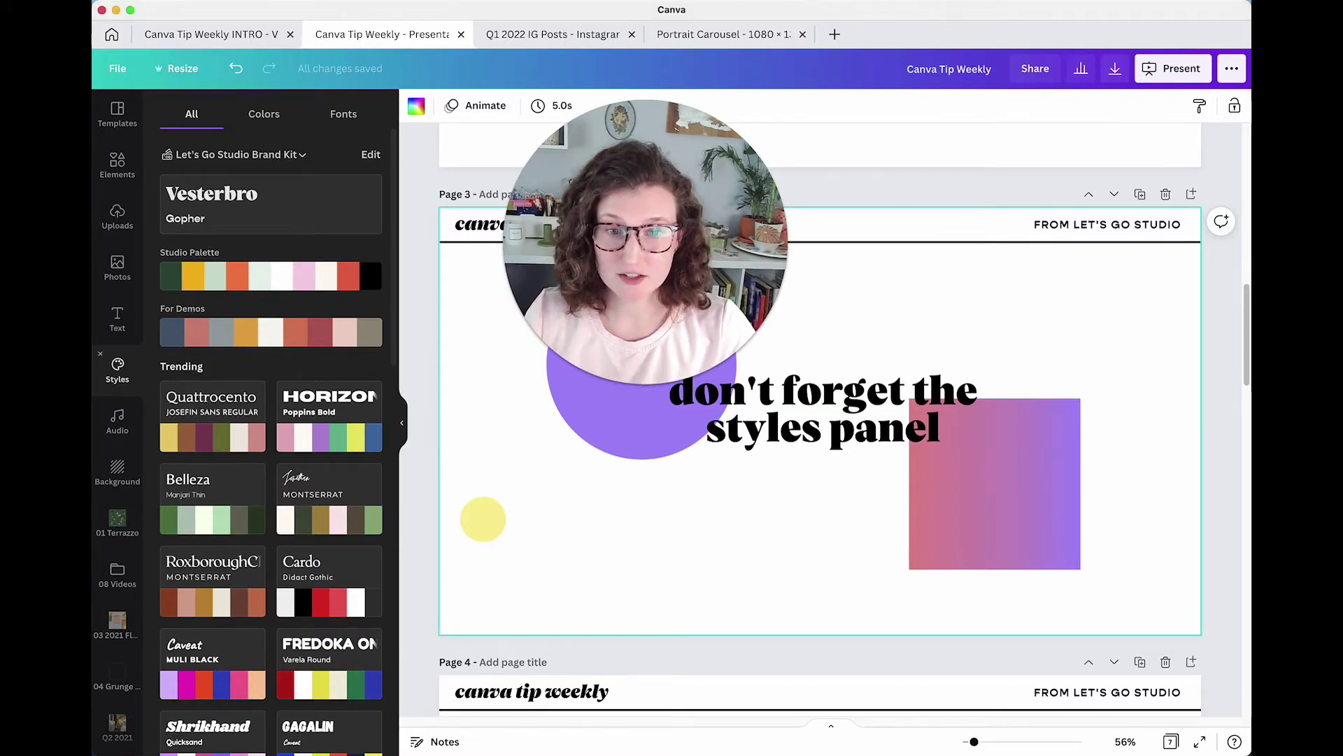
Add a blank page 4 after the 'don't forget the styles panel' slide.
{"action": "left_click", "coordinate": [1198, 194]}
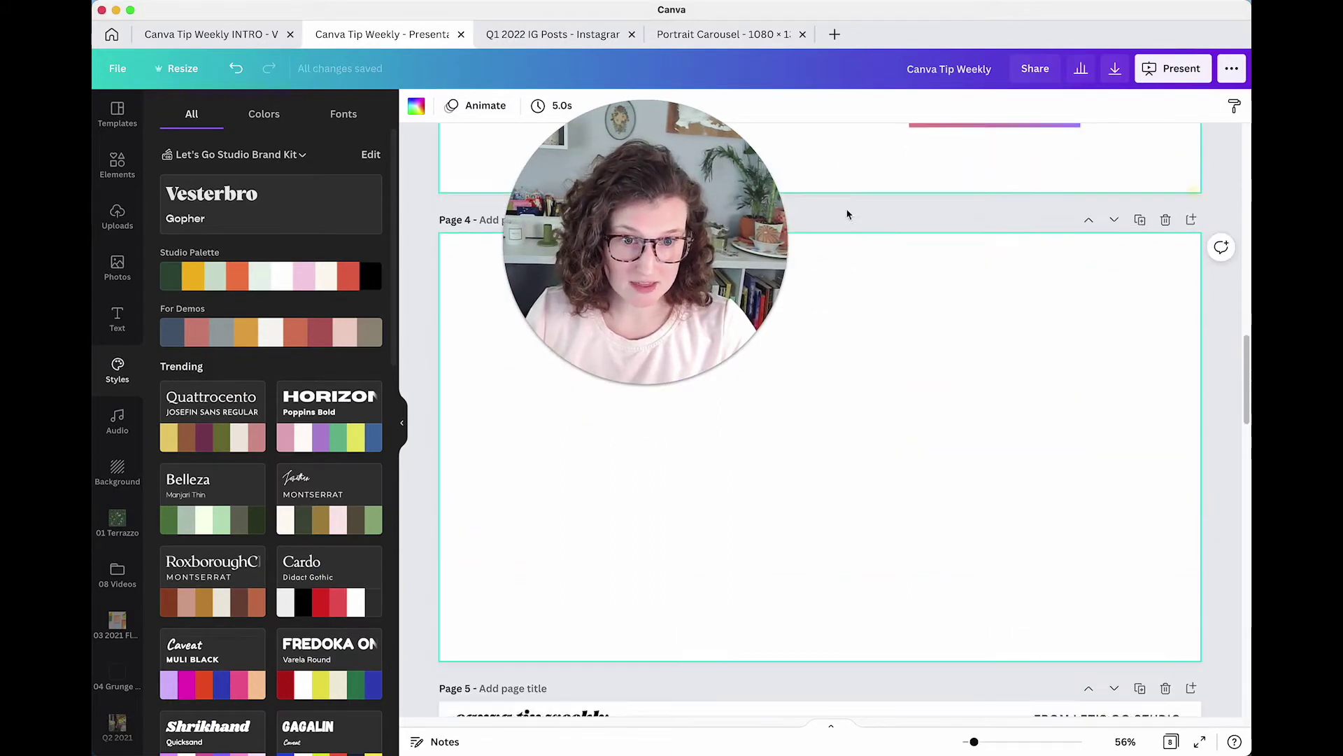
{"action": "left_click", "coordinate": [117, 116]}
{"action": "left_click", "coordinate": [169, 148]}
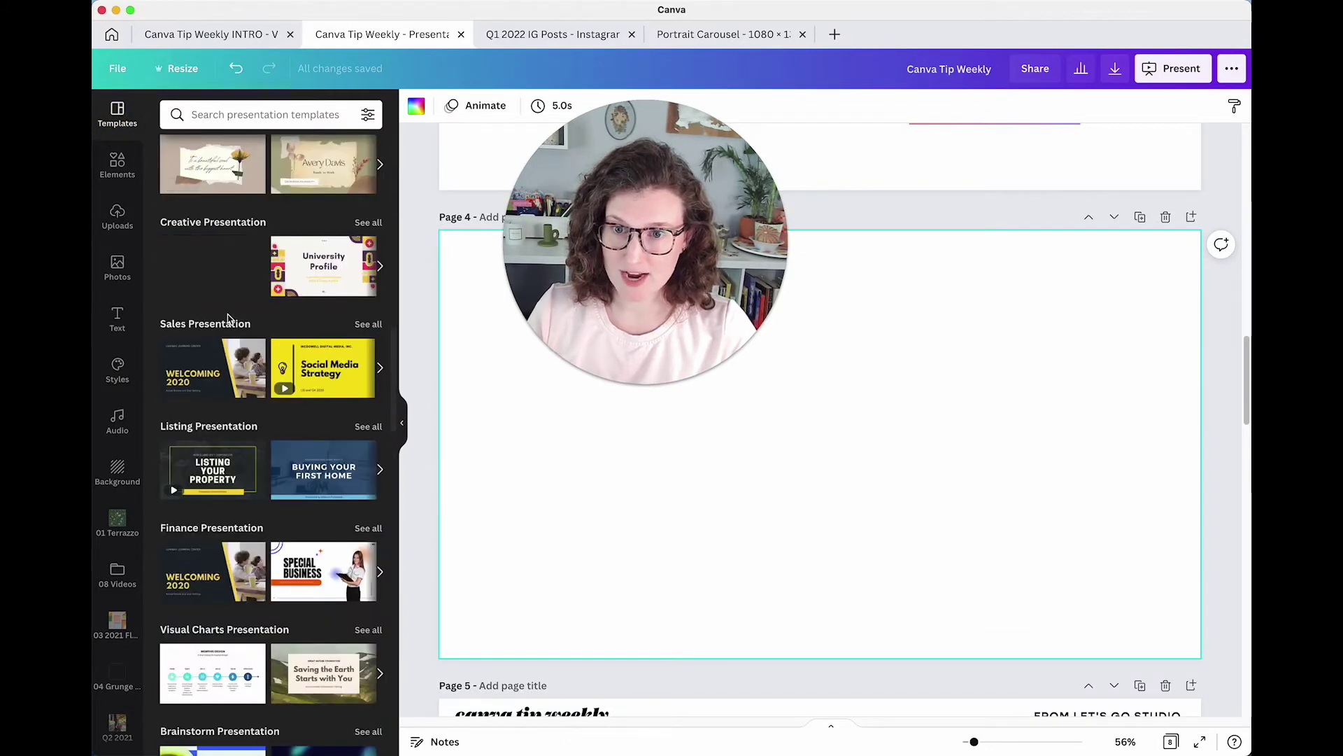
Apply the red HAPPY VALENTINE'S cover from the Valentine's Day template to page 4.
{"action": "left_click", "coordinate": [334, 406]}
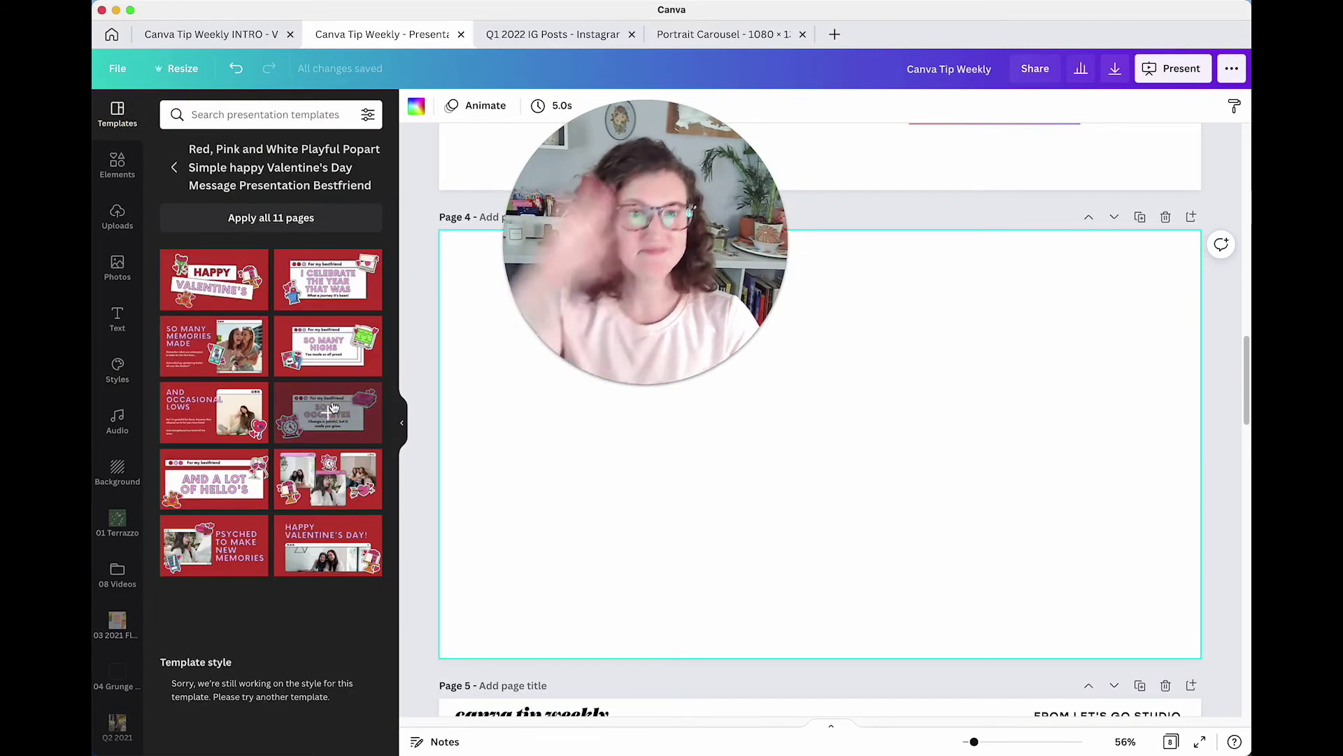
{"action": "left_click", "coordinate": [228, 299]}
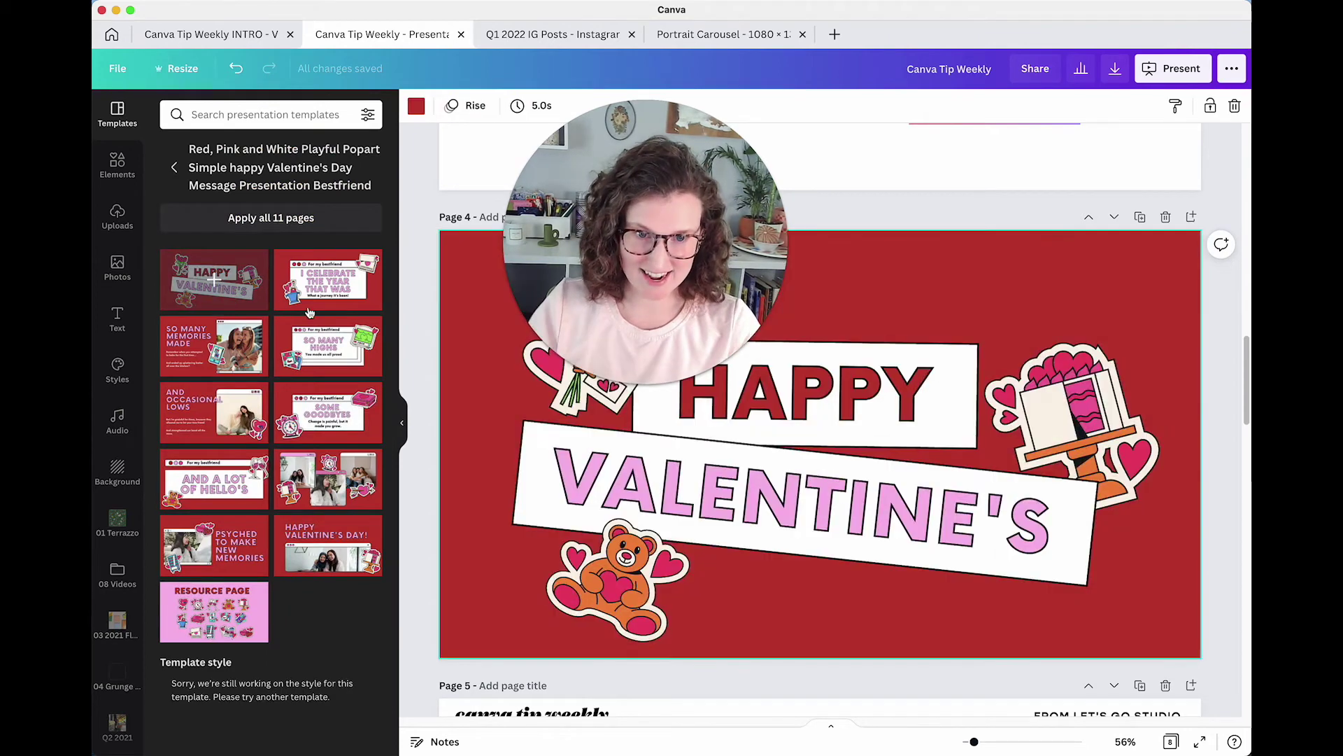
{"action": "left_click_drag", "start_coordinate": [605, 281], "coordinate": [279, 248]}
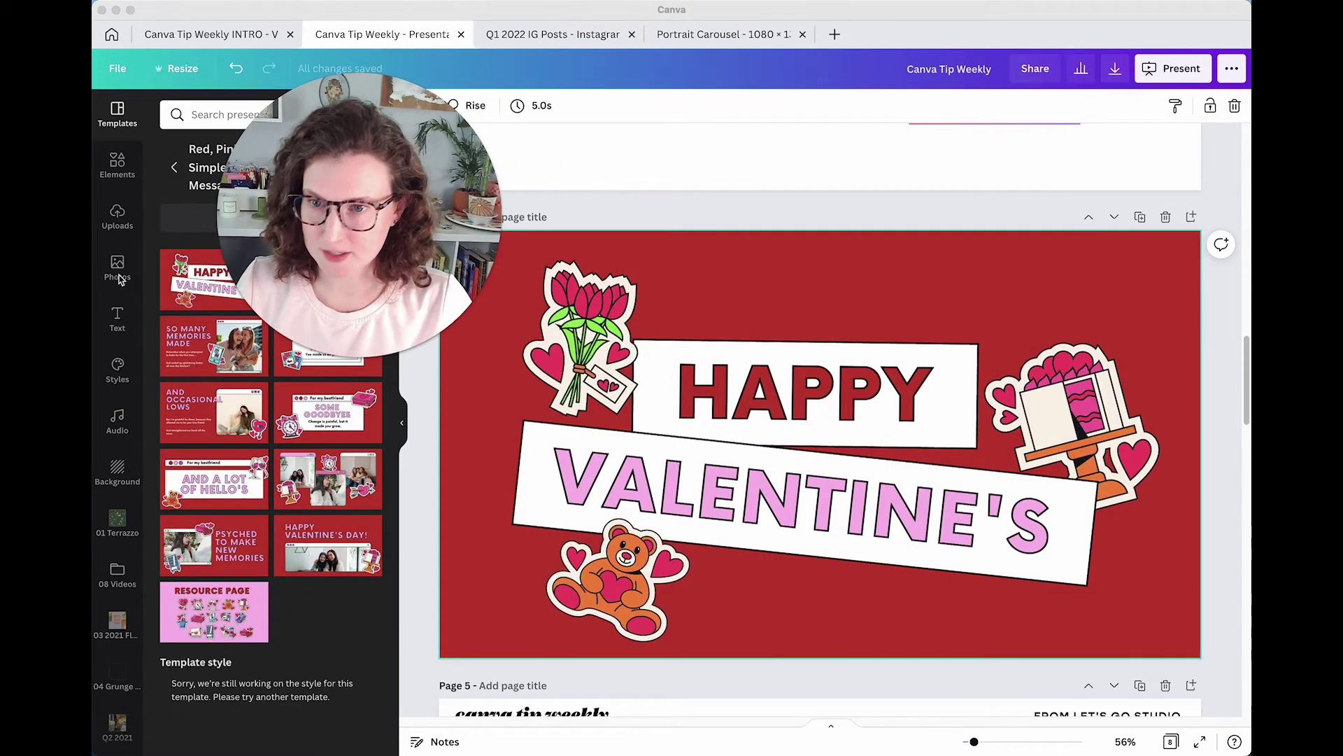
With Styles open, select page 4's teddy bear, flower bouquet and HAPPY elements.
{"action": "left_click", "coordinate": [118, 366]}
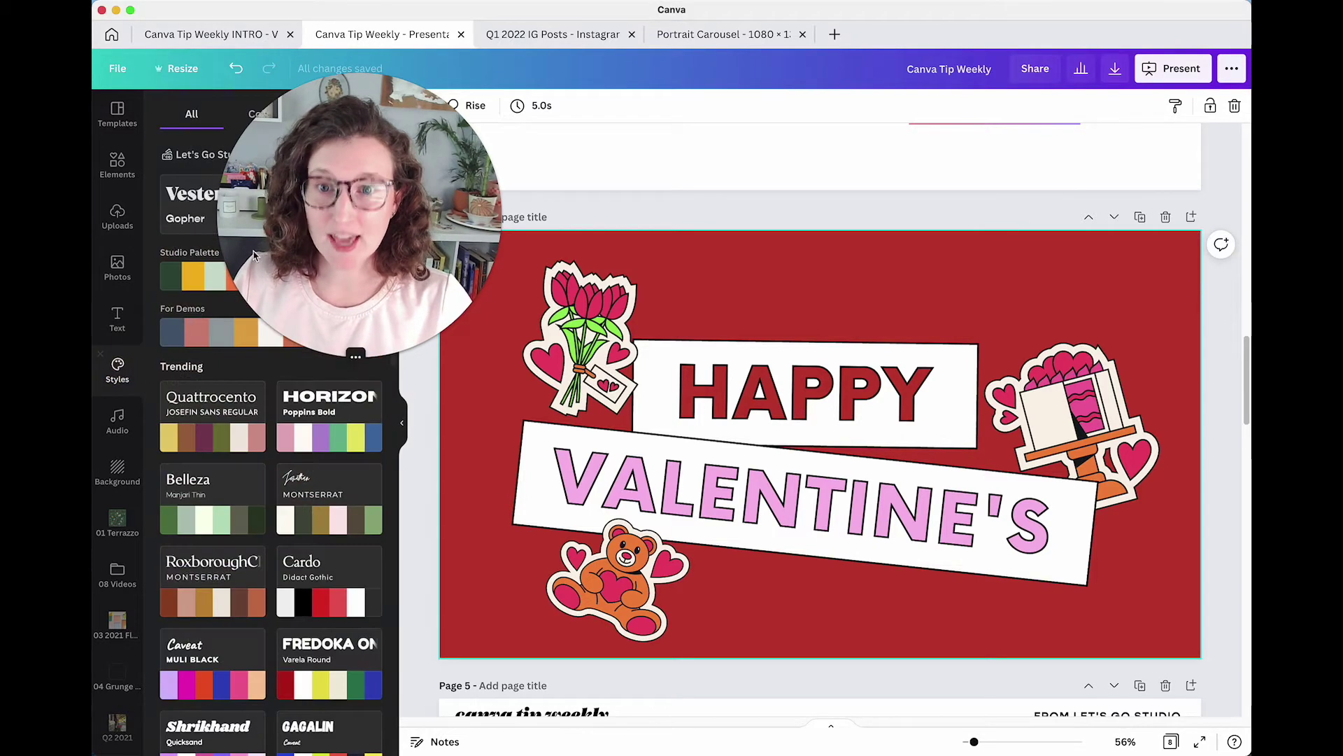
{"action": "left_click_drag", "start_coordinate": [266, 248], "coordinate": [402, 256]}
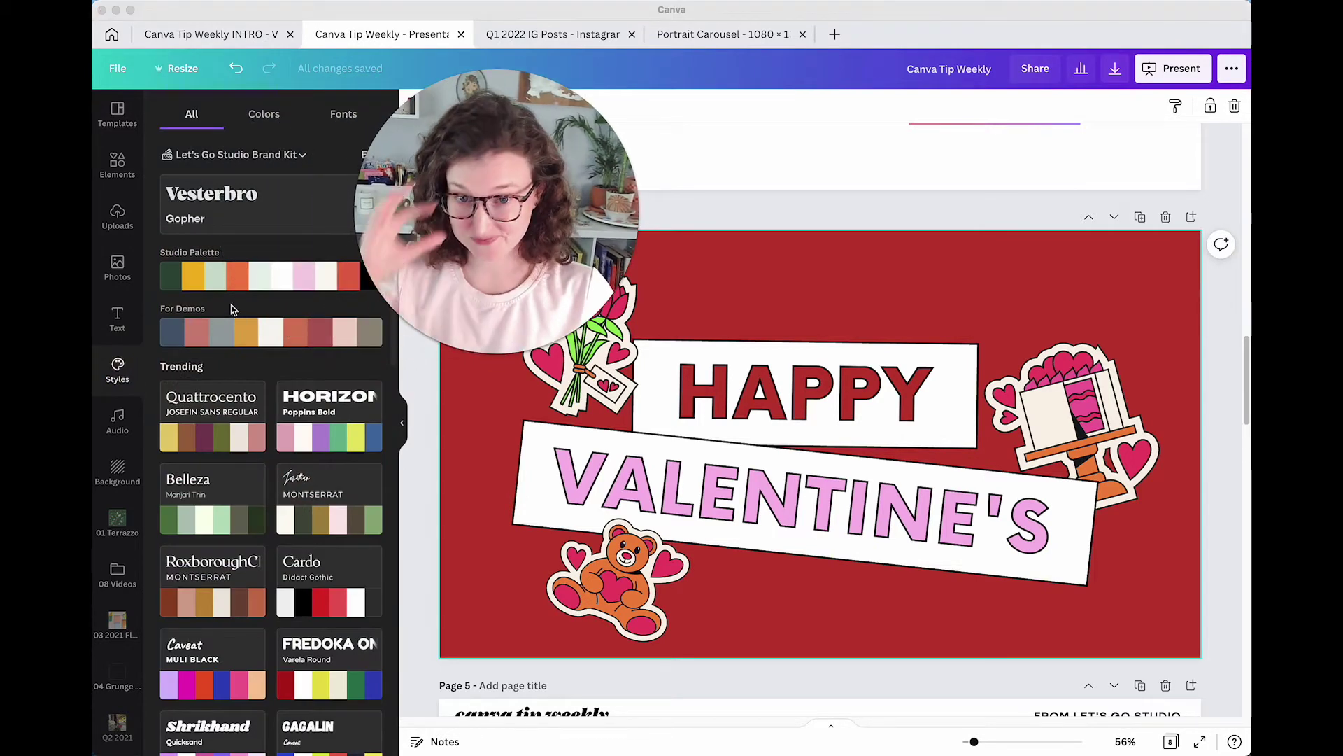
{"action": "left_click", "coordinate": [250, 286]}
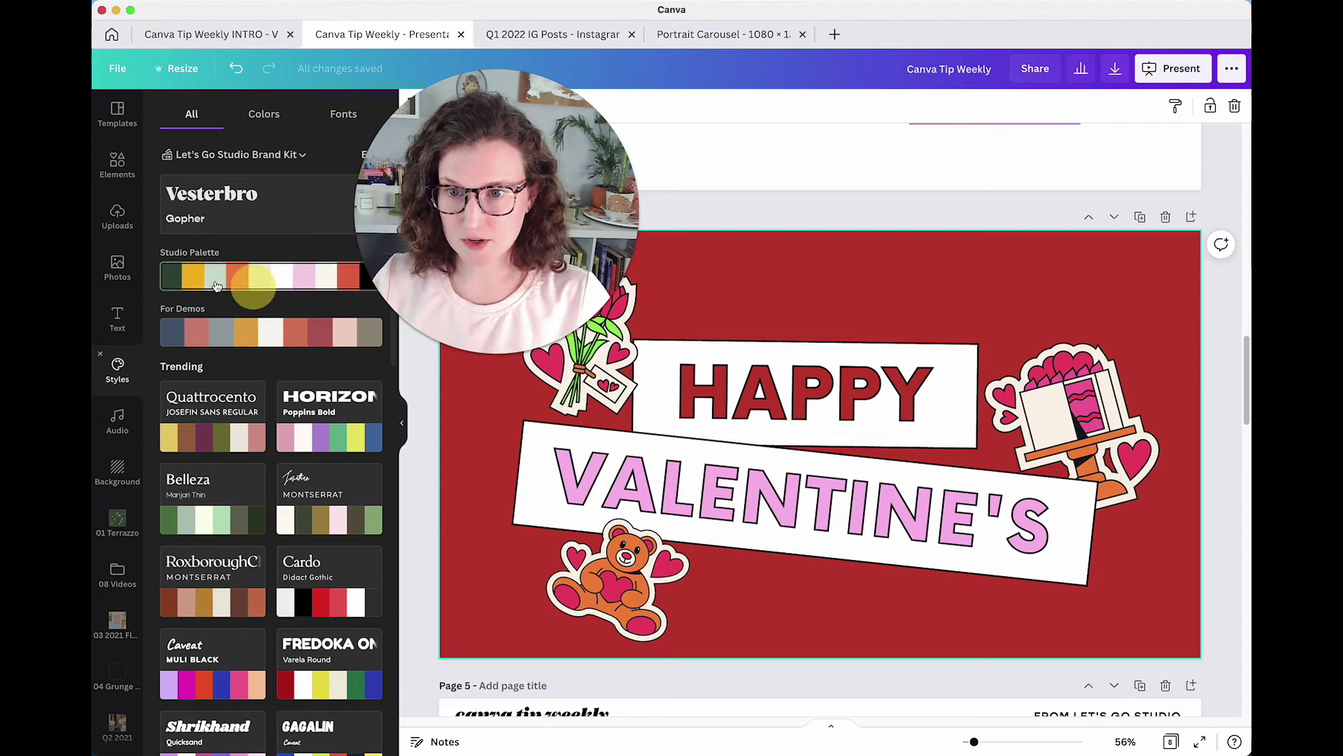
{"action": "left_click", "coordinate": [849, 297]}
{"action": "left_click", "coordinate": [619, 539]}
{"action": "left_click", "coordinate": [588, 374]}
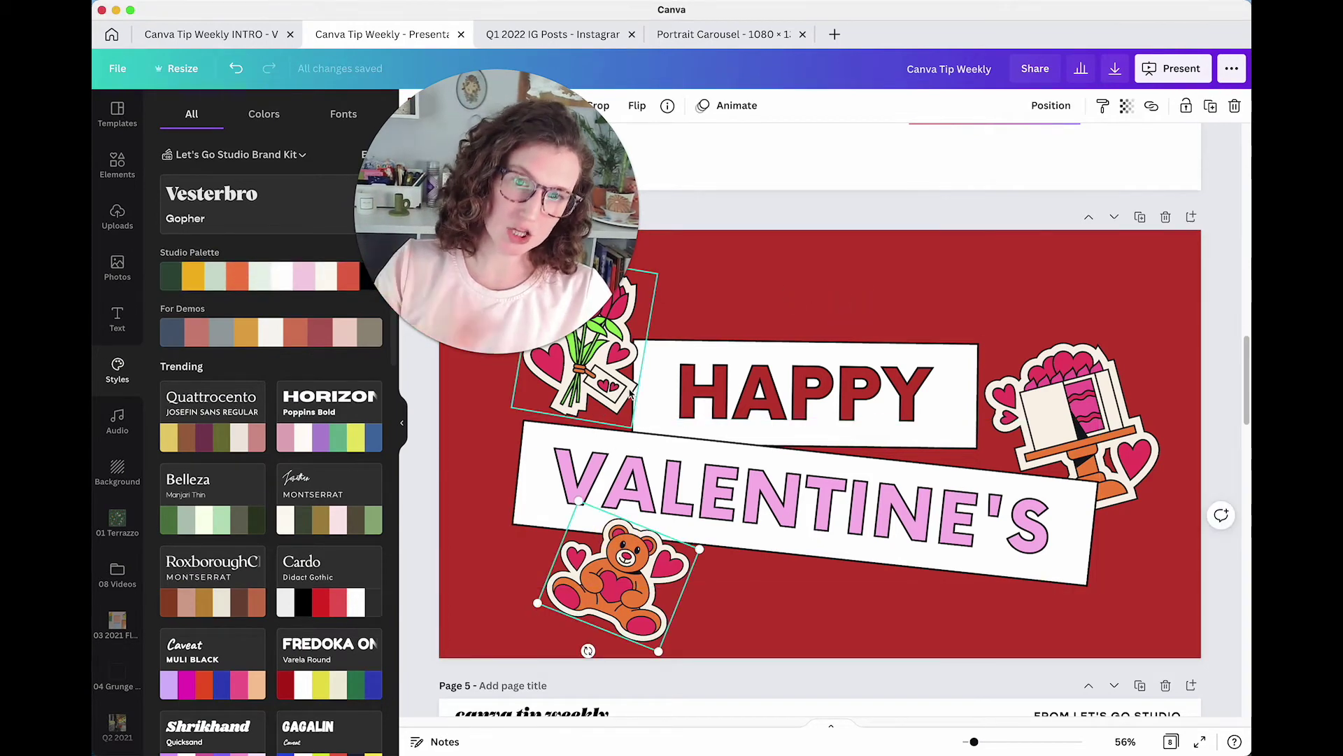
{"action": "left_click", "coordinate": [810, 384]}
{"action": "left_click", "coordinate": [786, 315]}
{"action": "left_click", "coordinate": [608, 280]}
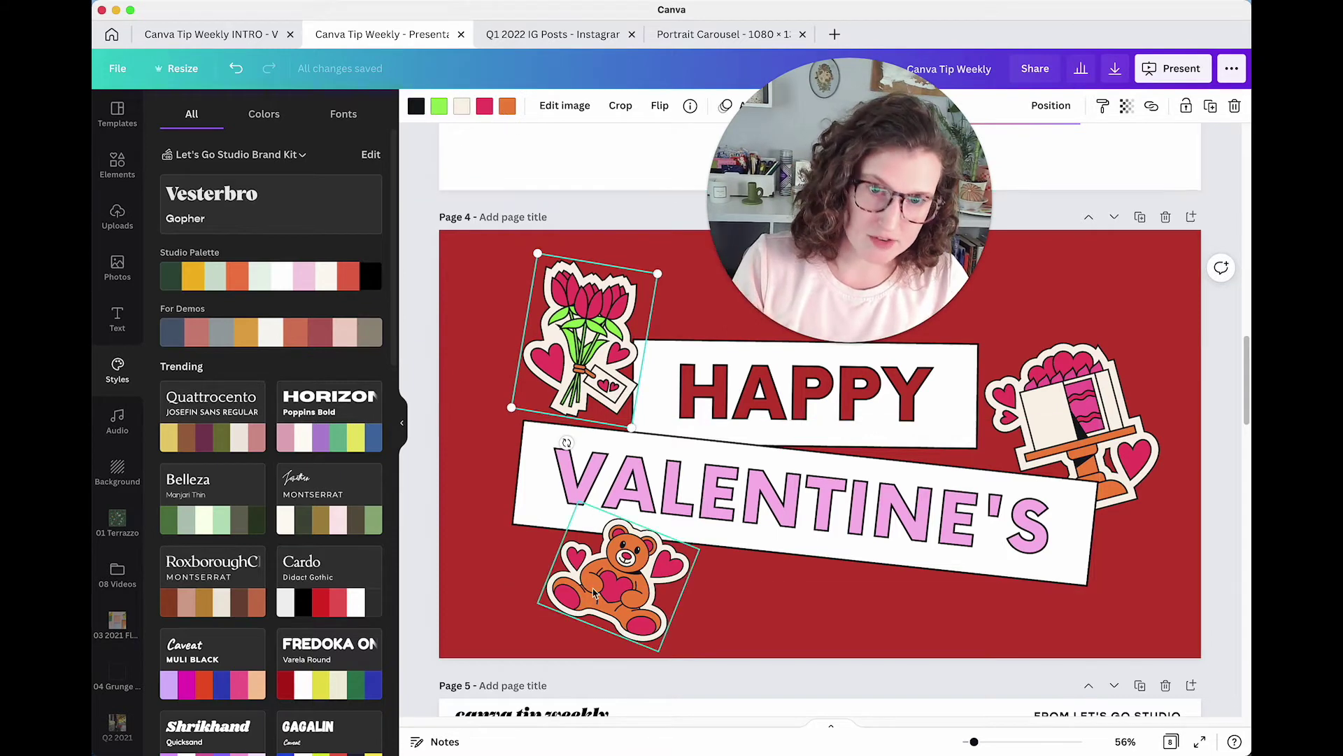
Shuffle the Studio Palette on page 4 until the background turns black.
{"action": "left_click", "coordinate": [294, 293]}
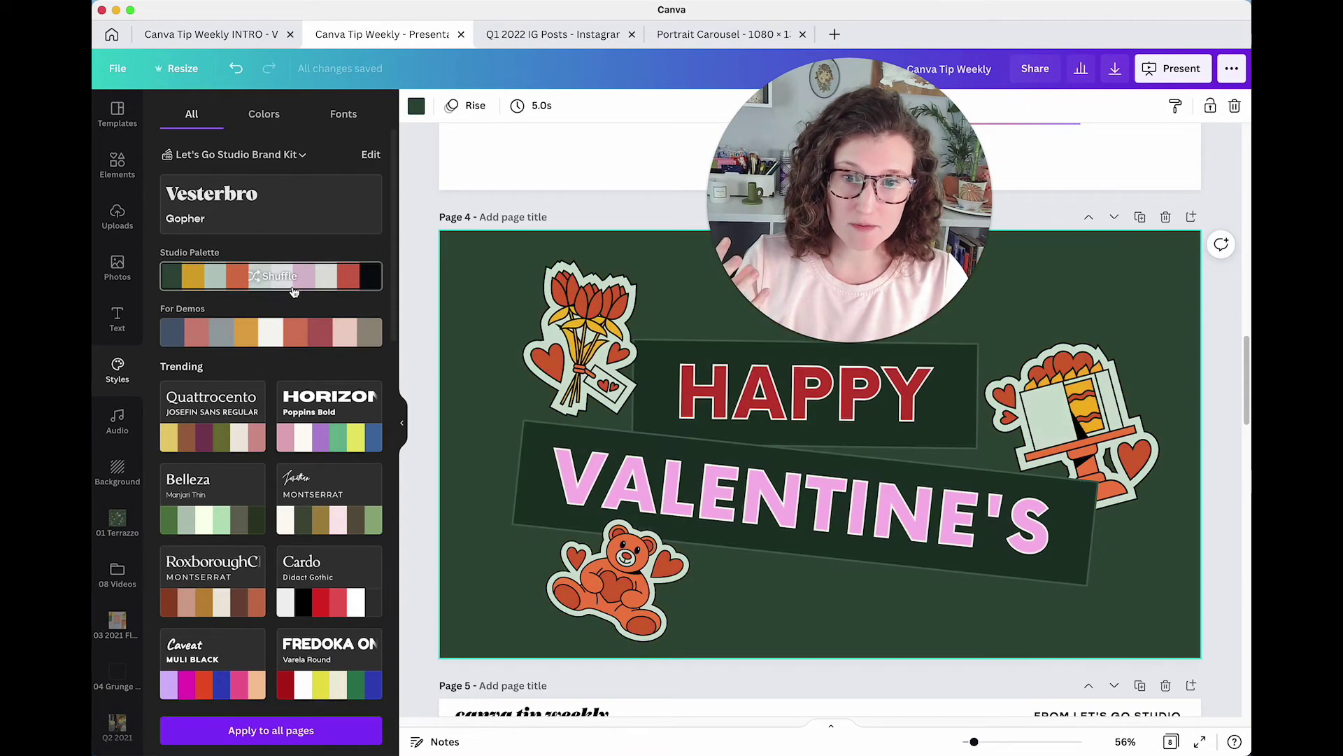
{"action": "left_click", "coordinate": [294, 292]}
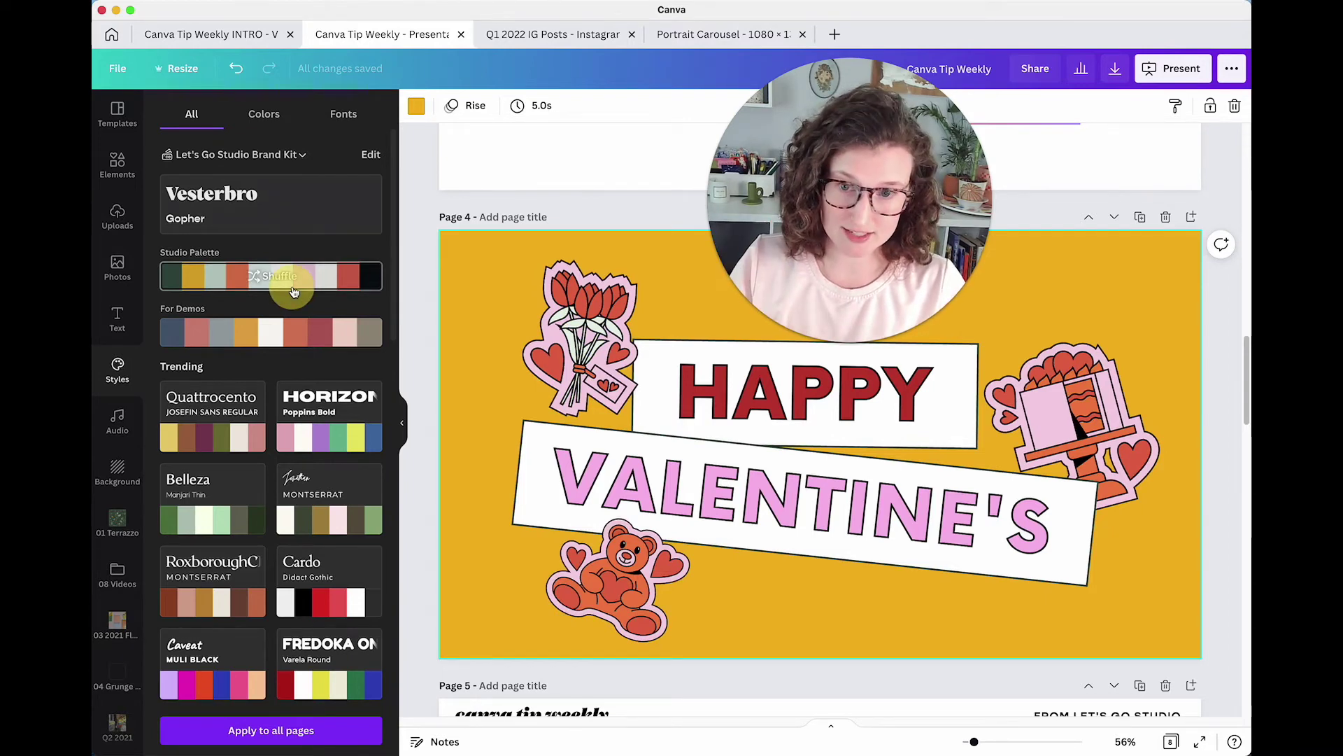
{"action": "left_click", "coordinate": [293, 293]}
{"action": "left_click", "coordinate": [293, 292]}
{"action": "left_click", "coordinate": [293, 293]}
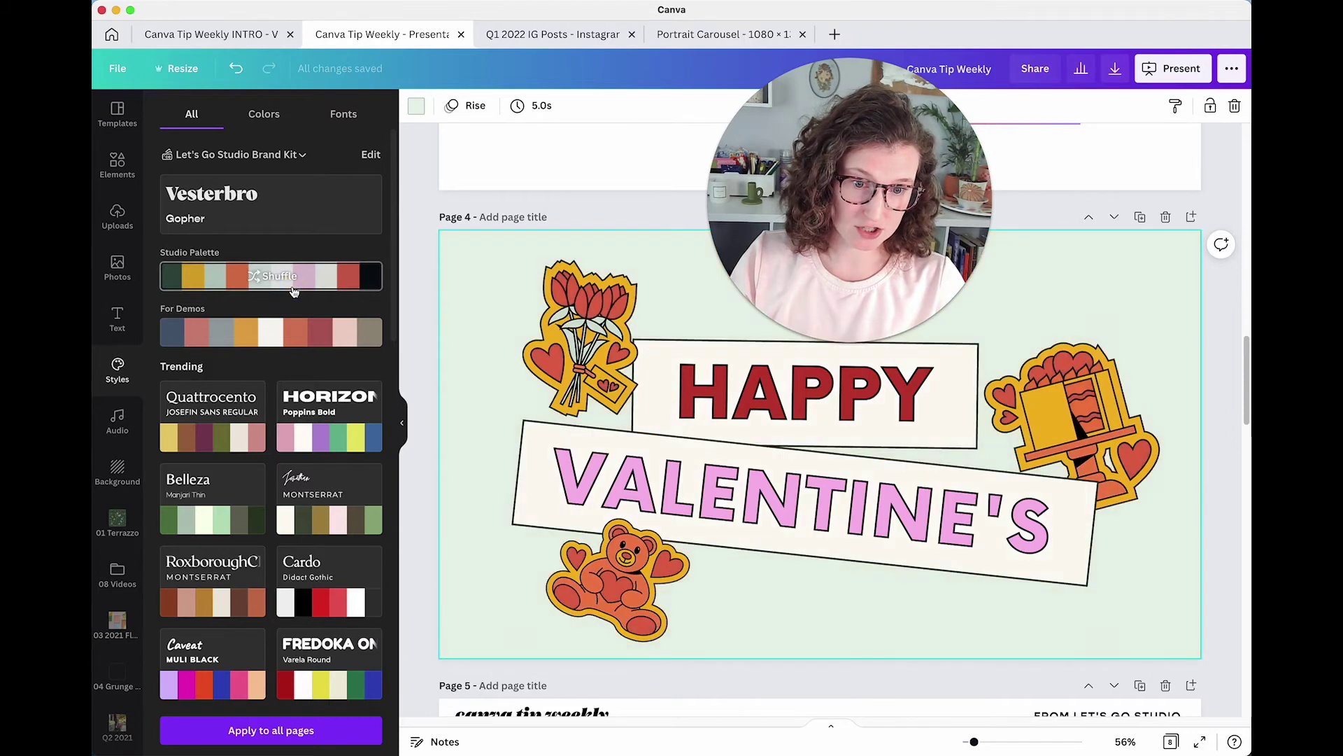
{"action": "left_click", "coordinate": [294, 293]}
{"action": "left_click", "coordinate": [293, 293]}
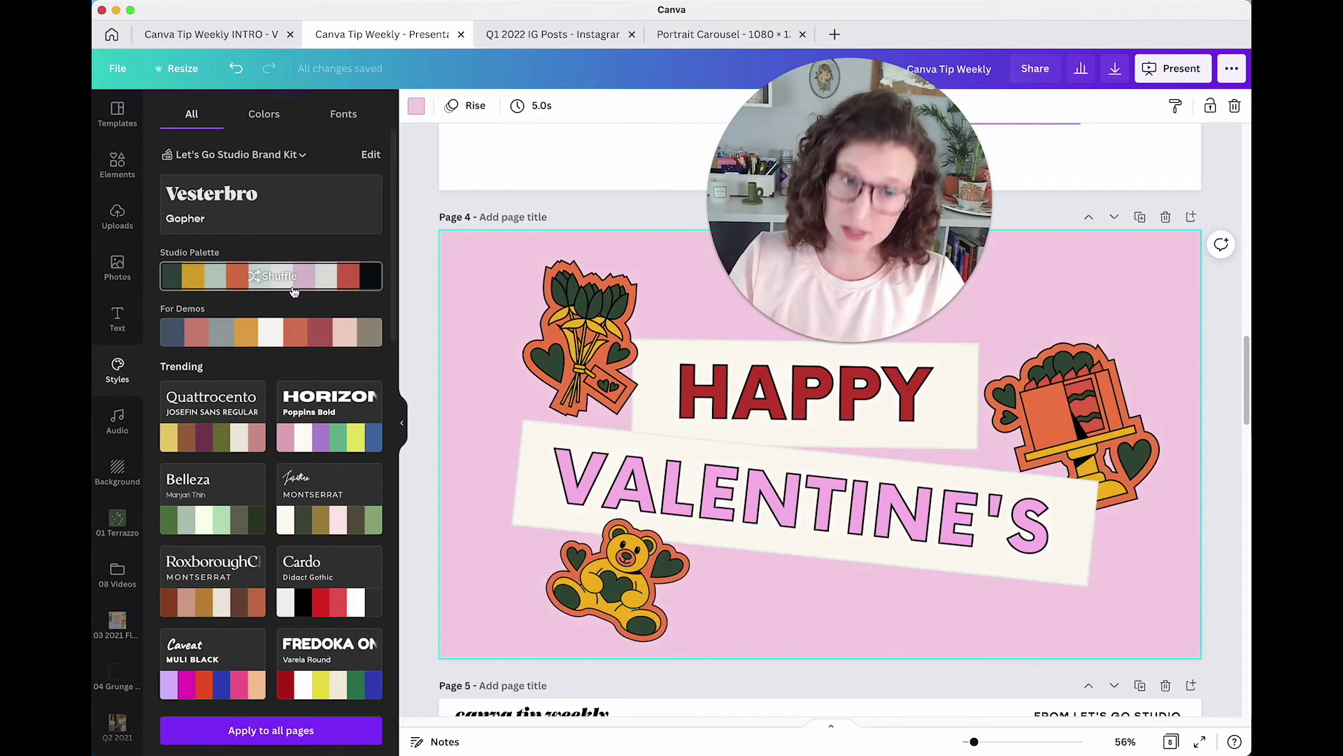
{"action": "left_click", "coordinate": [294, 293]}
{"action": "left_click", "coordinate": [294, 293]}
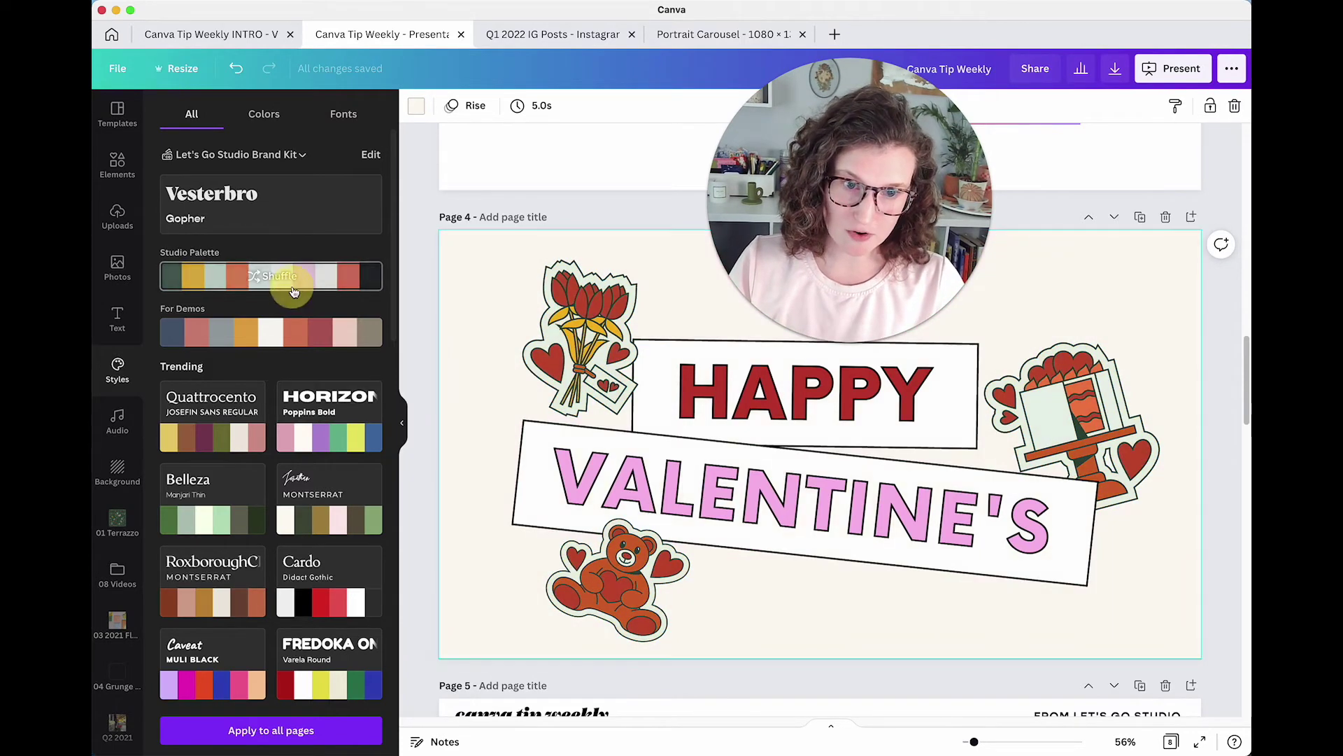
{"action": "left_click", "coordinate": [294, 292]}
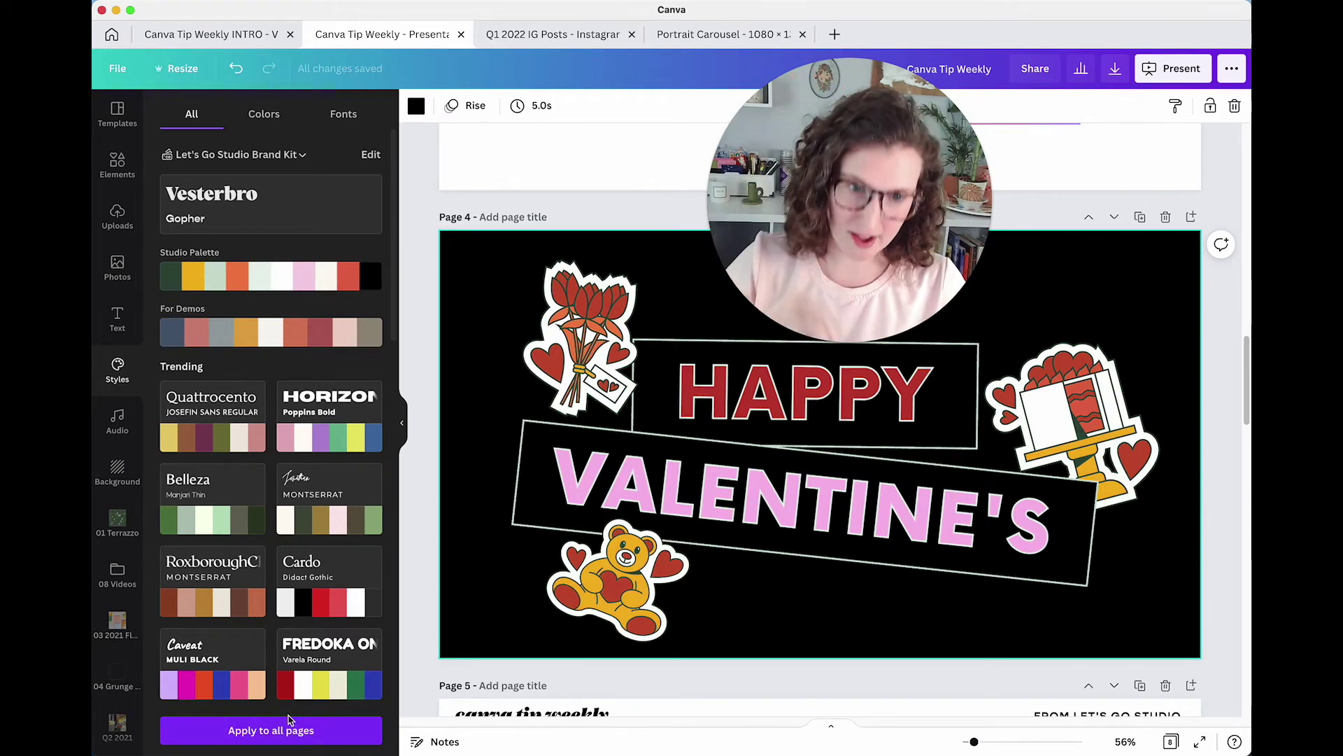
Change the headline from HAPPY VALENTINE'S to ANTI VALENTINE'S.
{"action": "left_click", "coordinate": [794, 405]}
{"action": "double_click", "coordinate": [791, 402]}
{"action": "type", "text": "A"}
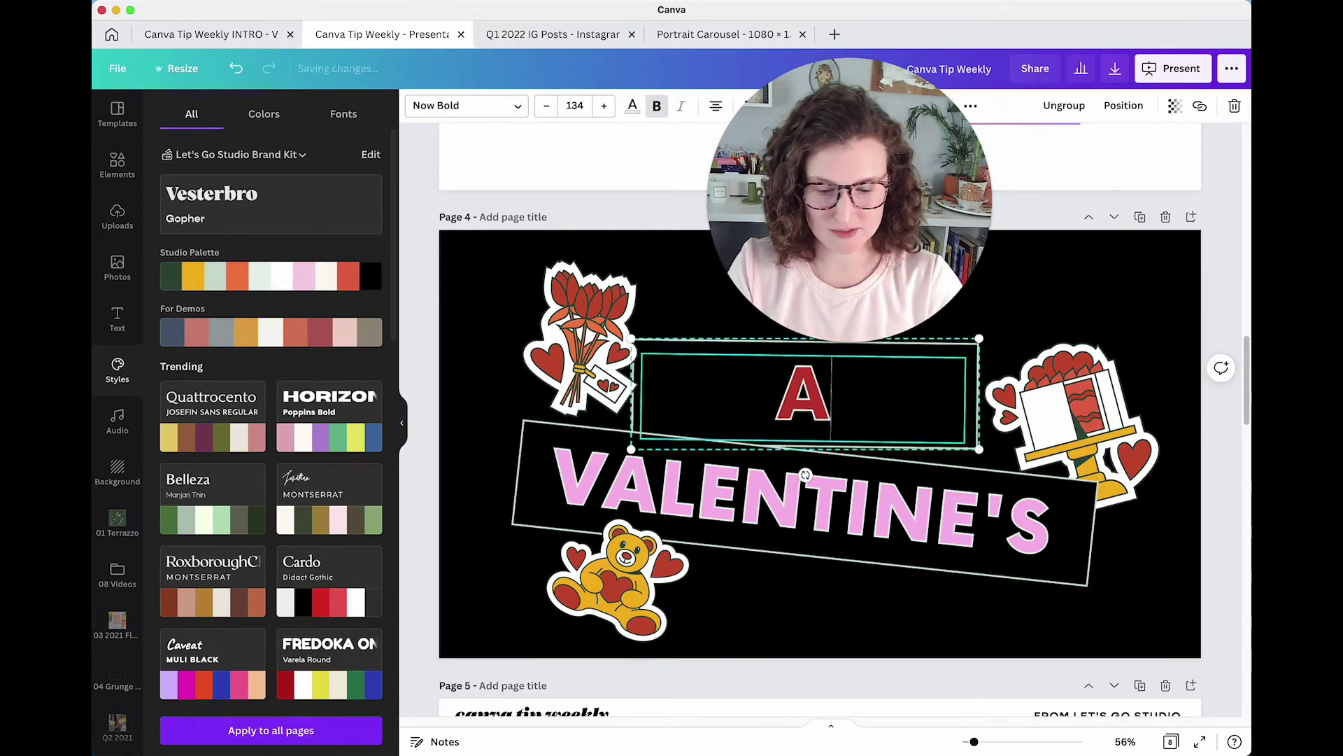
{"action": "type", "text": "NTI"}
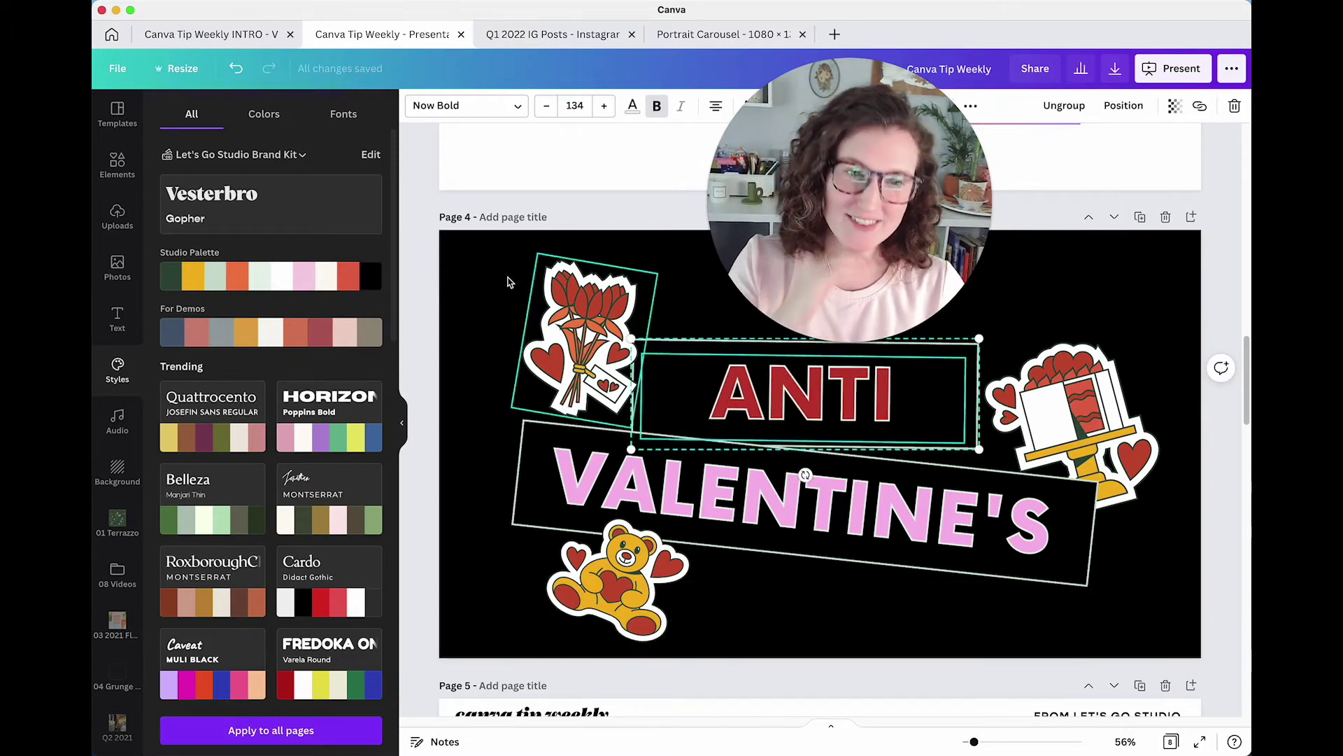
{"action": "left_click", "coordinate": [481, 279]}
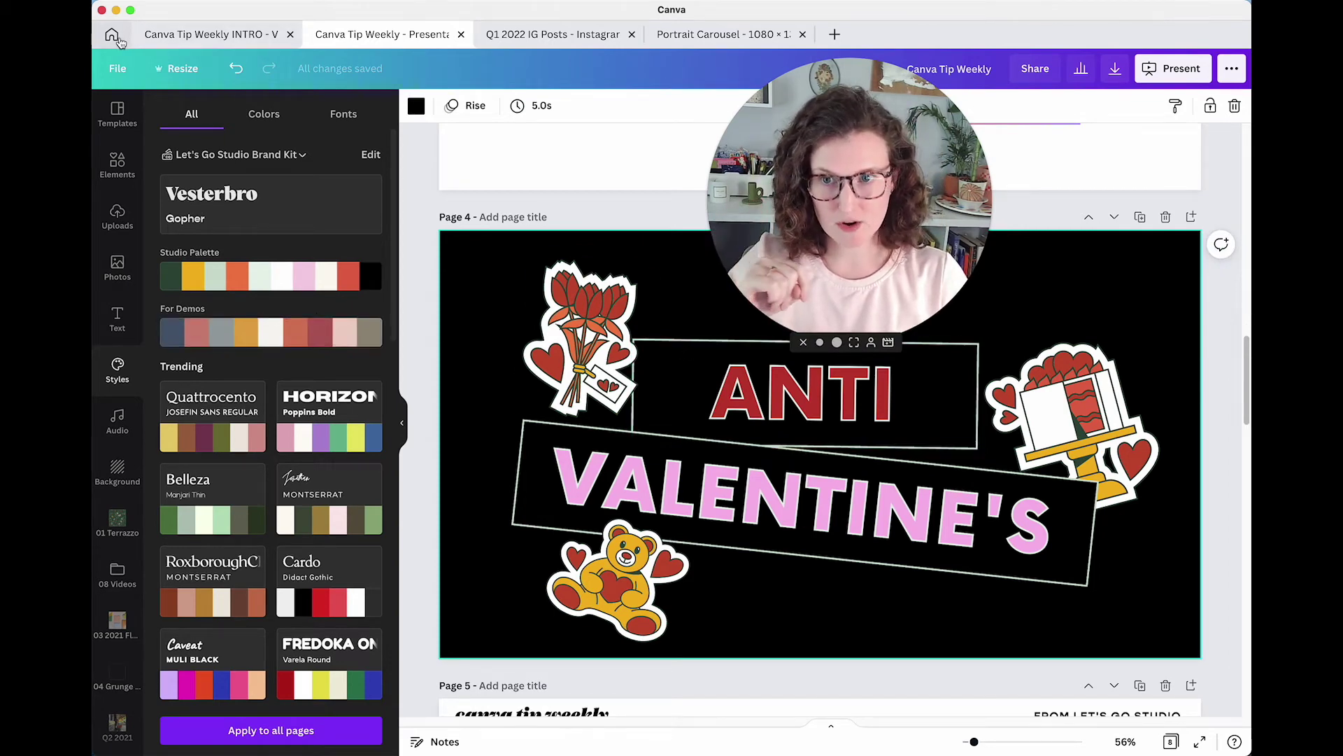
Go to the Canva home page and search for presentation templates.
{"action": "left_click", "coordinate": [158, 36]}
{"action": "left_click", "coordinate": [111, 36]}
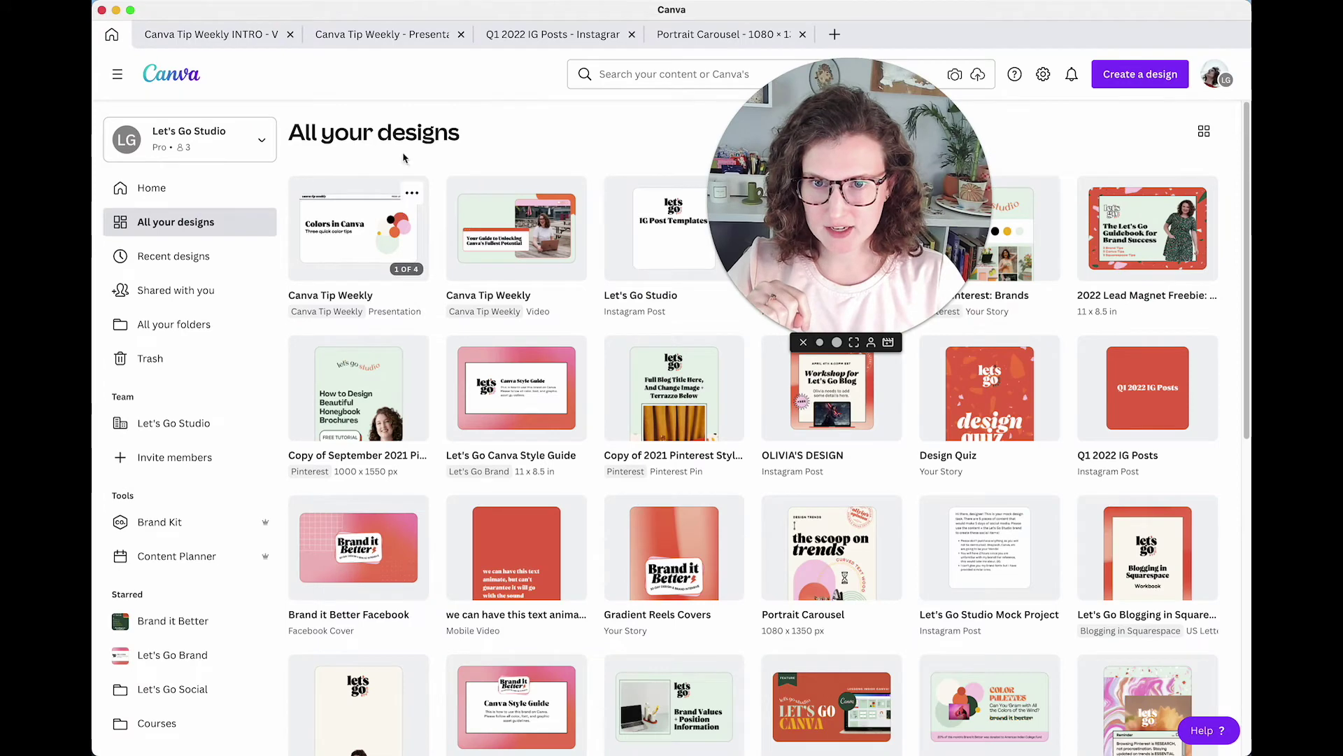
{"action": "left_click", "coordinate": [629, 73]}
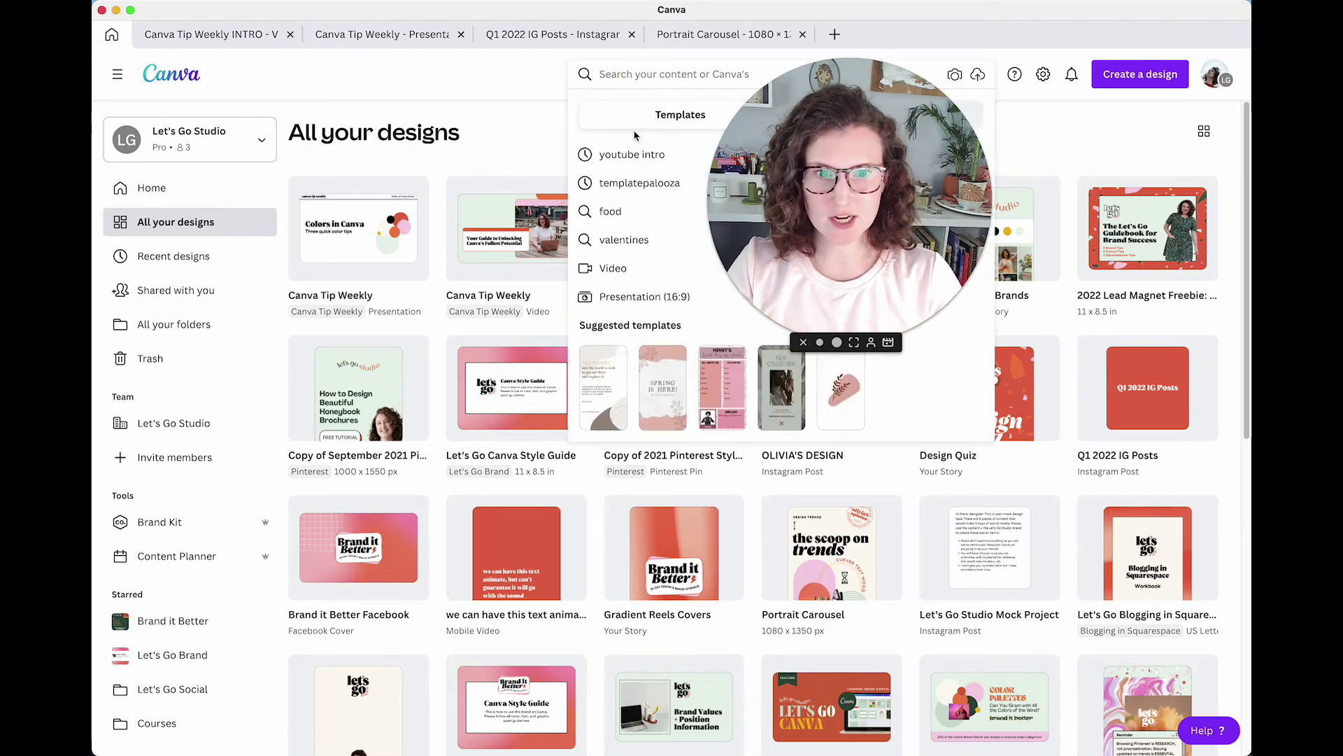
{"action": "type", "text": "presentation"}
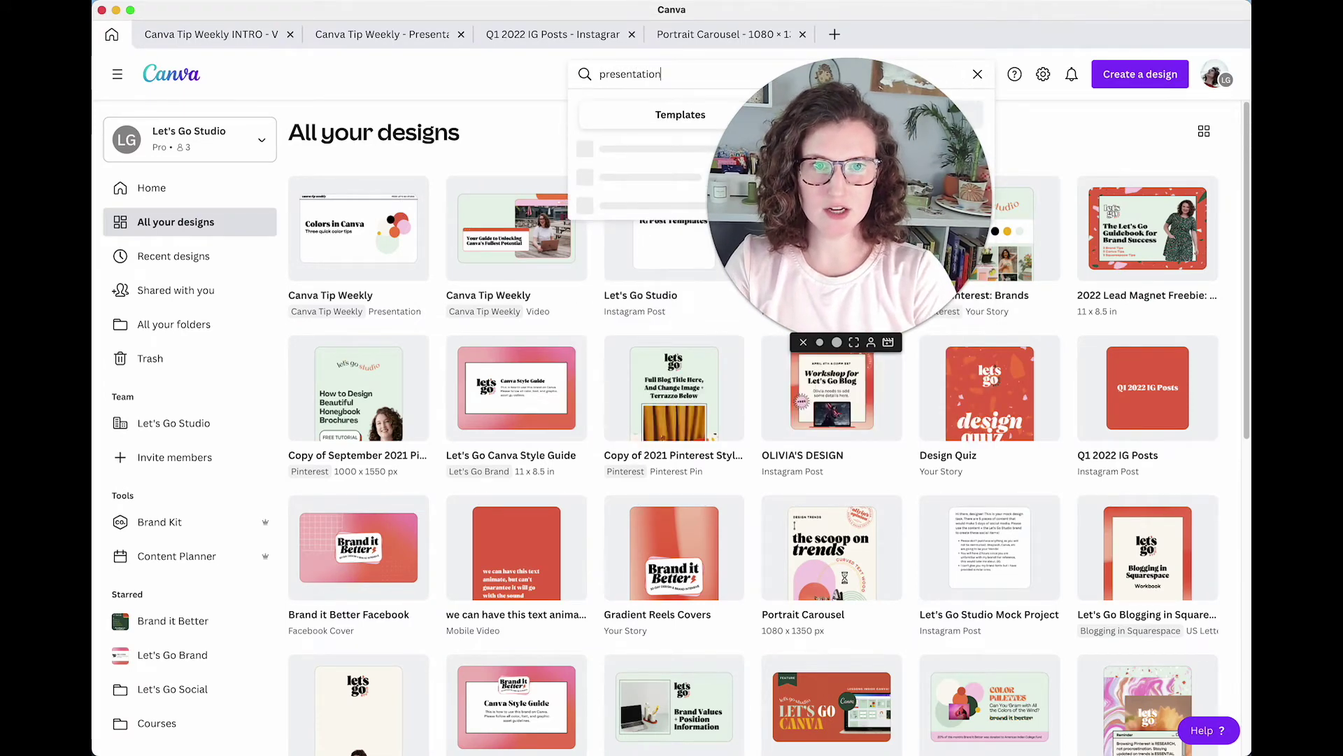
{"action": "key", "text": "Return"}
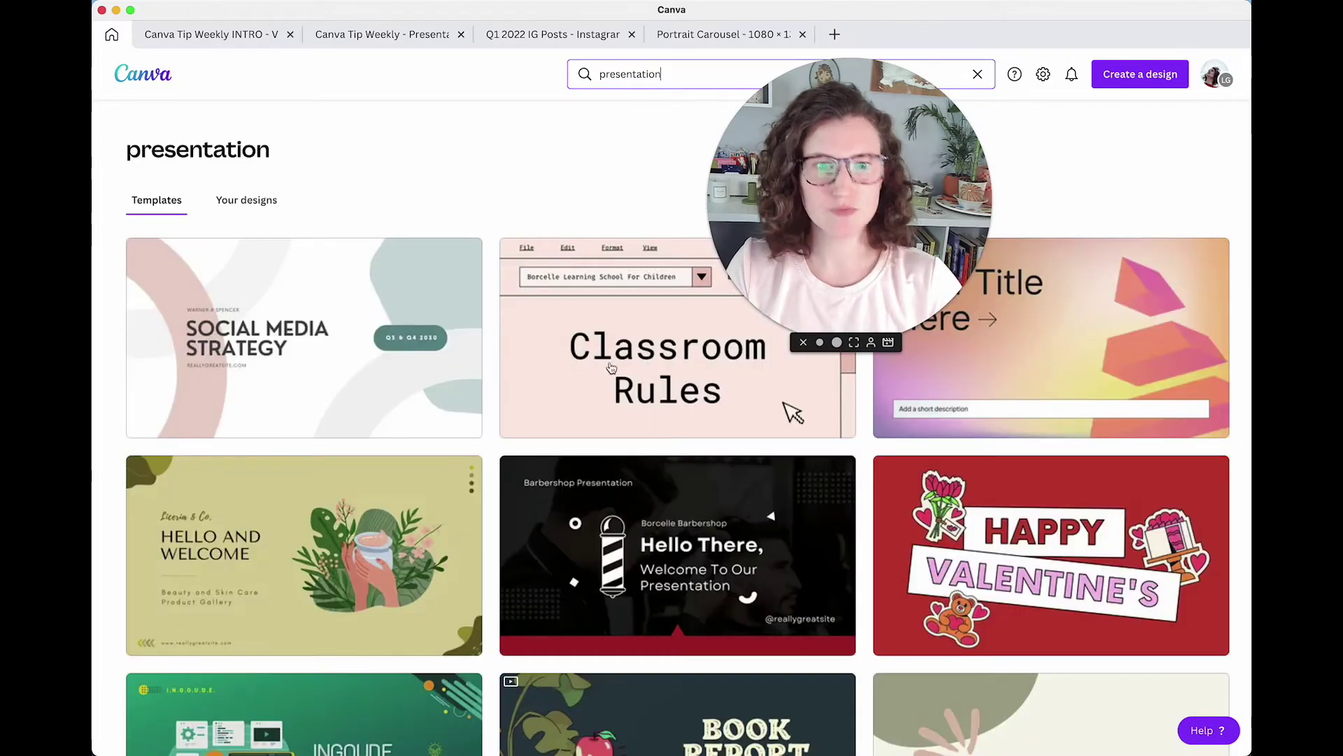
Open the Red, Pink and White Playful Popart Valentine's template and browse its pages.
{"action": "left_click", "coordinate": [969, 513]}
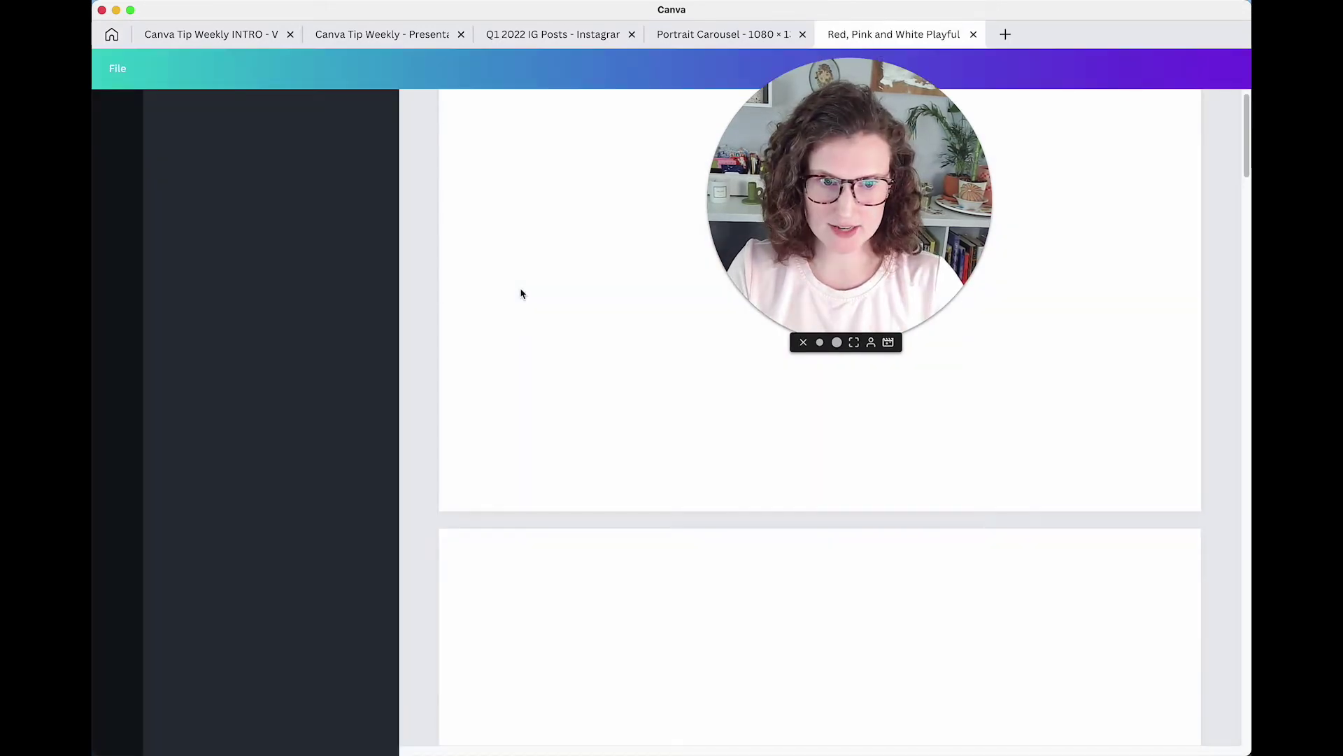
{"action": "scroll", "coordinate": [804, 614], "scroll_direction": "down", "scroll_amount": 3}
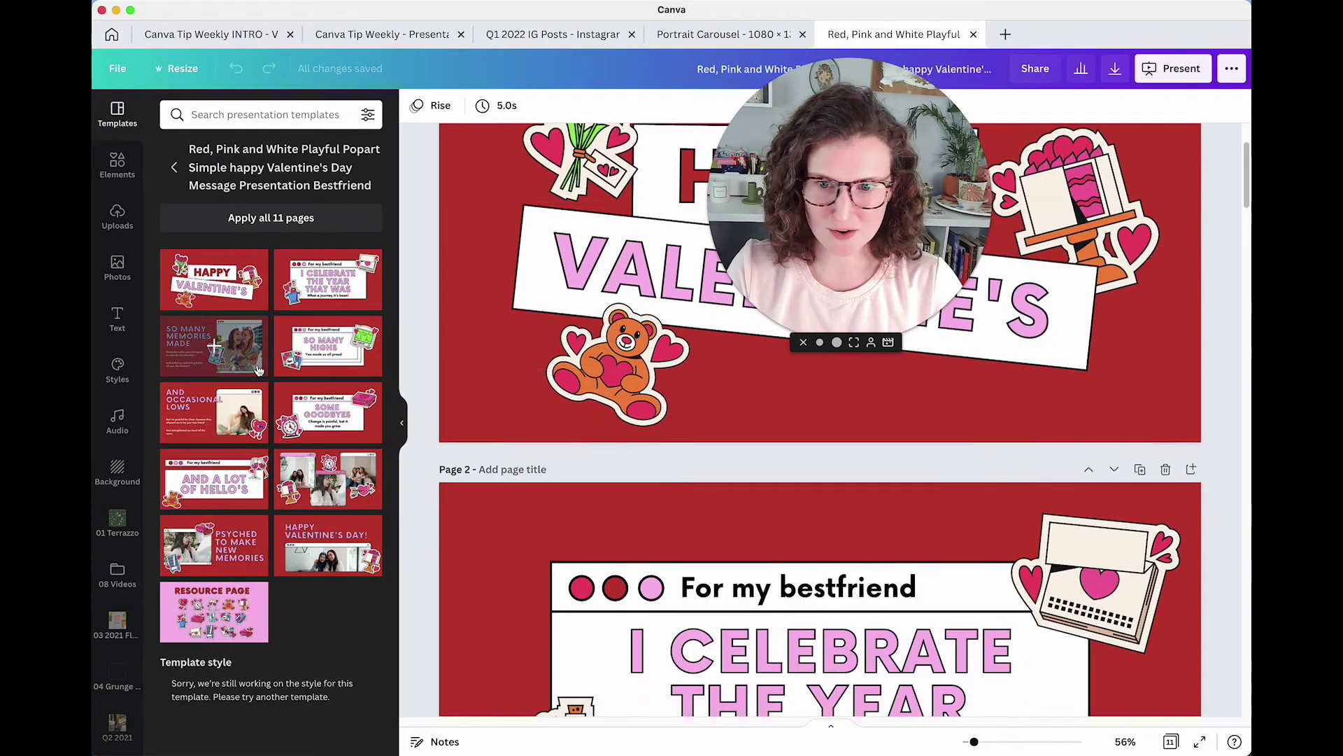
{"action": "scroll", "coordinate": [803, 613], "scroll_direction": "down", "scroll_amount": 20}
{"action": "scroll", "coordinate": [652, 548], "scroll_direction": "up", "scroll_amount": 20}
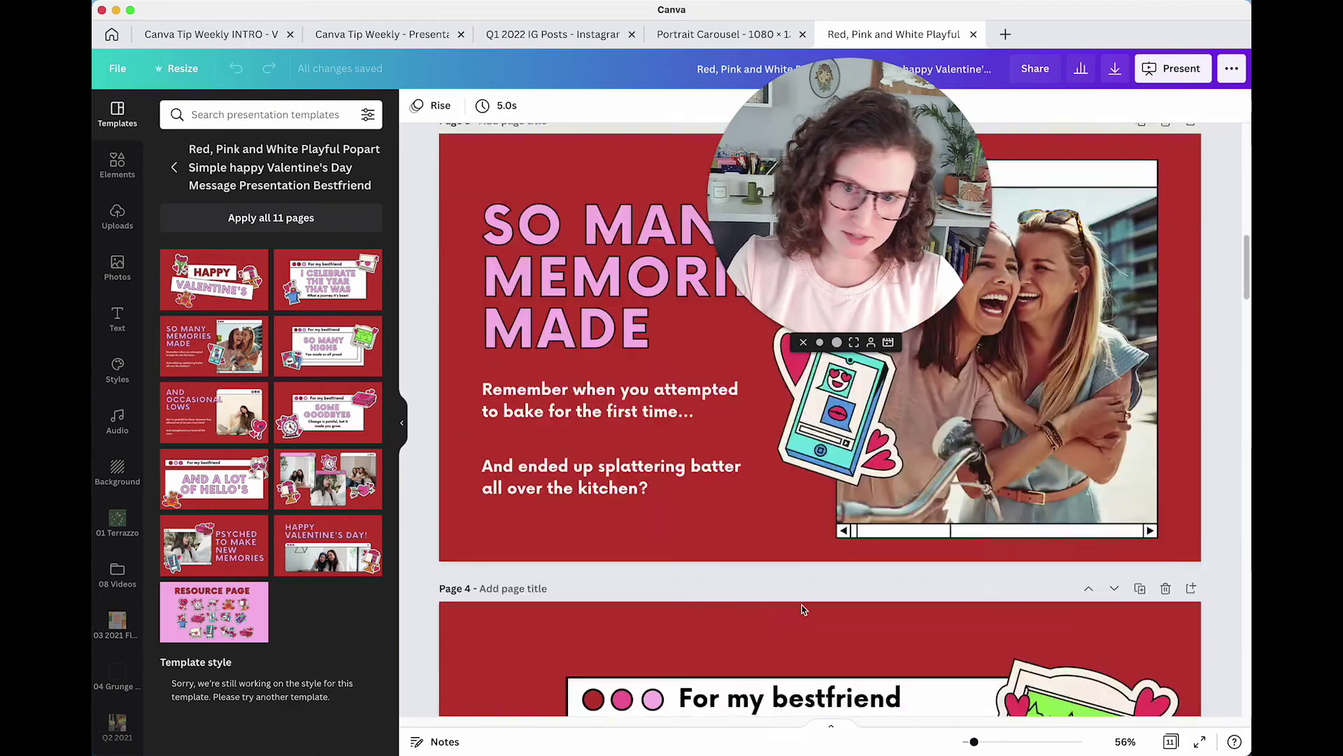
{"action": "left_click", "coordinate": [130, 371]}
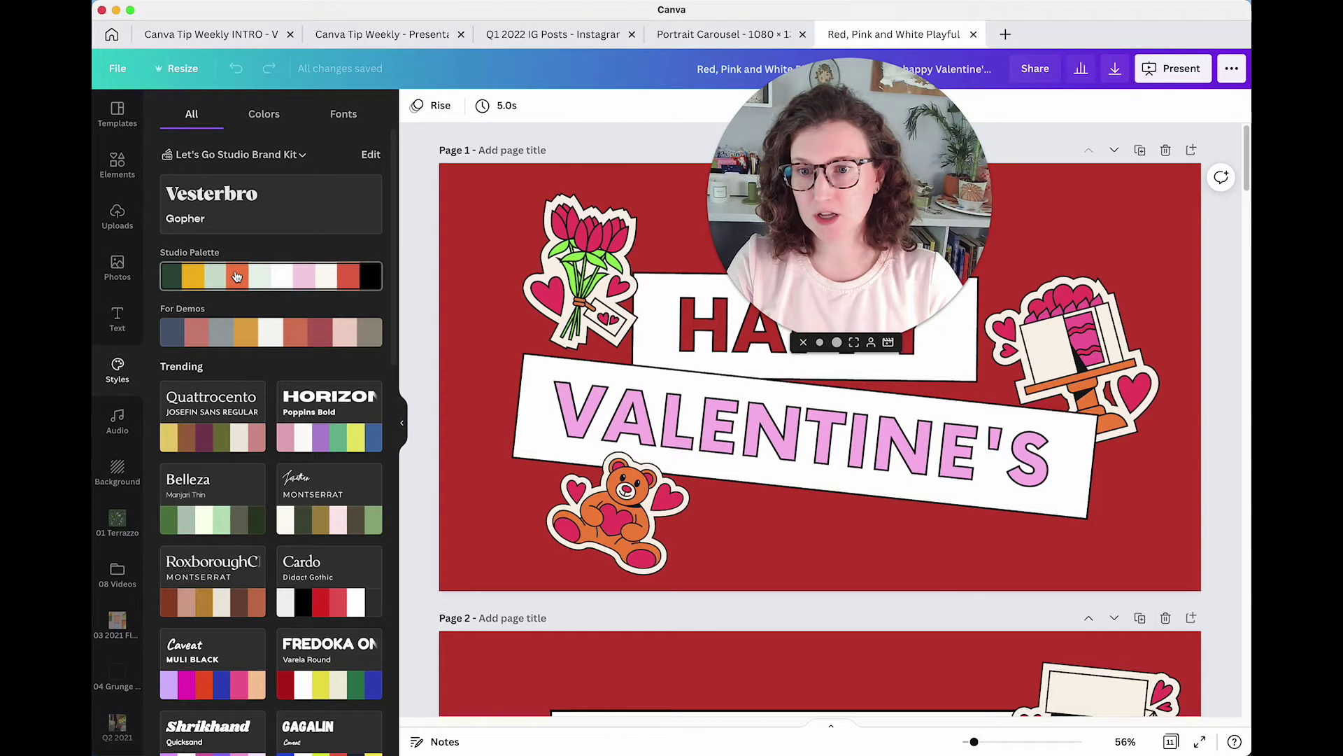
Shuffle the Studio Palette to a yellow background, apply it to all 11 pages, and view the grid.
{"action": "left_click", "coordinate": [214, 283]}
{"action": "left_click", "coordinate": [213, 284]}
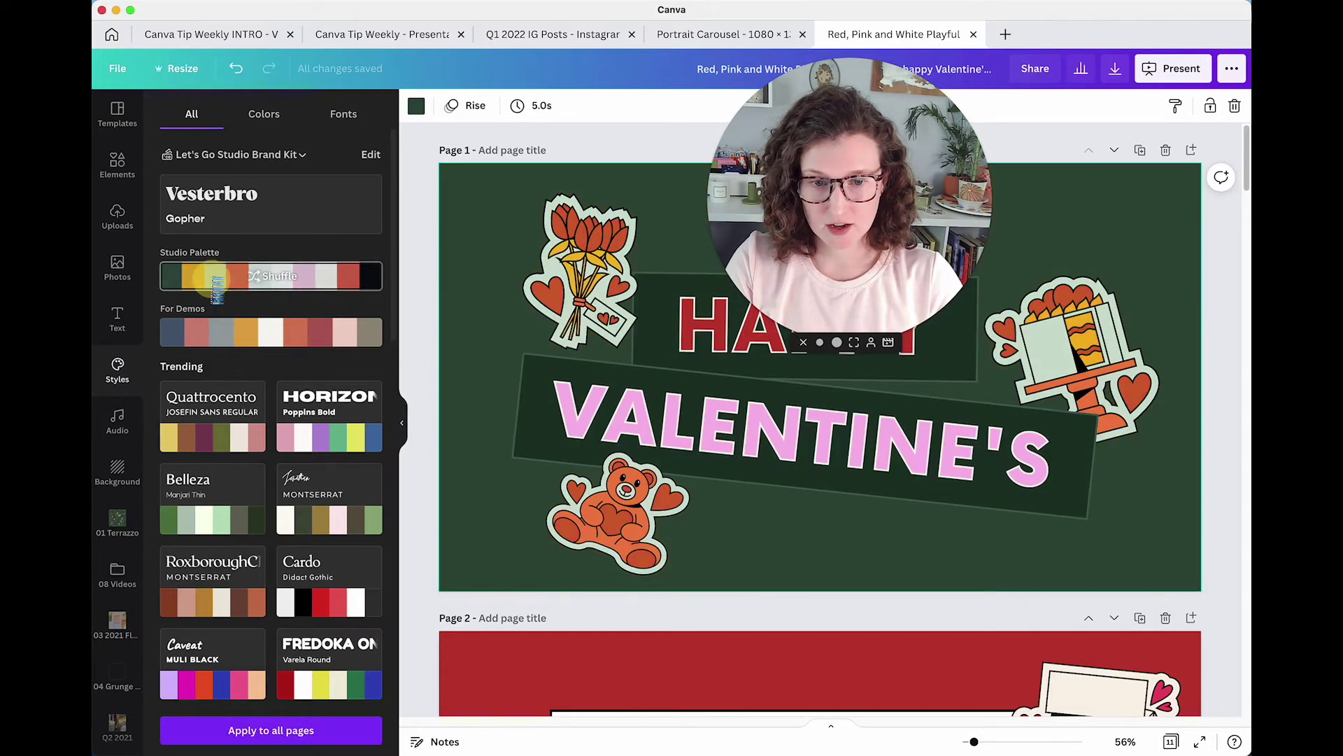
{"action": "left_click", "coordinate": [214, 284]}
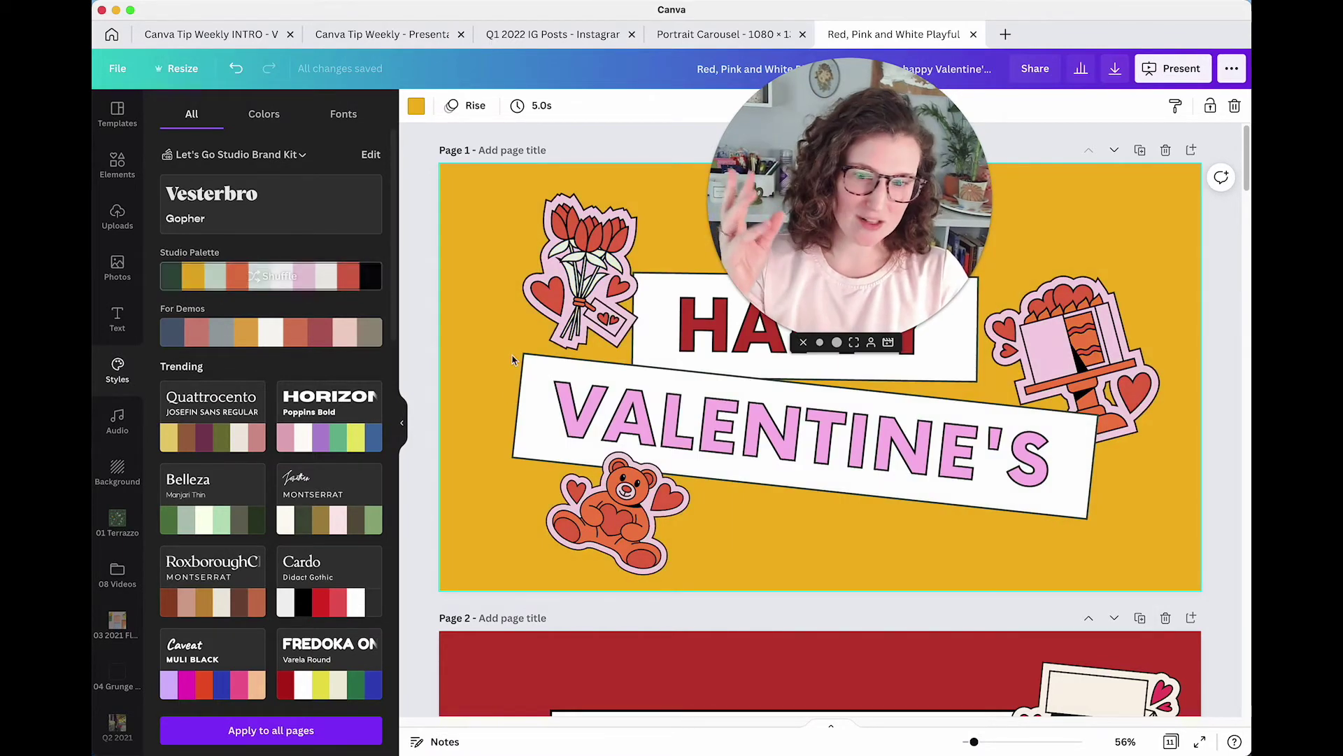
{"action": "left_click", "coordinate": [325, 732]}
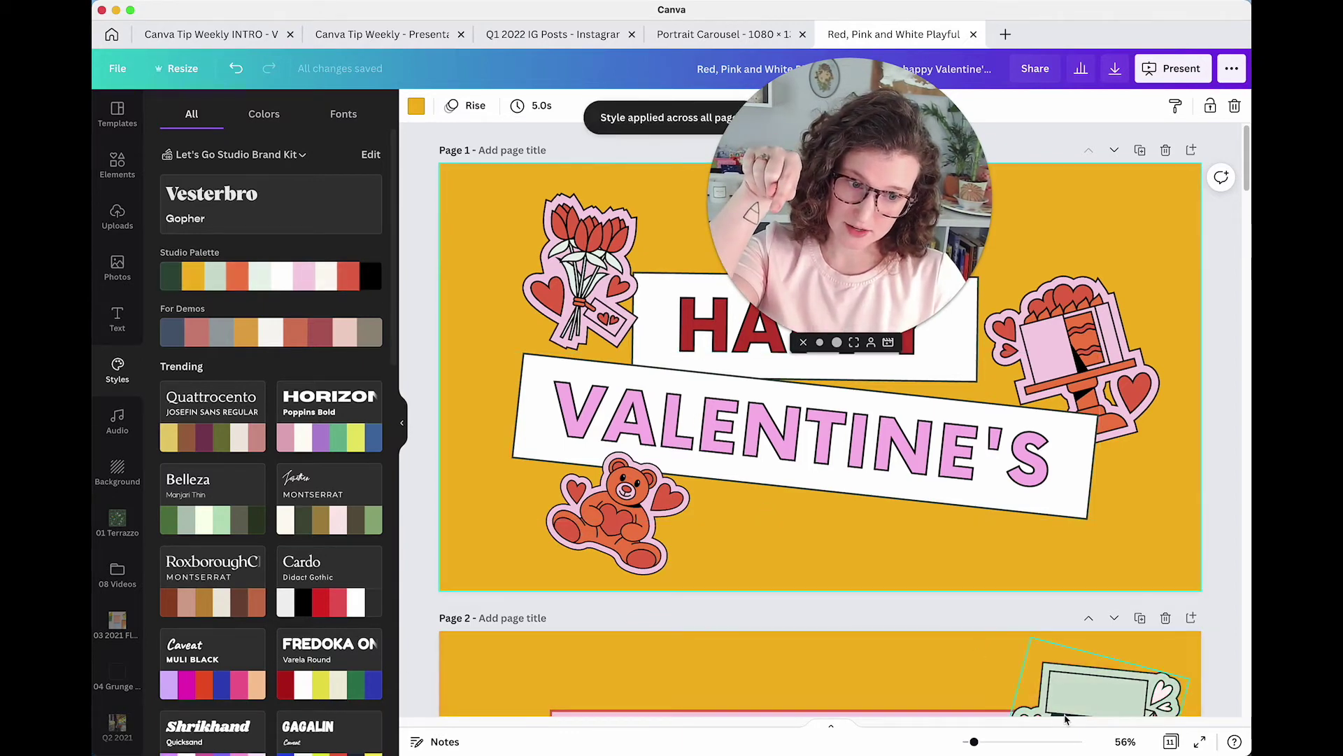
{"action": "left_click", "coordinate": [1169, 742]}
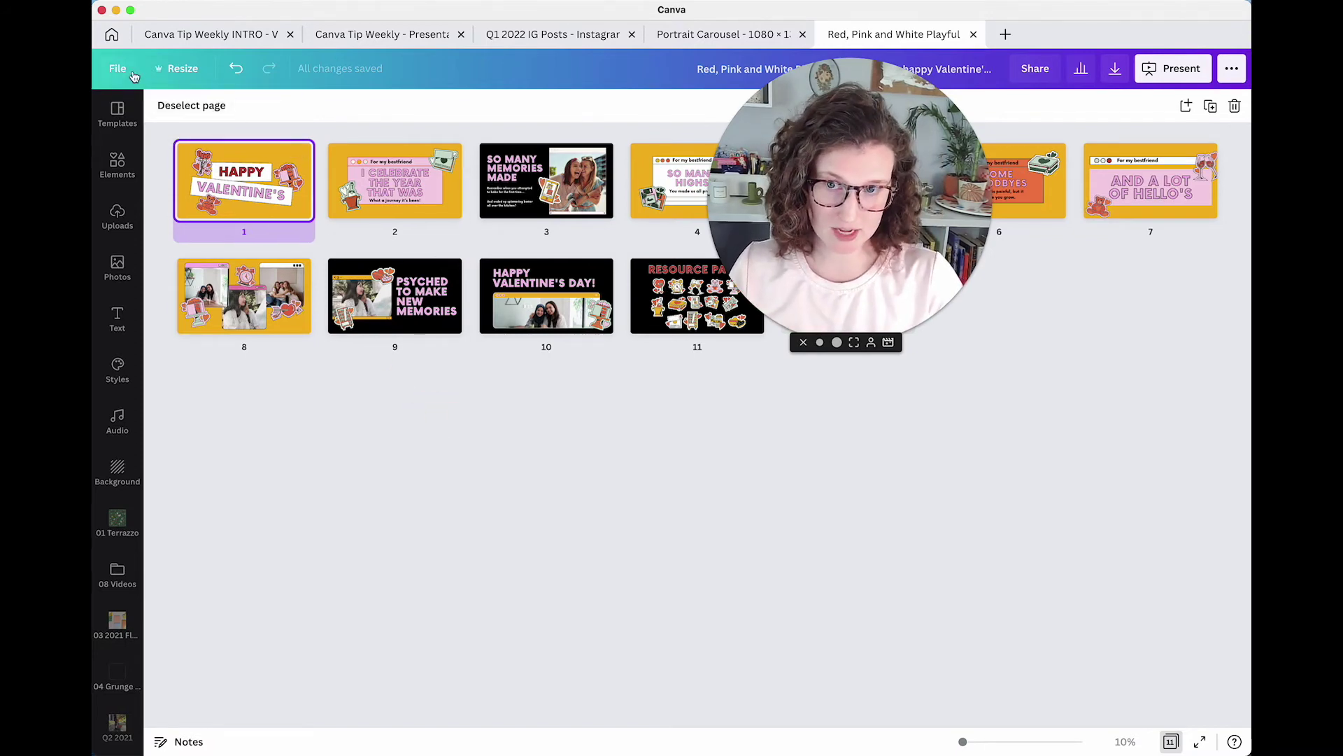
Return to the Canva home page and open the Let's Go Studio Brand Kit.
{"action": "left_click", "coordinate": [111, 34]}
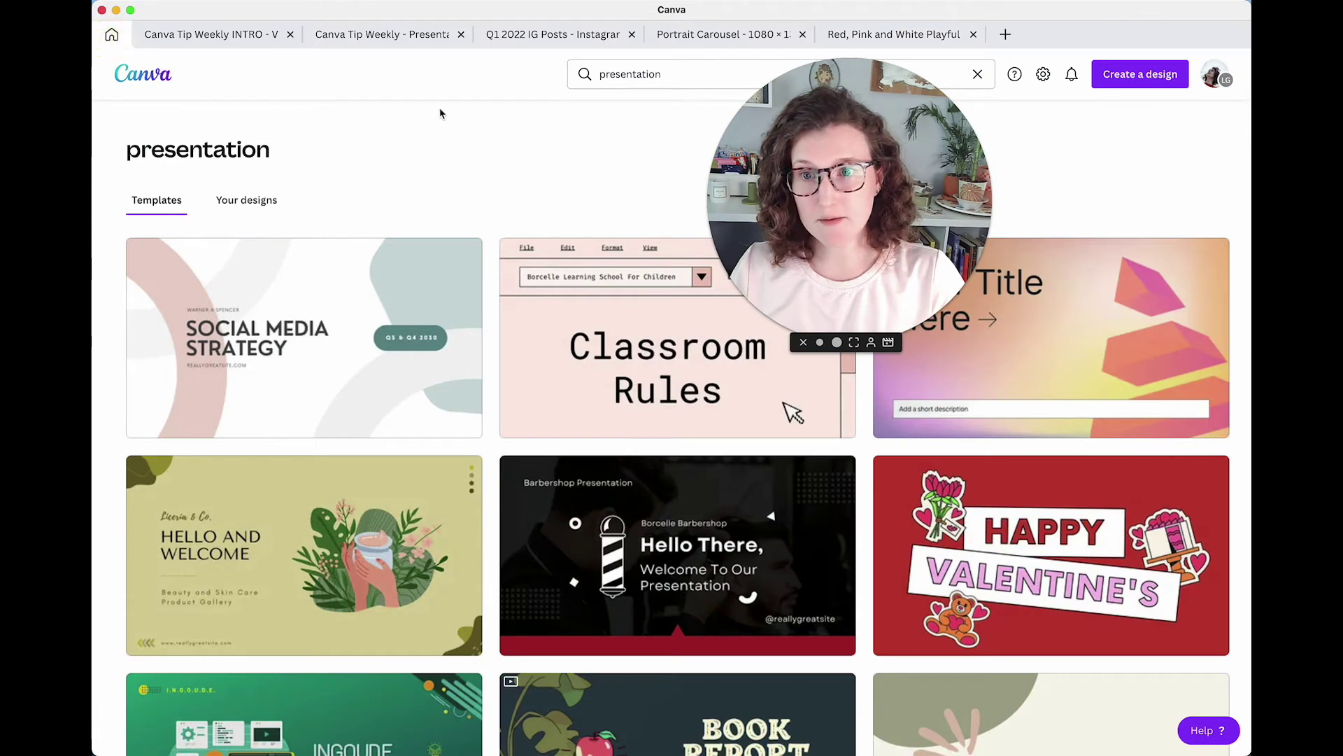
{"action": "left_click", "coordinate": [142, 77]}
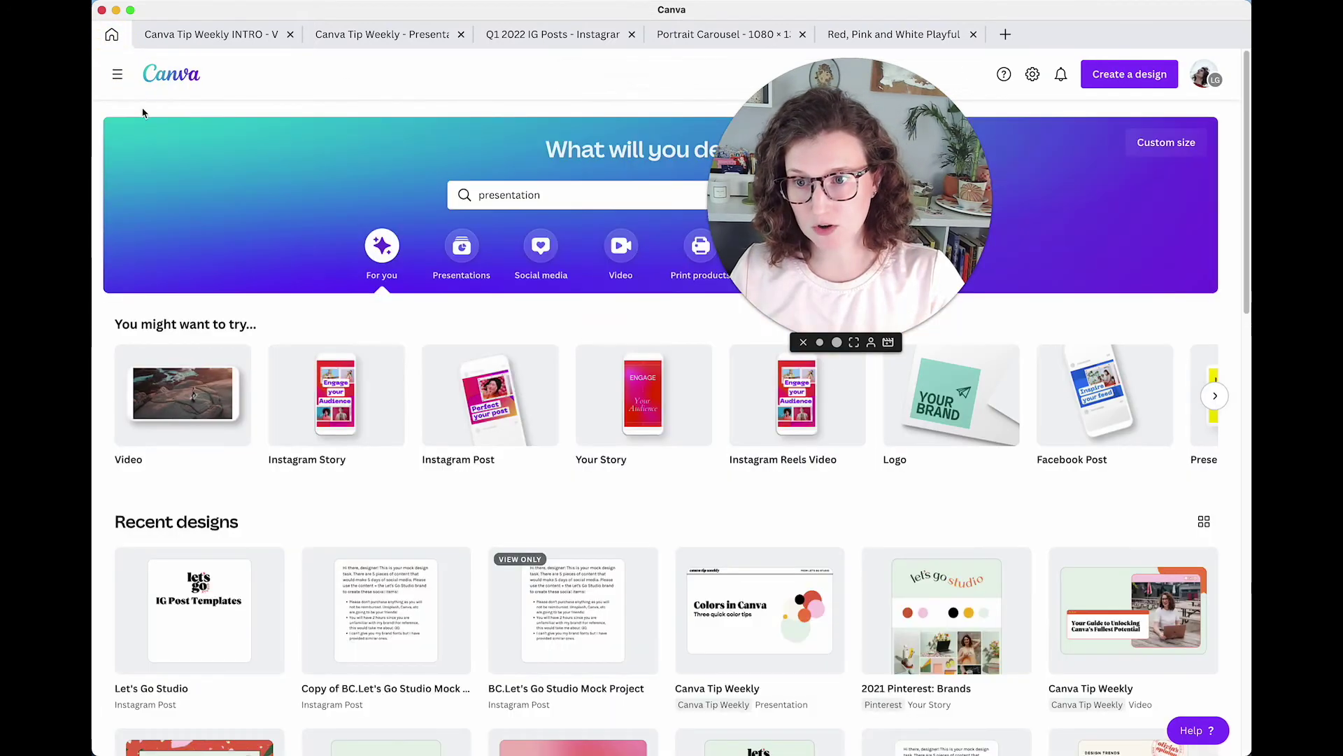
{"action": "left_click", "coordinate": [117, 75]}
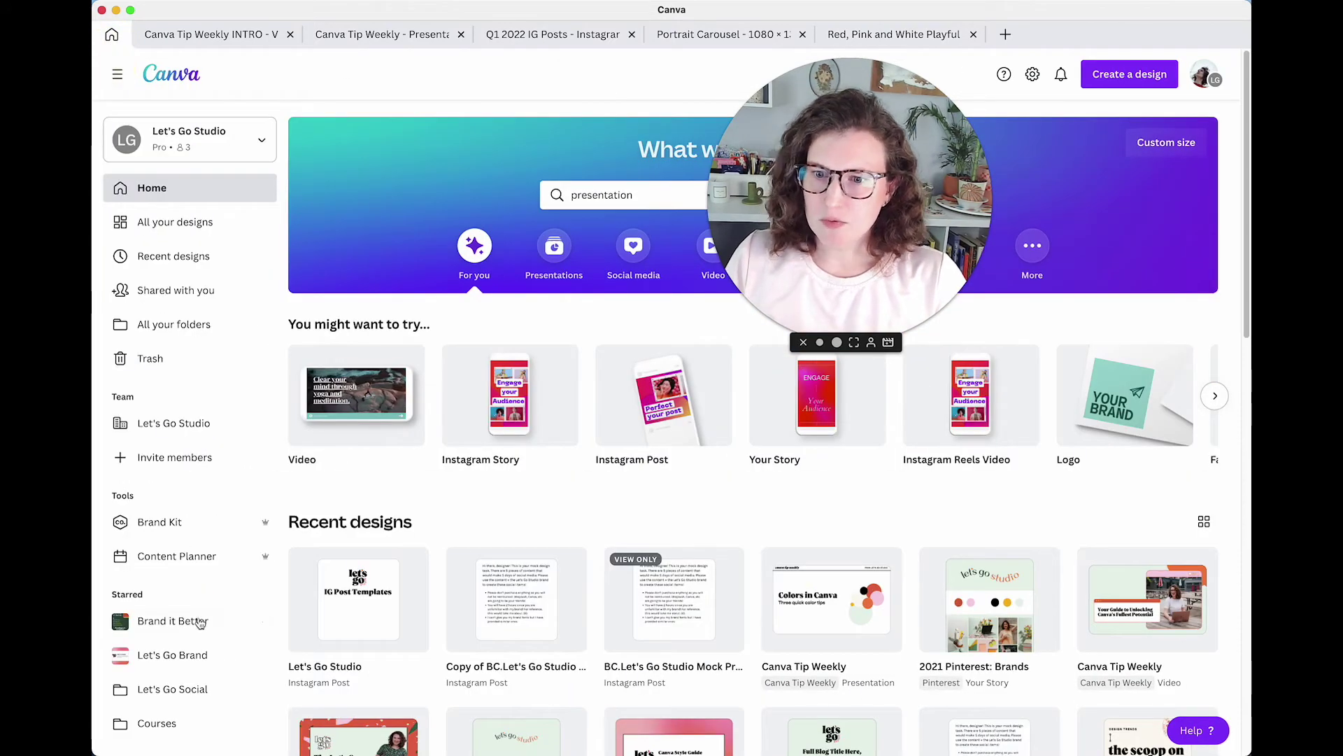
{"action": "left_click", "coordinate": [183, 529]}
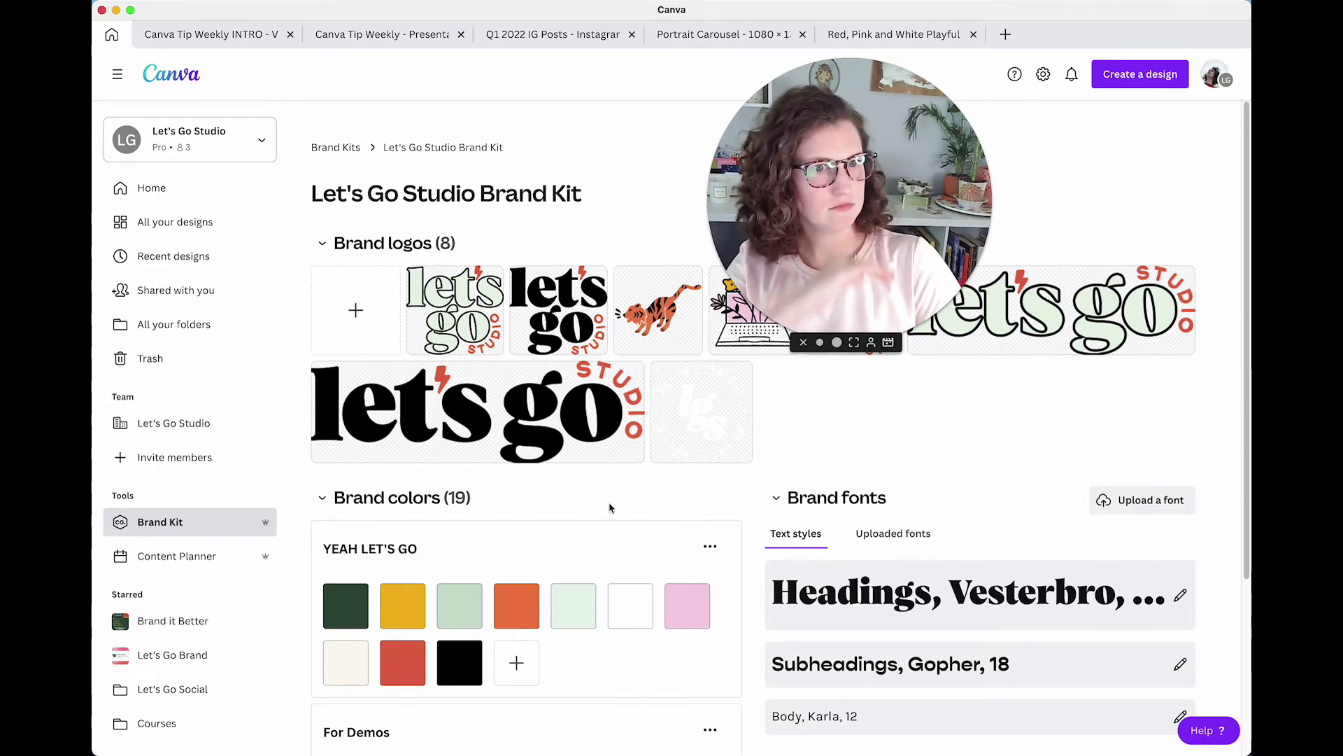
{"action": "left_click", "coordinate": [355, 36]}
Switch back to the Canva Tip Weekly presentation and delete the Anti Valentine's page.
{"action": "left_click", "coordinate": [533, 37]}
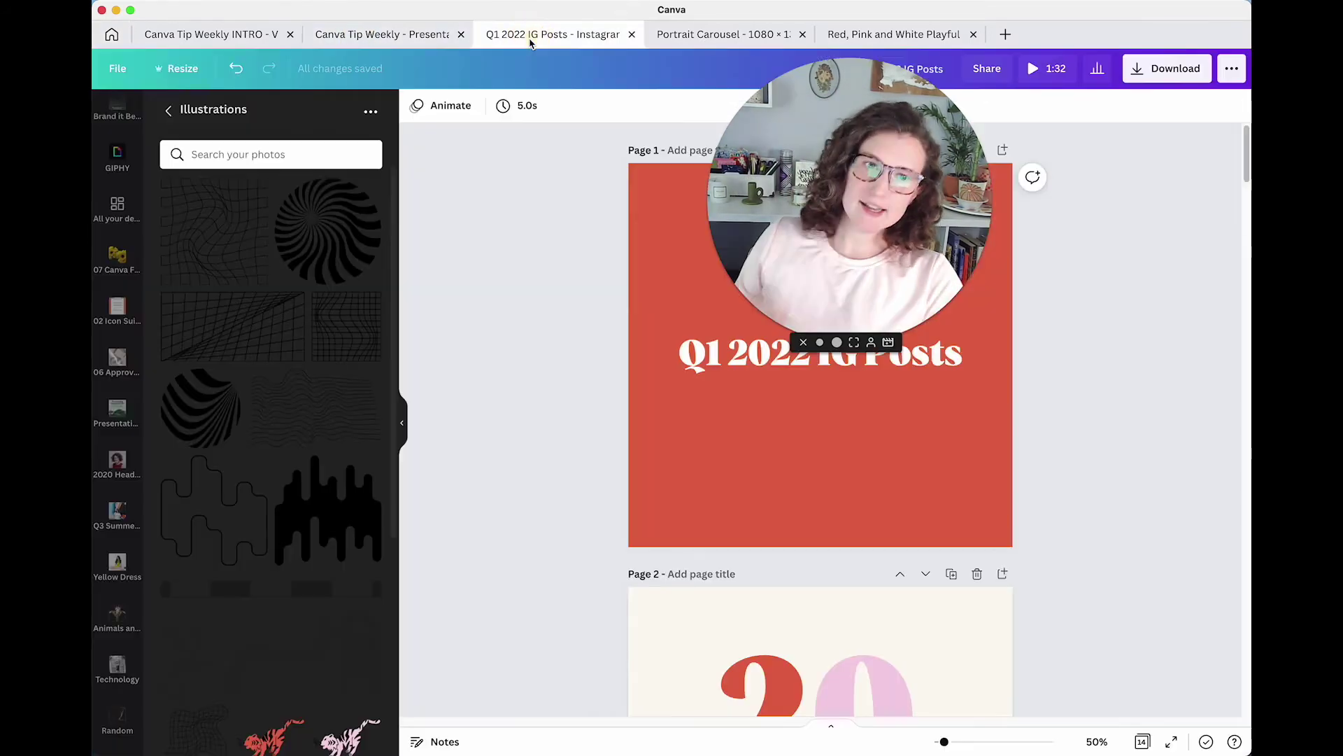
{"action": "left_click", "coordinate": [409, 39]}
{"action": "key", "text": "Escape"}
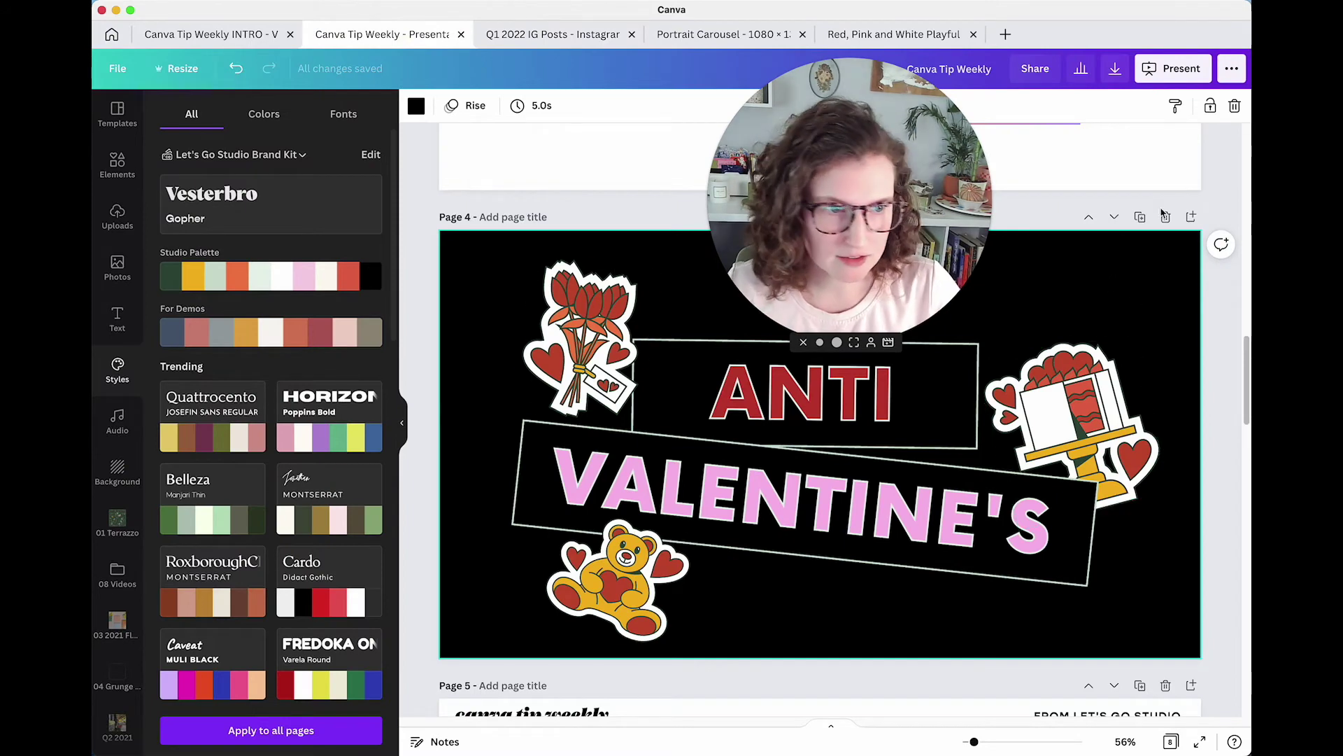
{"action": "key", "text": "BackSpace"}
Select the stock-library heading on the new page 4, then scroll back up to page 3.
{"action": "left_click", "coordinate": [903, 514]}
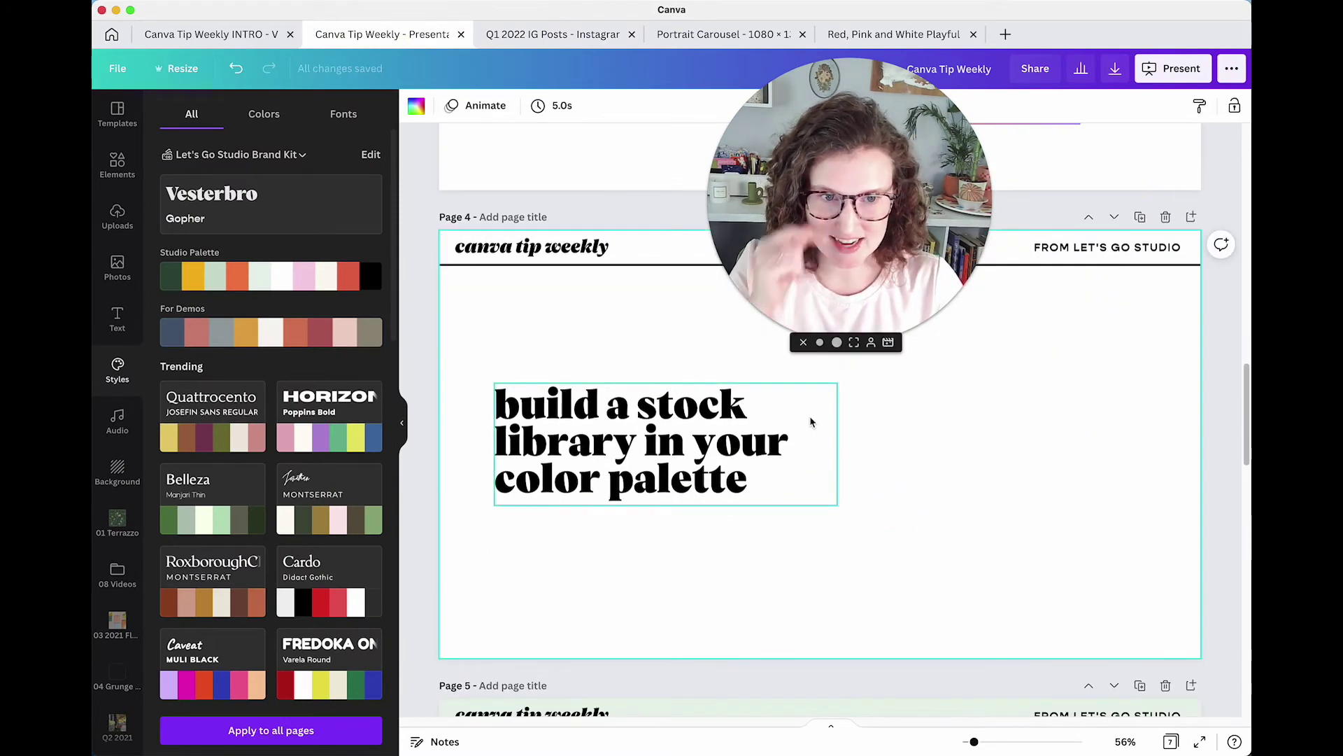
{"action": "left_click_drag", "start_coordinate": [850, 210], "coordinate": [437, 210]}
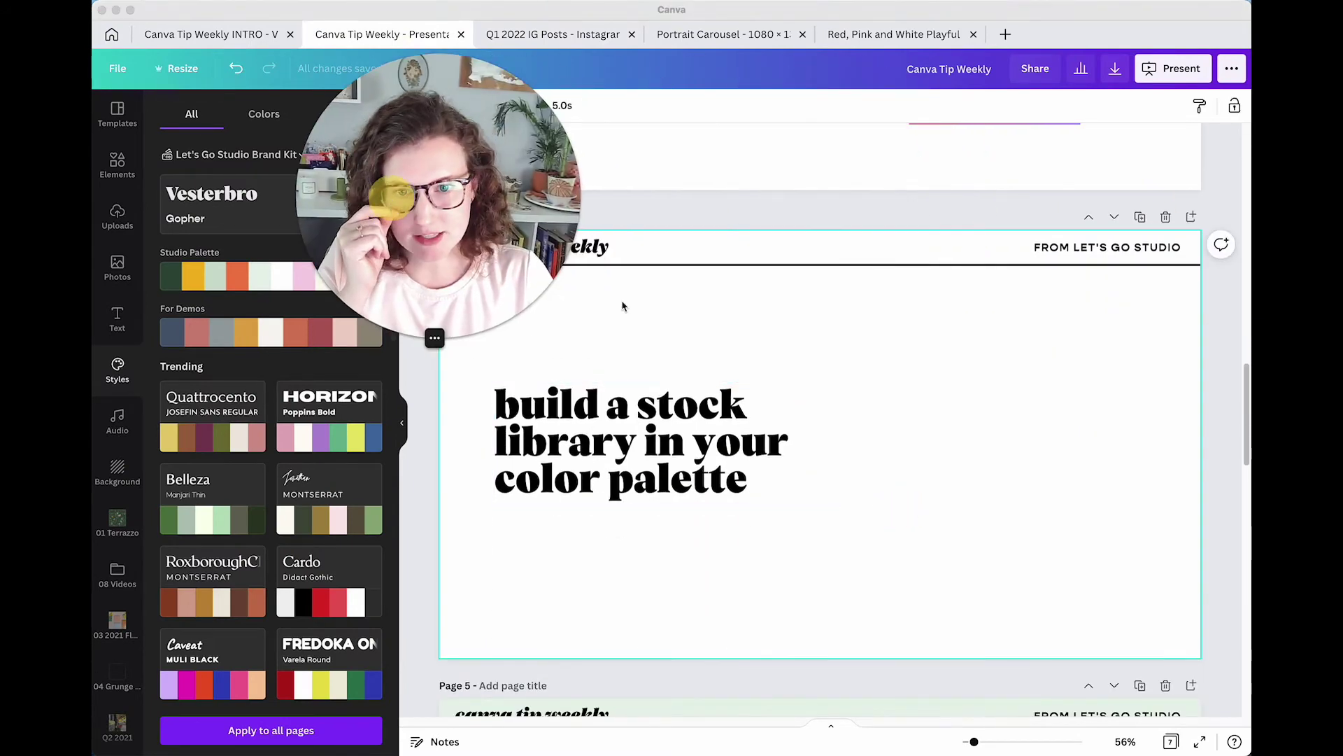
{"action": "left_click", "coordinate": [841, 364]}
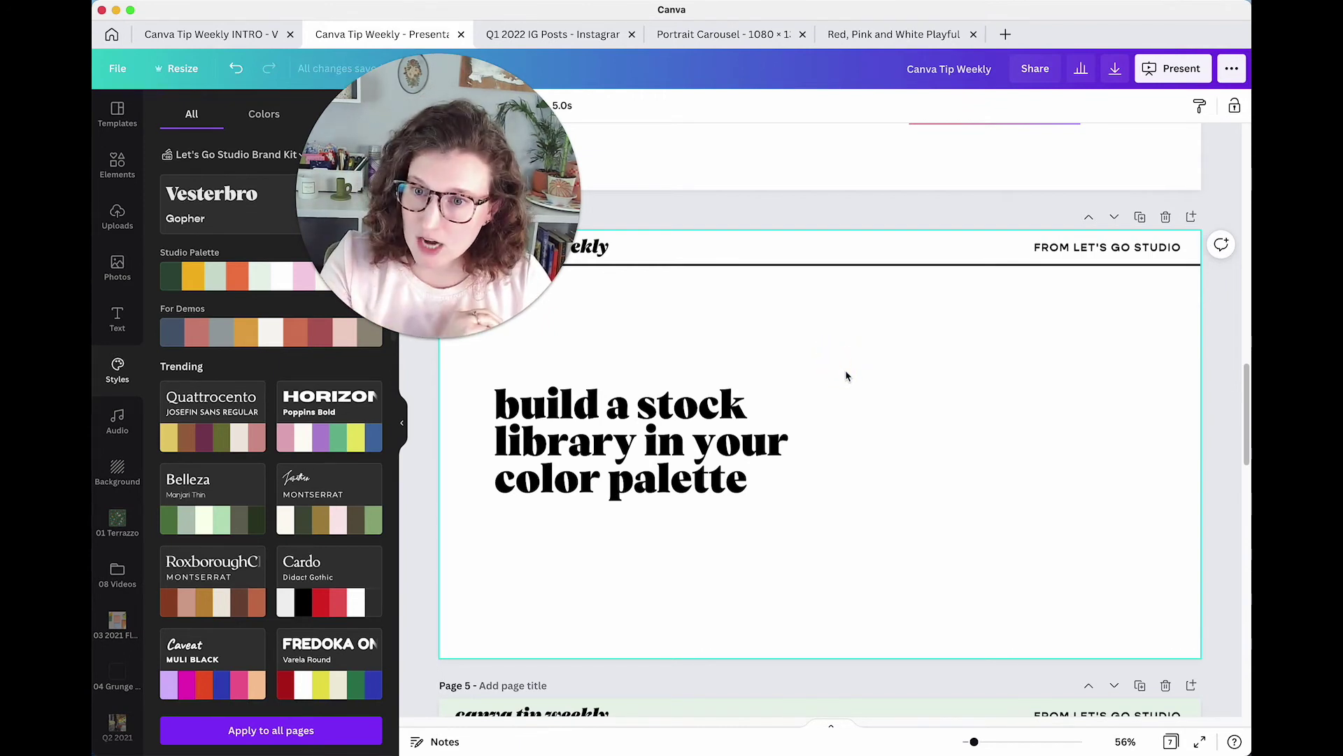
{"action": "scroll", "coordinate": [843, 367], "scroll_direction": "up", "scroll_amount": 2}
{"action": "scroll", "coordinate": [846, 368], "scroll_direction": "up", "scroll_amount": 12}
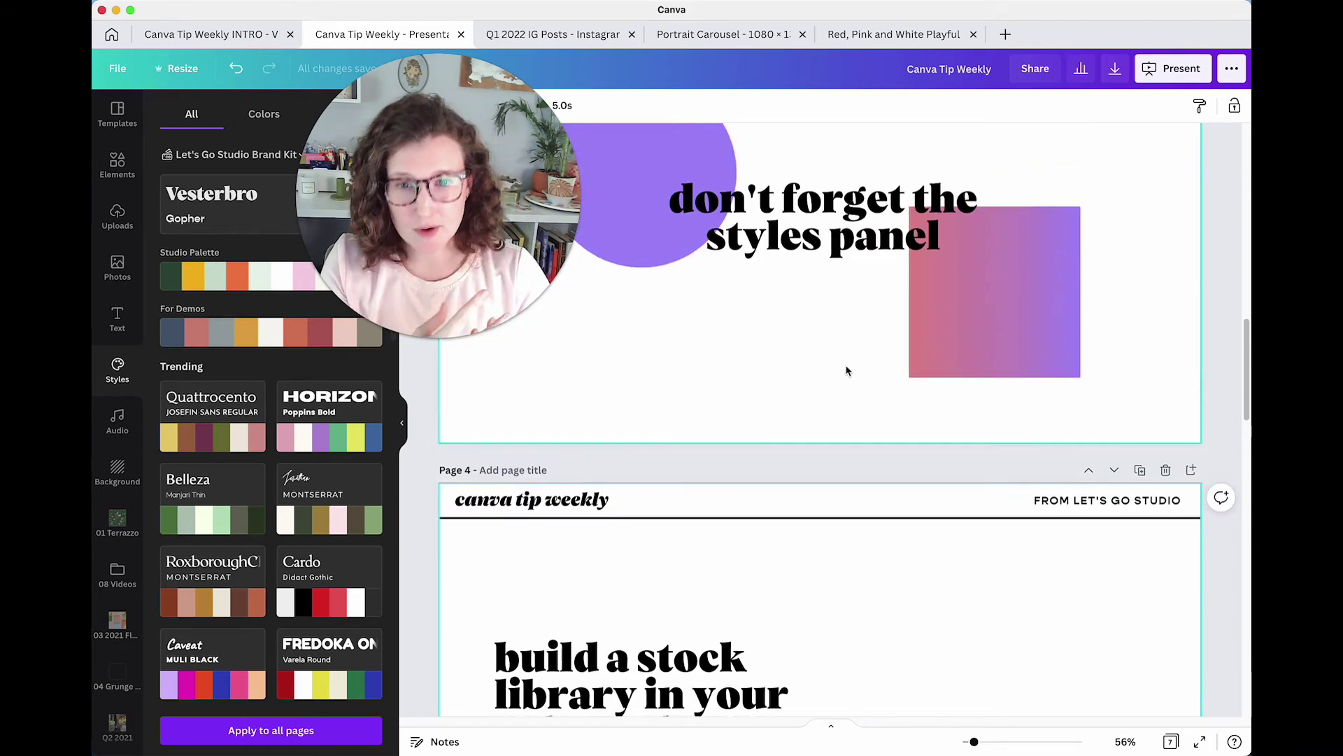
{"action": "left_click", "coordinate": [969, 385]}
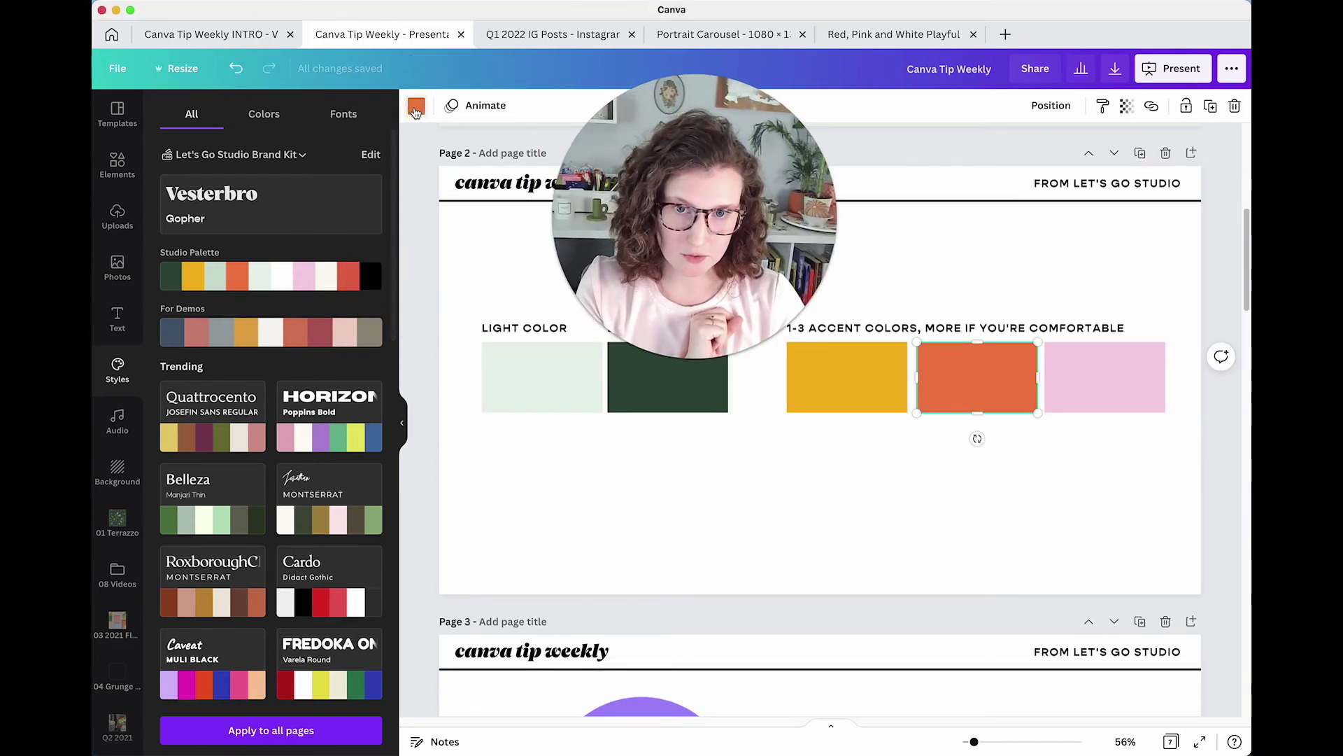
{"action": "left_click", "coordinate": [416, 109]}
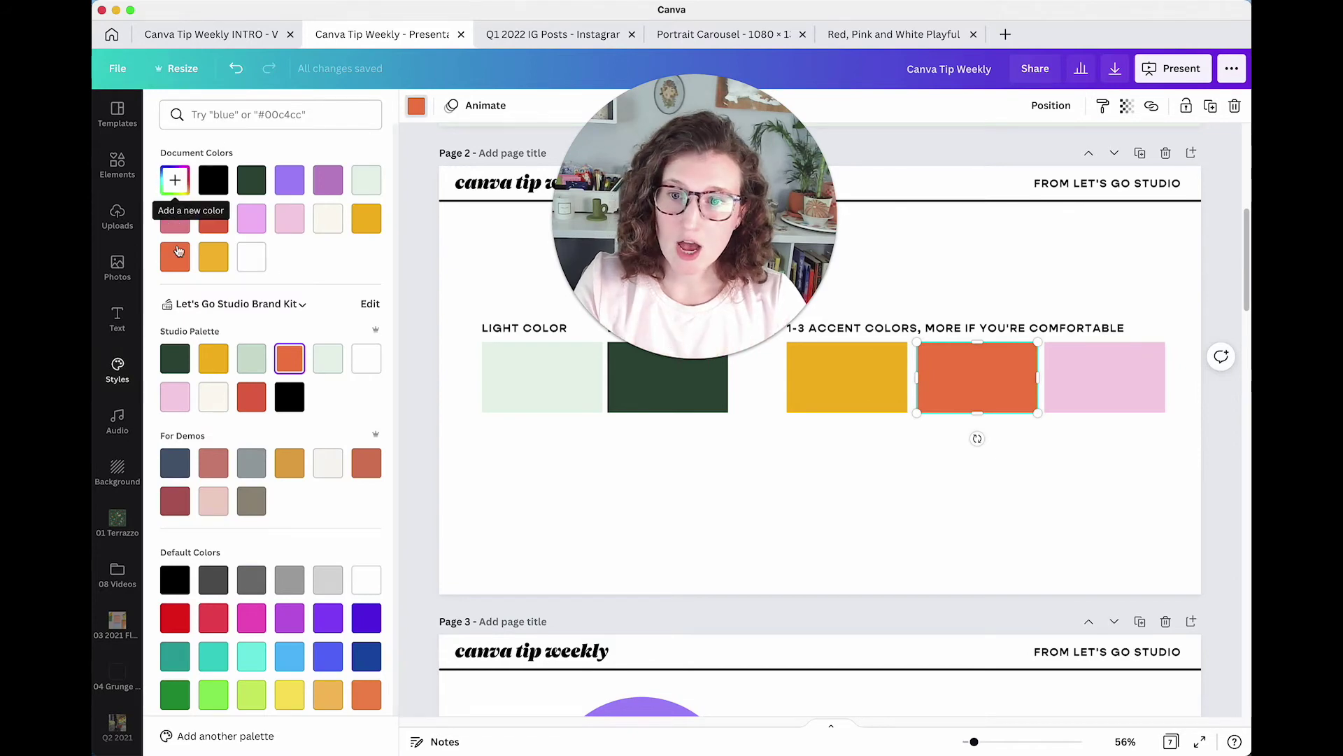
{"action": "left_click", "coordinate": [175, 179]}
{"action": "key", "text": "super+c"}
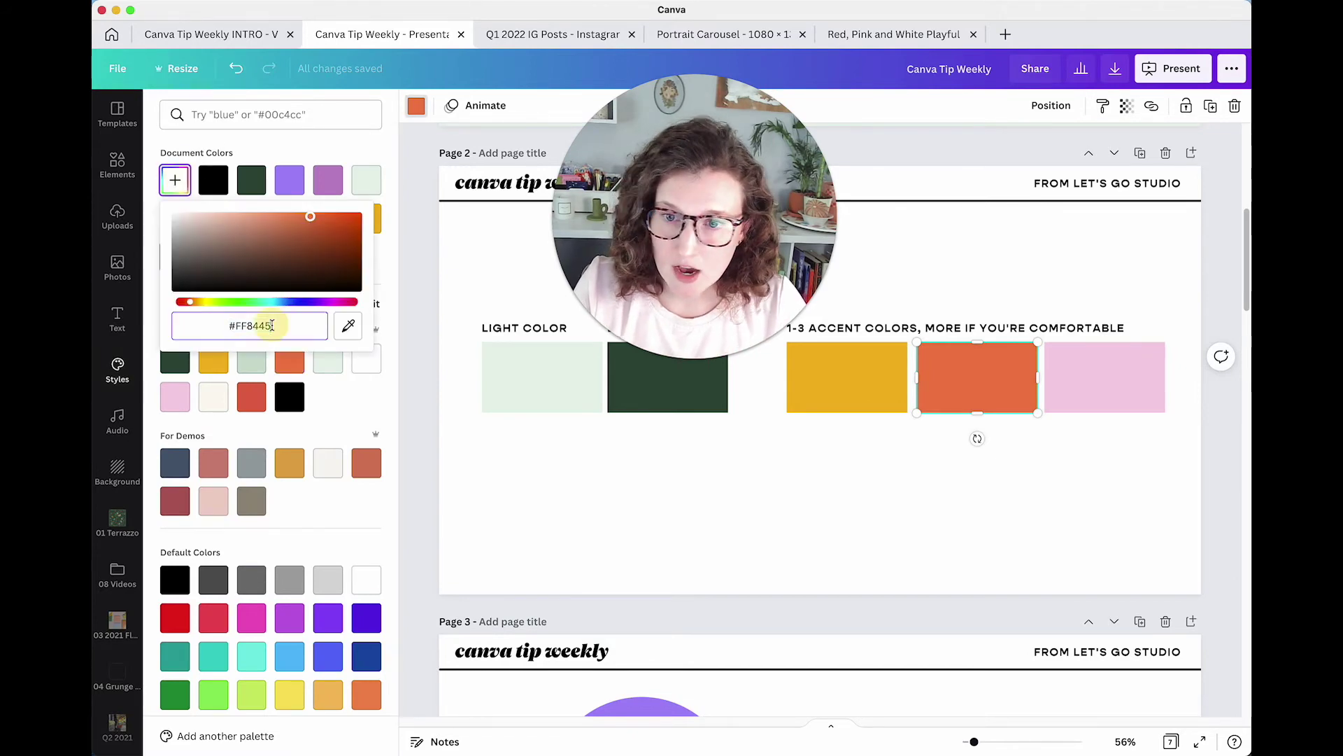
{"action": "left_click", "coordinate": [565, 515]}
{"action": "scroll", "coordinate": [564, 515], "scroll_direction": "down", "scroll_amount": 15}
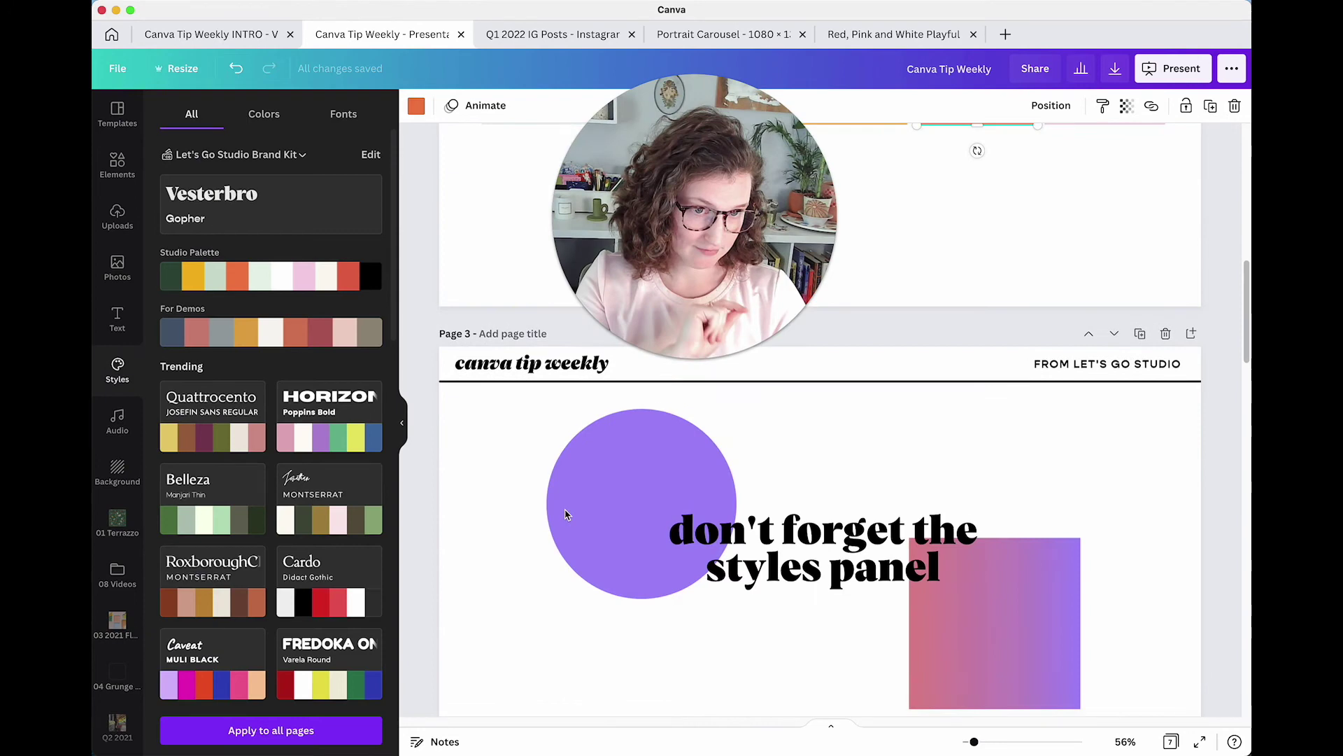
{"action": "scroll", "coordinate": [599, 504], "scroll_direction": "up", "scroll_amount": 2}
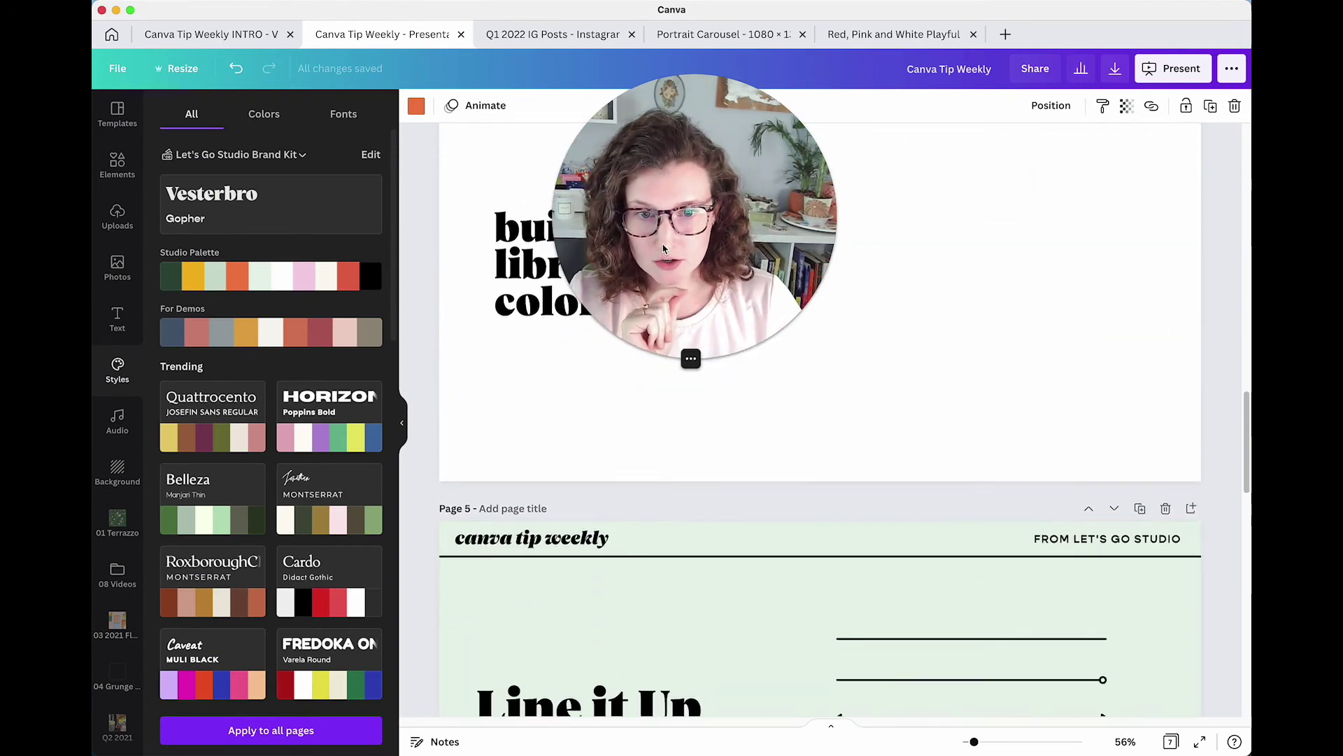
{"action": "left_click", "coordinate": [966, 375]}
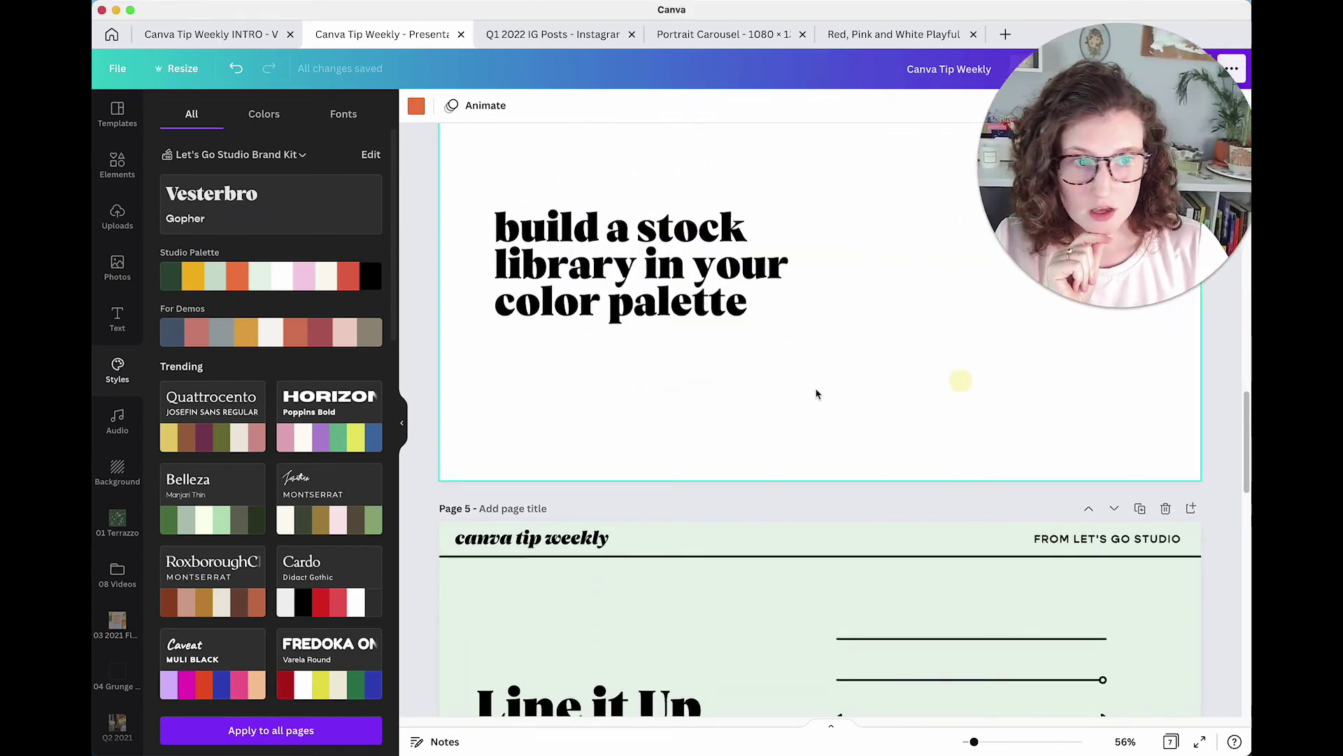
{"action": "scroll", "coordinate": [815, 389], "scroll_direction": "up", "scroll_amount": 1}
{"action": "left_click", "coordinate": [110, 264]}
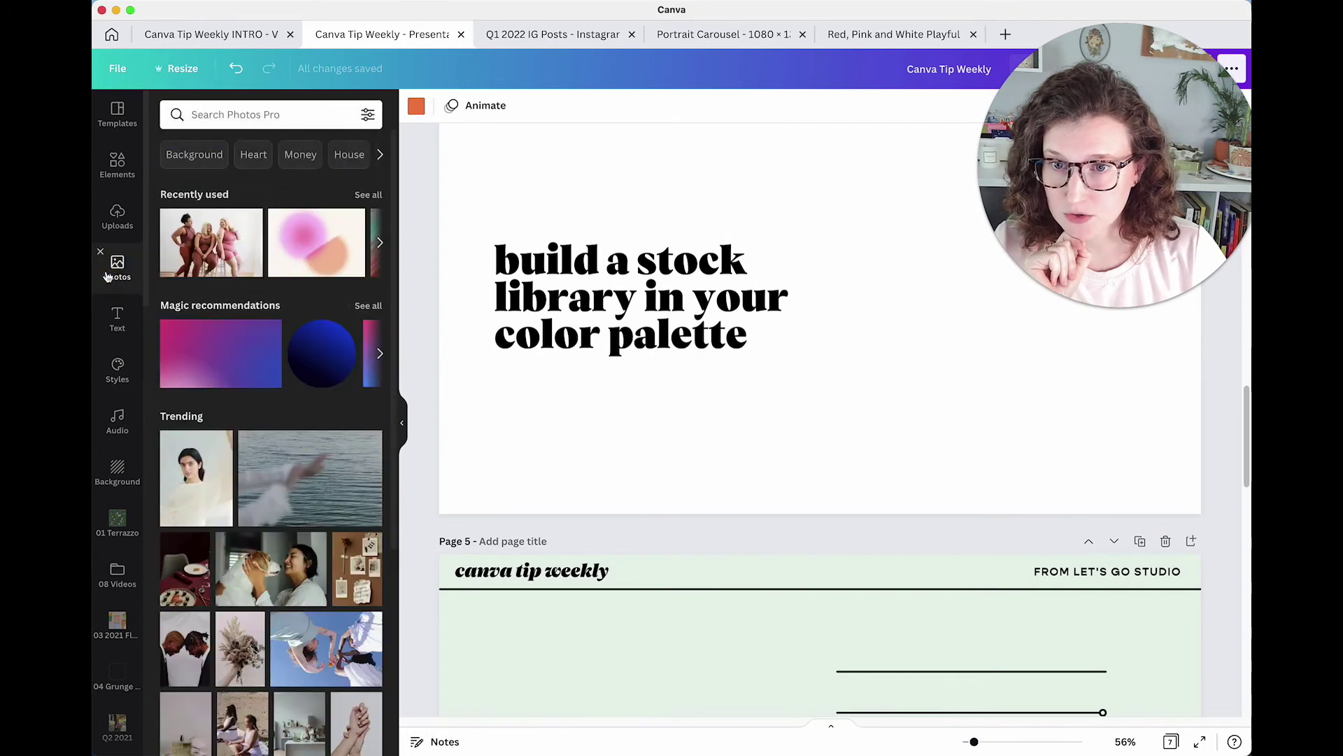
Filter the stock photo results to orange #FF8445, browse them, and begin a new photo search.
{"action": "left_click", "coordinate": [368, 115]}
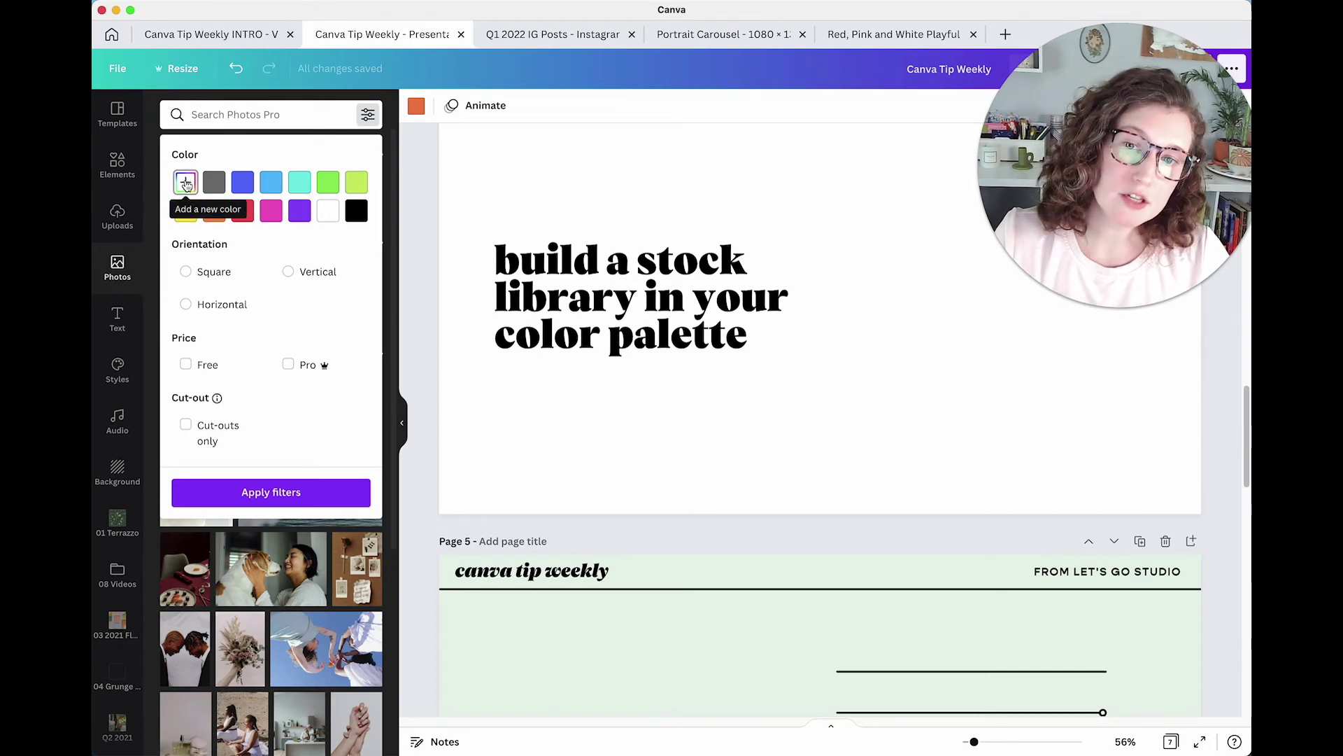
{"action": "left_click", "coordinate": [186, 184]}
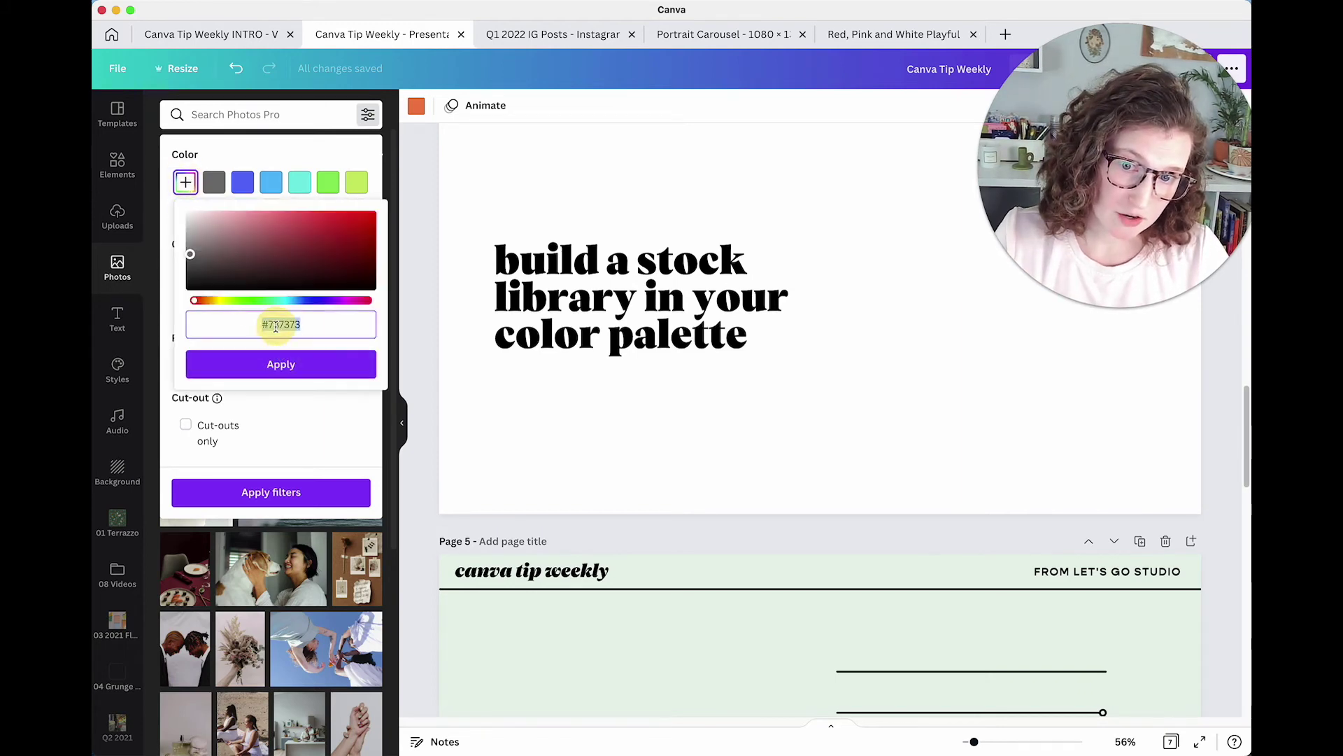
{"action": "key", "text": "super+v"}
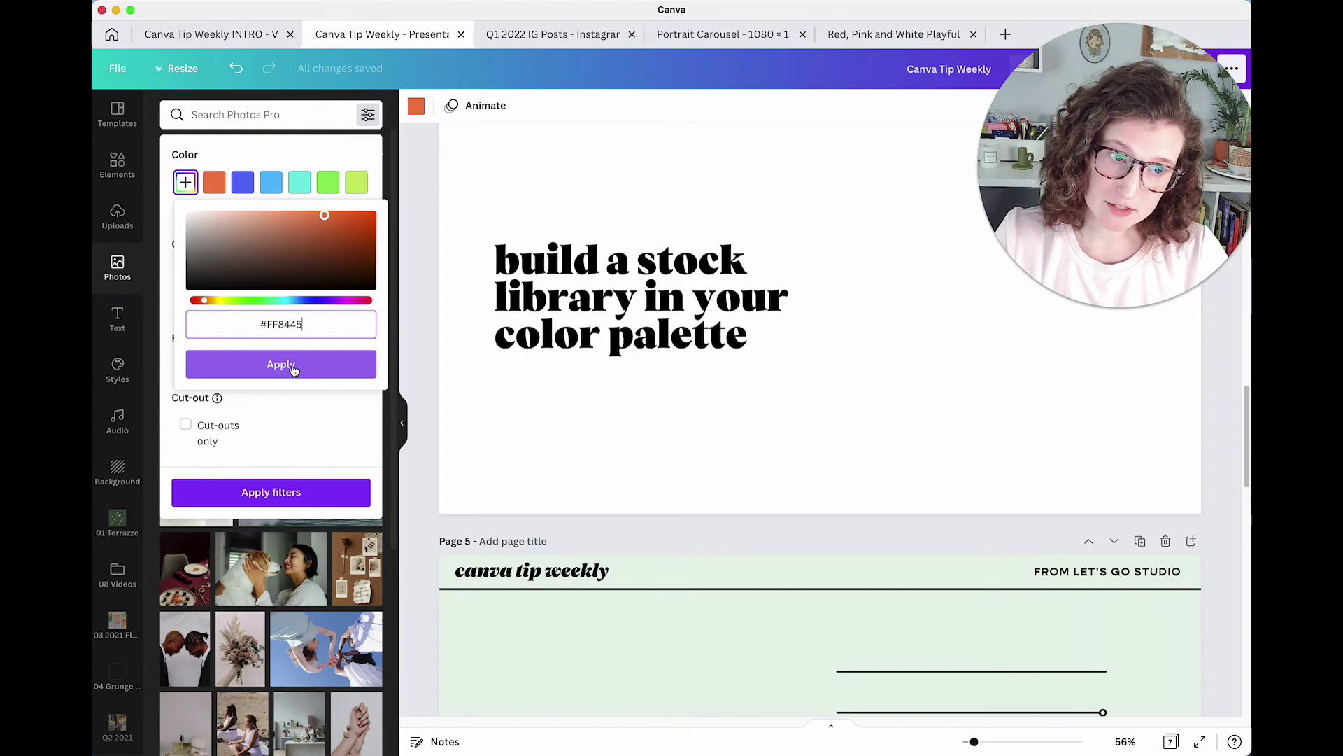
{"action": "left_click", "coordinate": [293, 370]}
{"action": "left_click", "coordinate": [501, 452]}
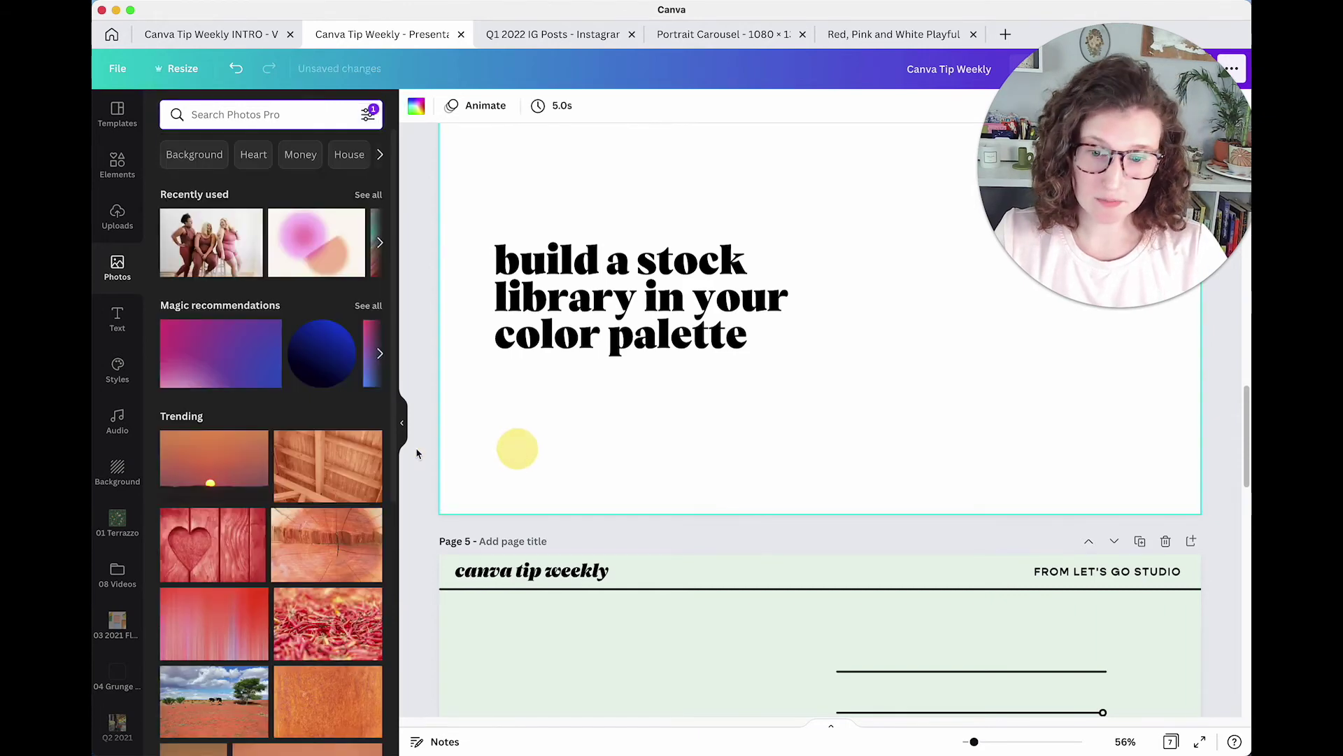
{"action": "scroll", "coordinate": [283, 449], "scroll_direction": "down", "scroll_amount": 10}
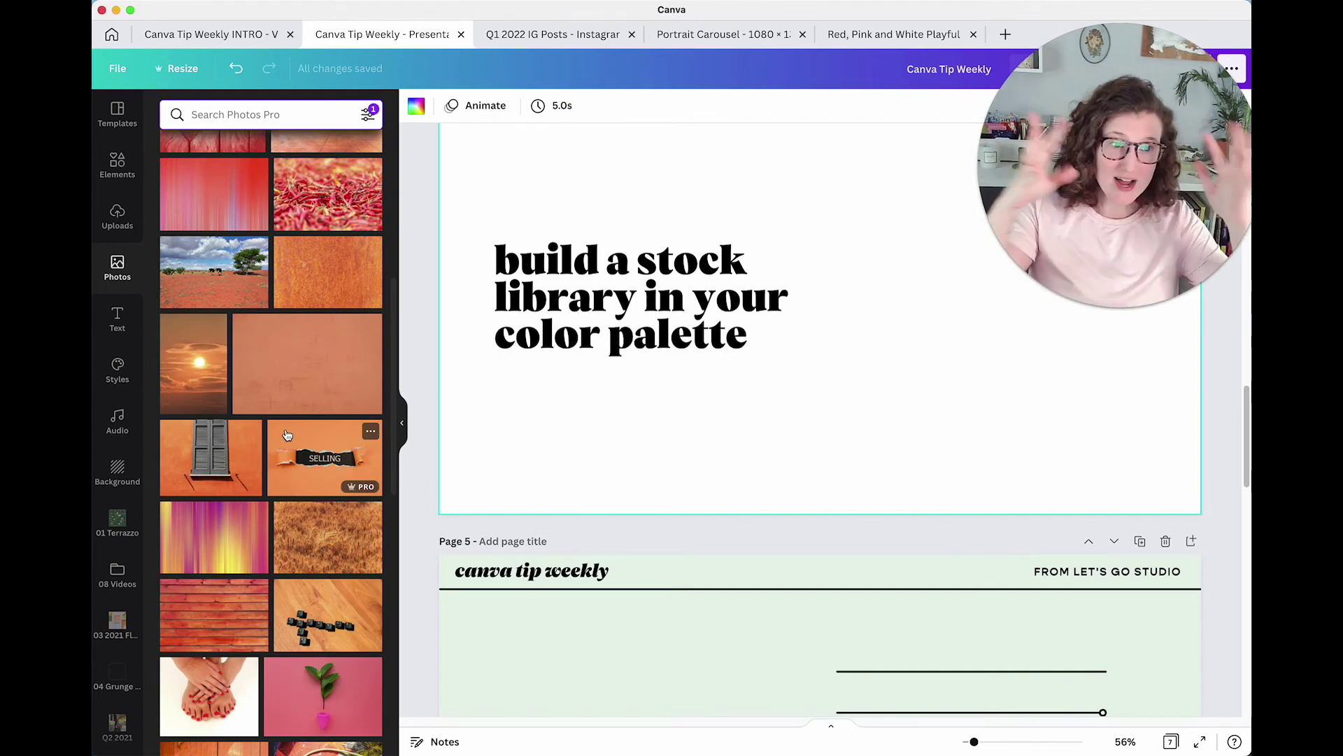
{"action": "scroll", "coordinate": [231, 399], "scroll_direction": "up", "scroll_amount": 10}
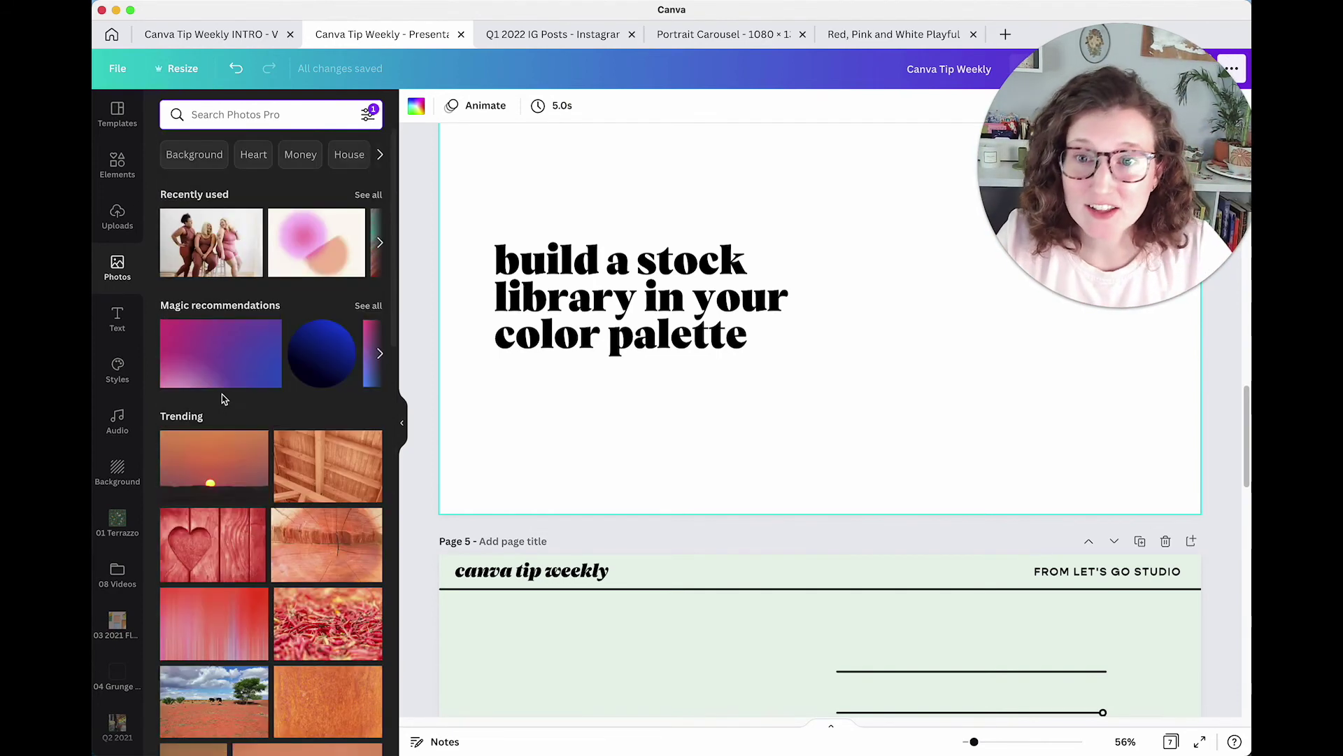
{"action": "left_click", "coordinate": [203, 116]}
Search photos for 'desk' and add the notebook-and-glasses desk photo to the slide.
{"action": "type", "text": "desk"}
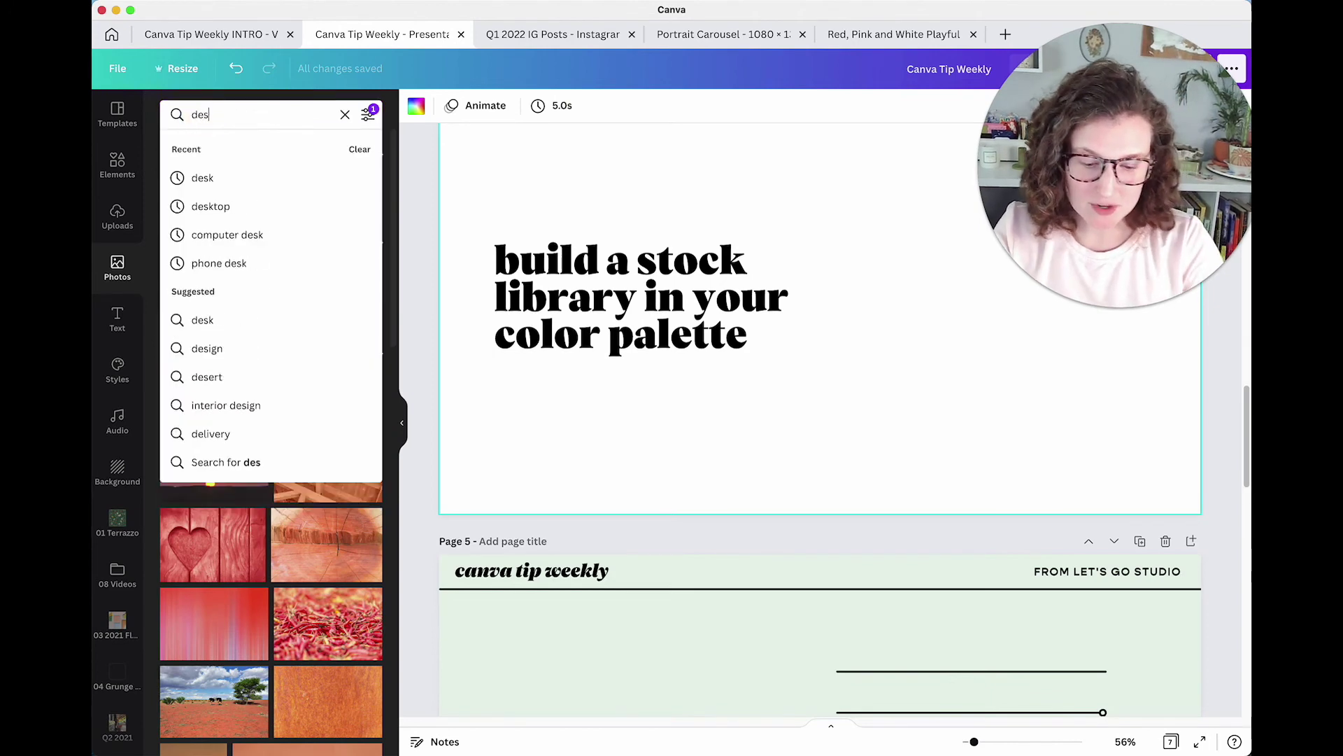
{"action": "key", "text": "Return"}
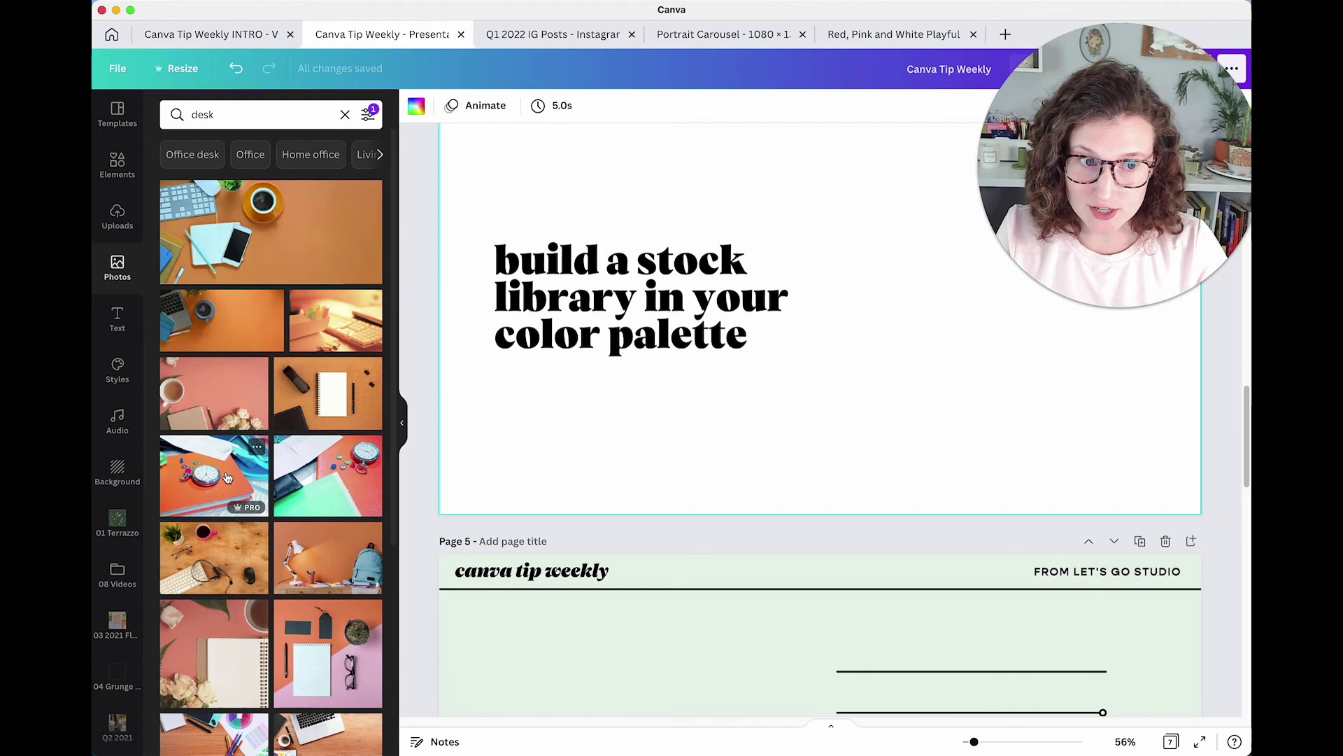
{"action": "scroll", "coordinate": [228, 478], "scroll_direction": "down", "scroll_amount": 2}
{"action": "scroll", "coordinate": [273, 537], "scroll_direction": "down", "scroll_amount": 1}
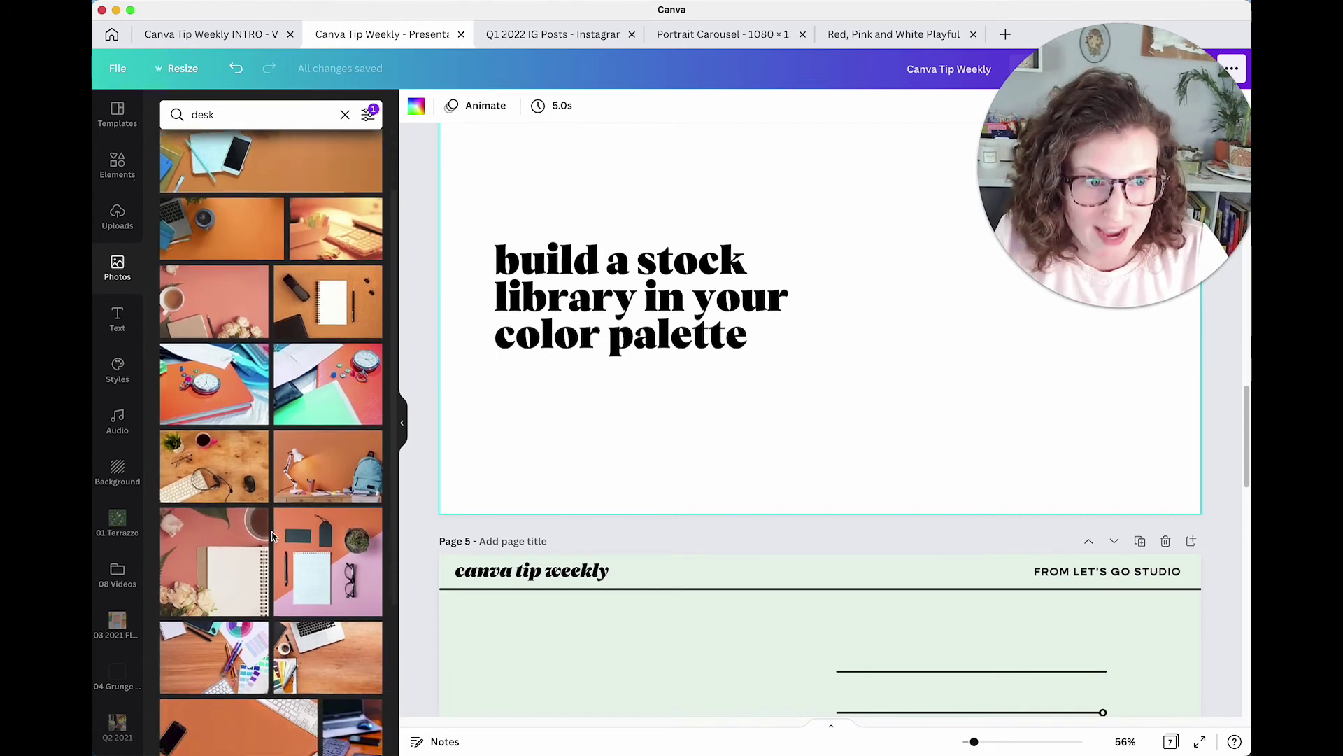
{"action": "scroll", "coordinate": [273, 536], "scroll_direction": "down", "scroll_amount": 2}
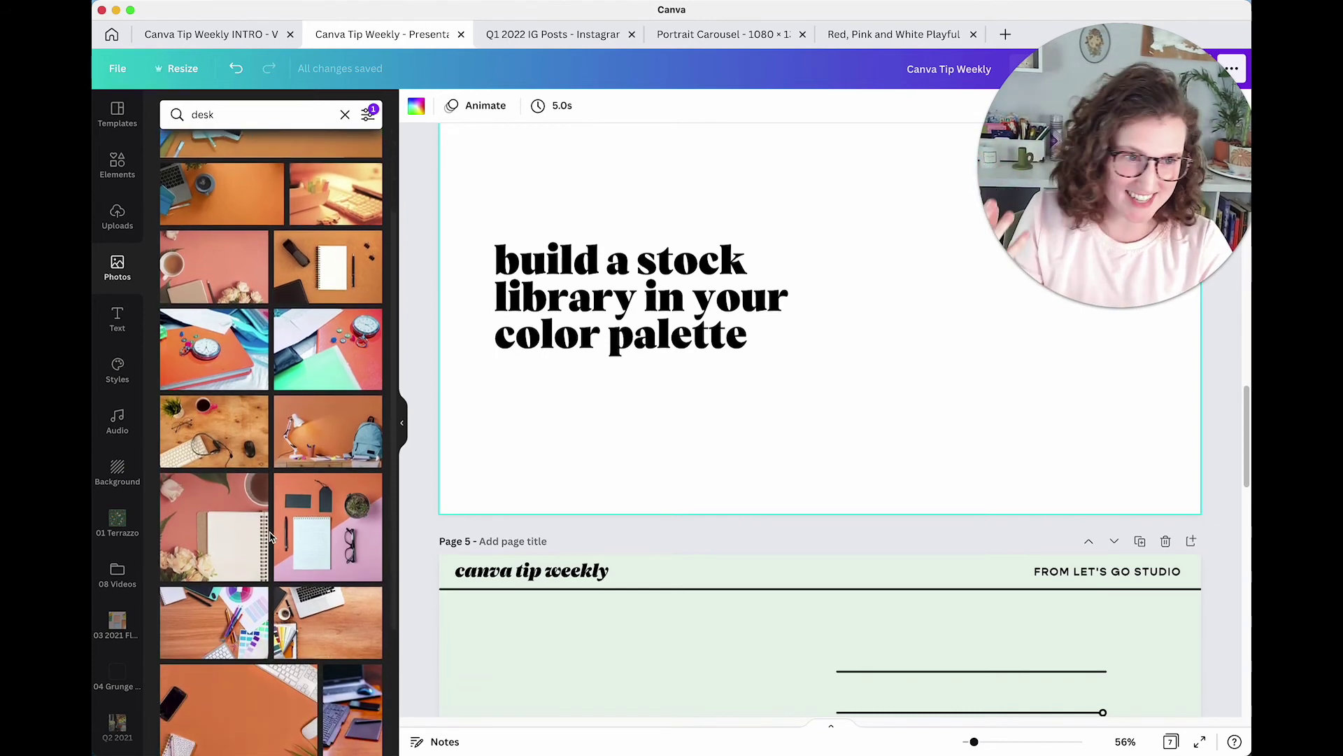
{"action": "left_click", "coordinate": [301, 512]}
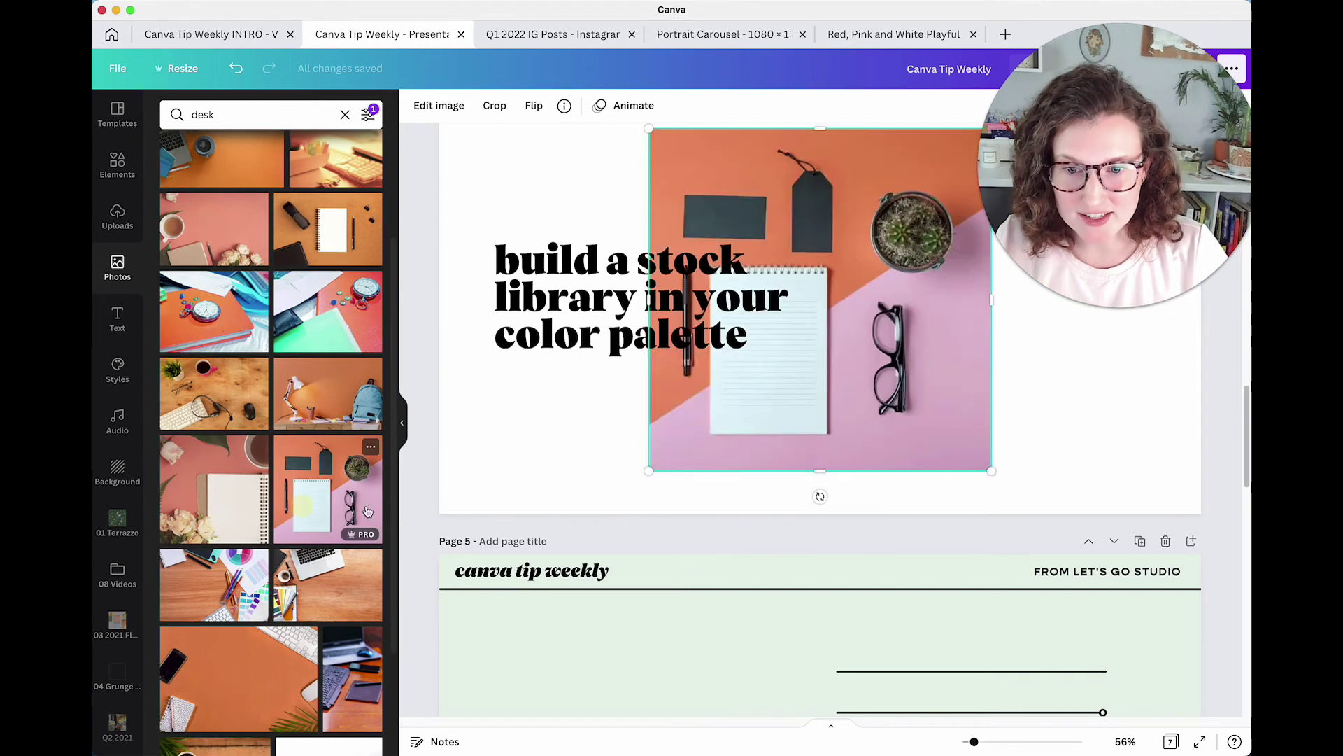
Crop the desk photo's right and top edges and snap it to the centre guide.
{"action": "left_click_drag", "start_coordinate": [842, 379], "coordinate": [864, 408]}
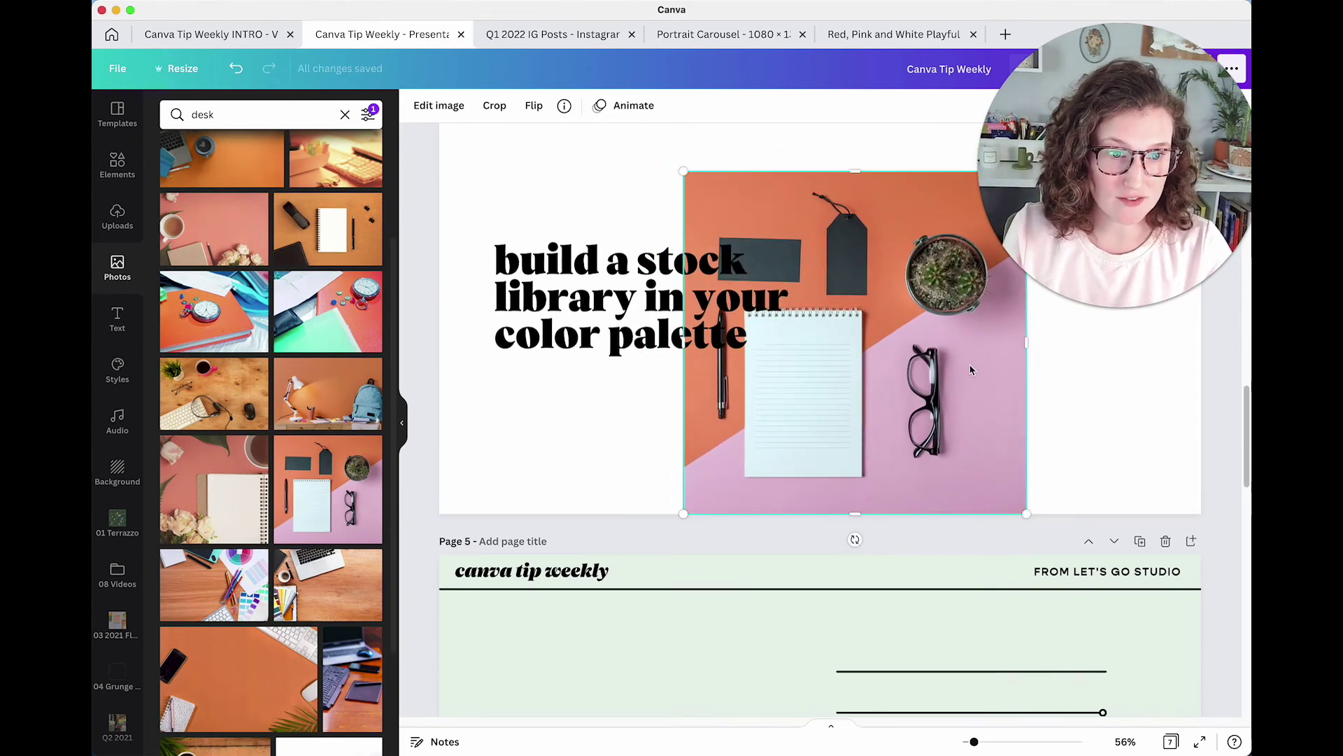
{"action": "left_click_drag", "start_coordinate": [1029, 342], "coordinate": [930, 343]}
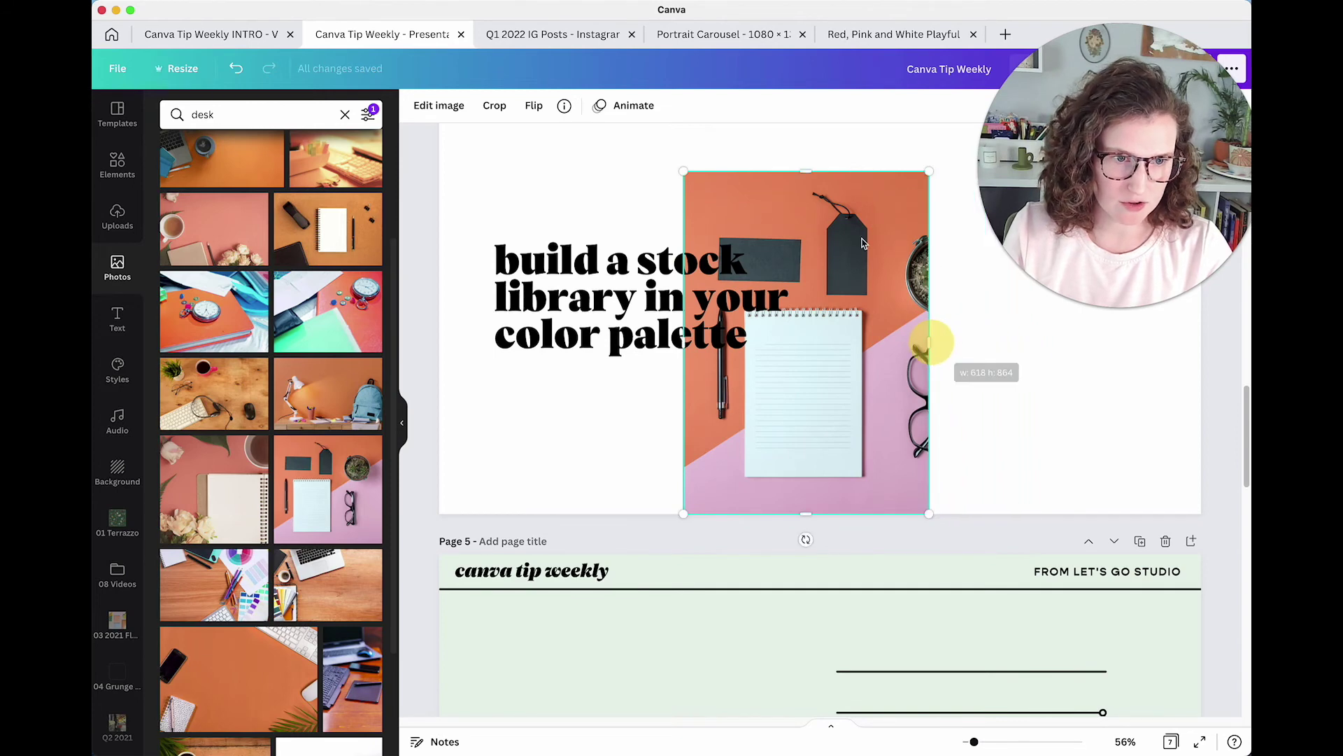
{"action": "left_click_drag", "start_coordinate": [802, 175], "coordinate": [806, 275]}
{"action": "left_click", "coordinate": [864, 188]}
{"action": "left_click_drag", "start_coordinate": [874, 432], "coordinate": [889, 416]}
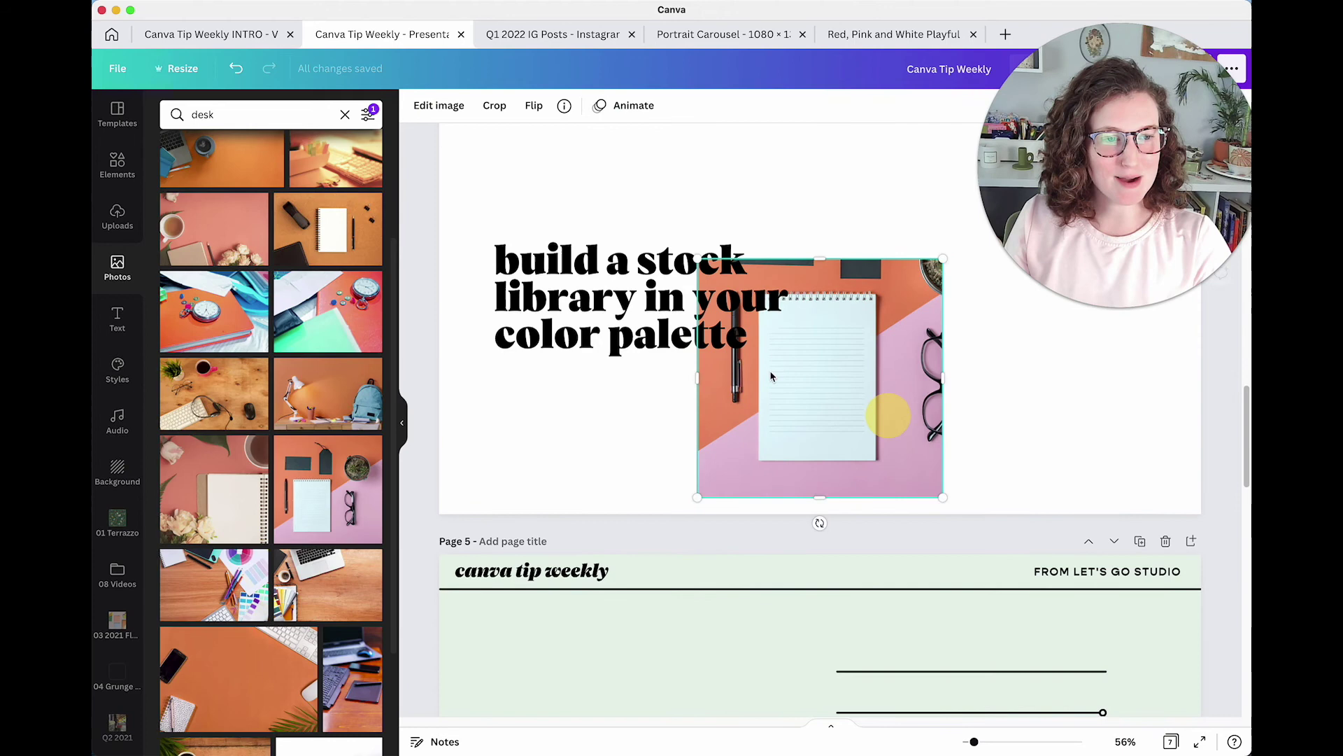
{"action": "left_click", "coordinate": [368, 448]}
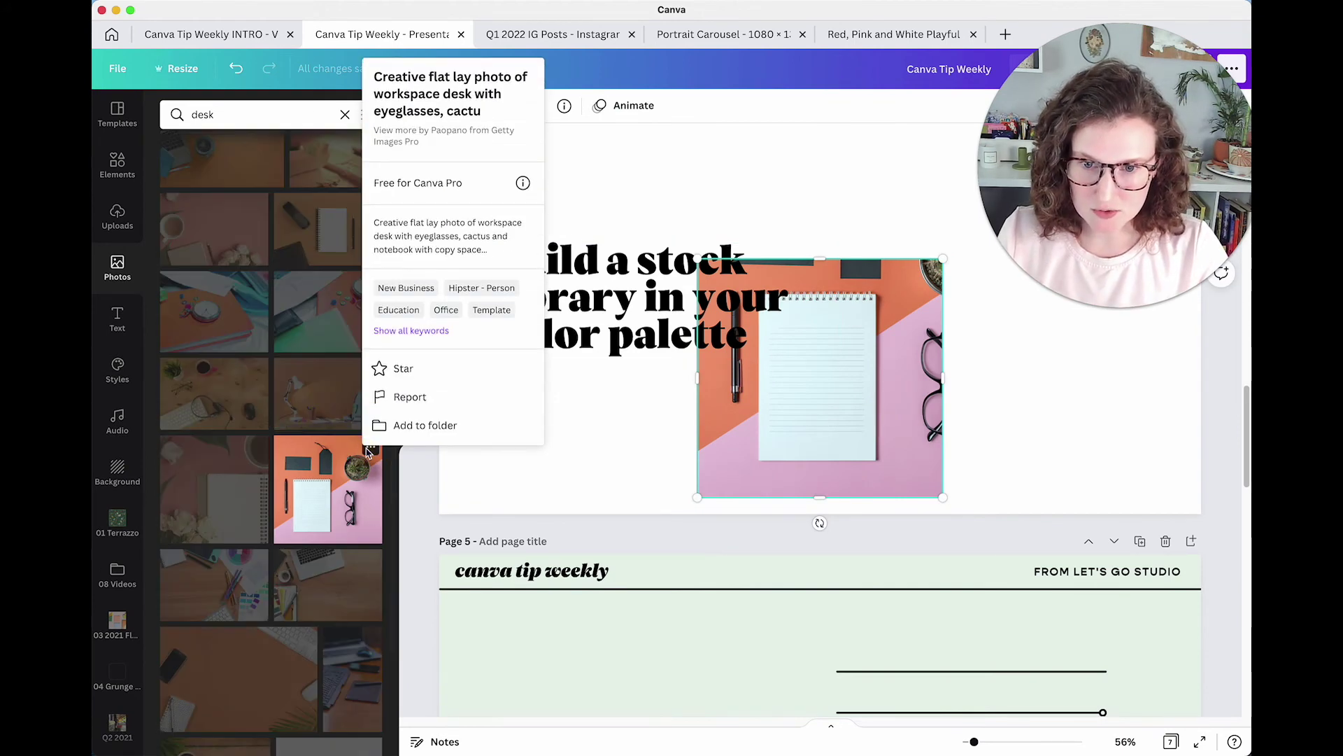
Star the desk photo and move it into Let's Go Brand > 06 Approved Stock.
{"action": "left_click", "coordinate": [420, 369]}
{"action": "left_click", "coordinate": [410, 426]}
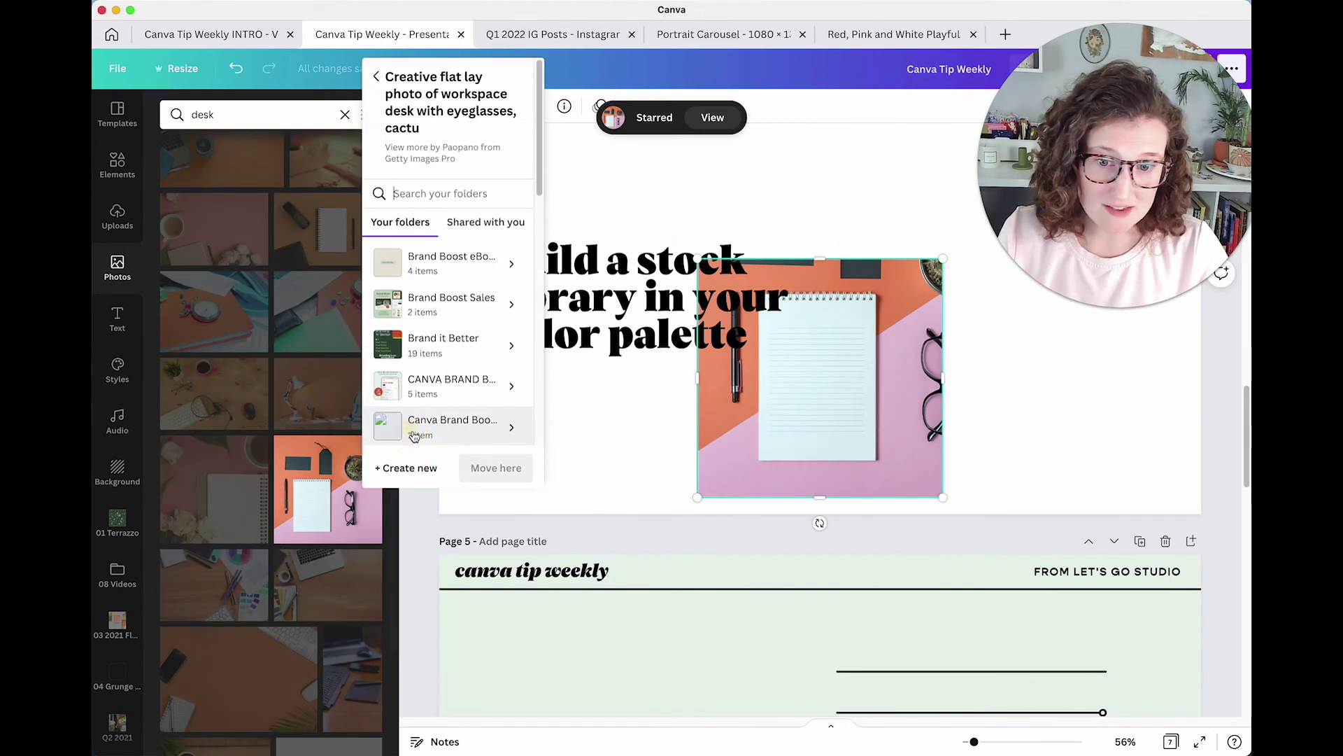
{"action": "scroll", "coordinate": [456, 349], "scroll_direction": "down", "scroll_amount": 5}
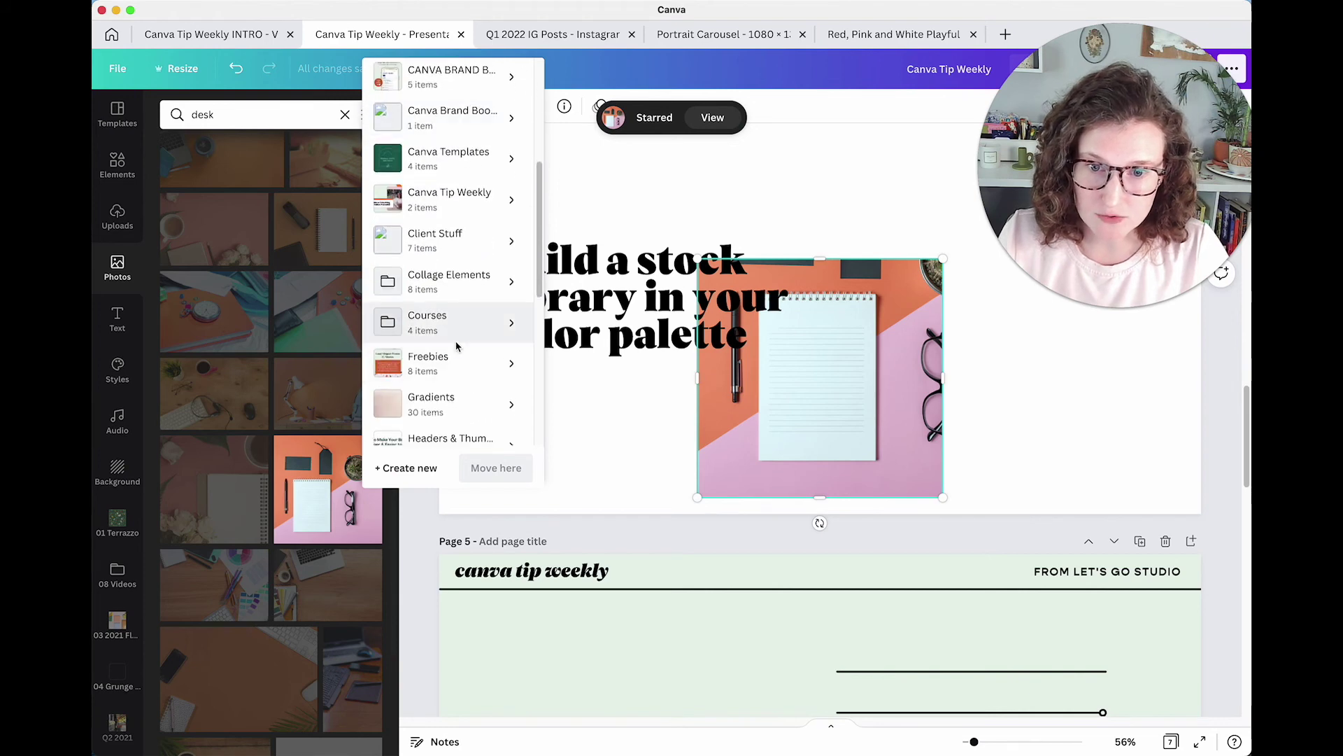
{"action": "scroll", "coordinate": [453, 339], "scroll_direction": "down", "scroll_amount": 3}
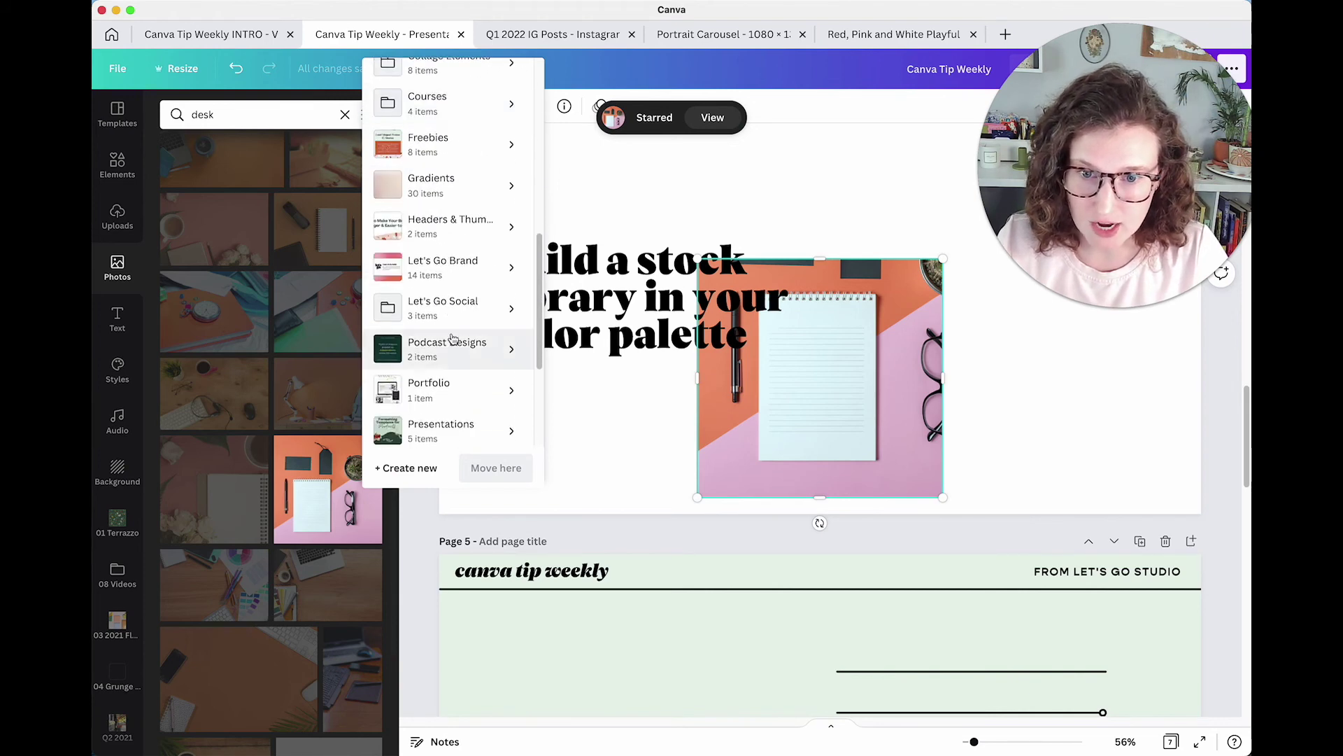
{"action": "left_click", "coordinate": [512, 265]}
{"action": "scroll", "coordinate": [452, 326], "scroll_direction": "down", "scroll_amount": 5}
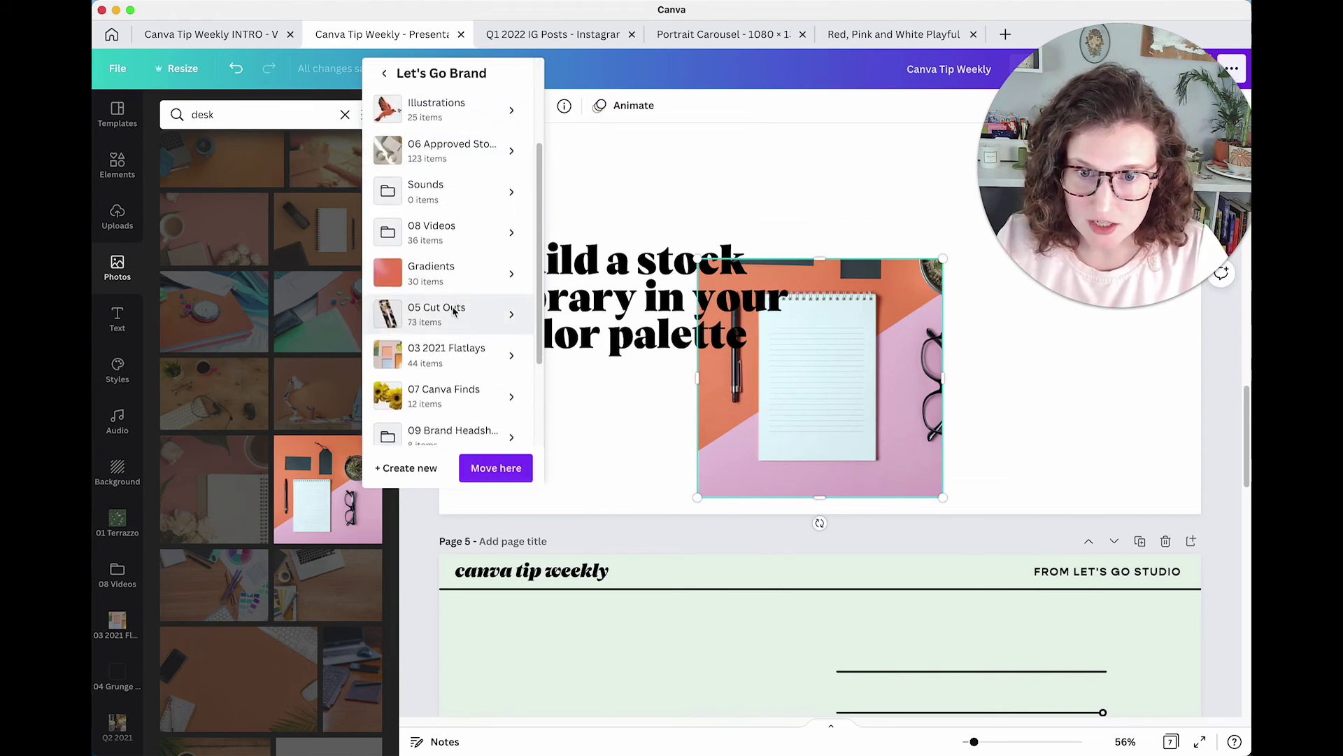
{"action": "scroll", "coordinate": [456, 235], "scroll_direction": "up", "scroll_amount": 5}
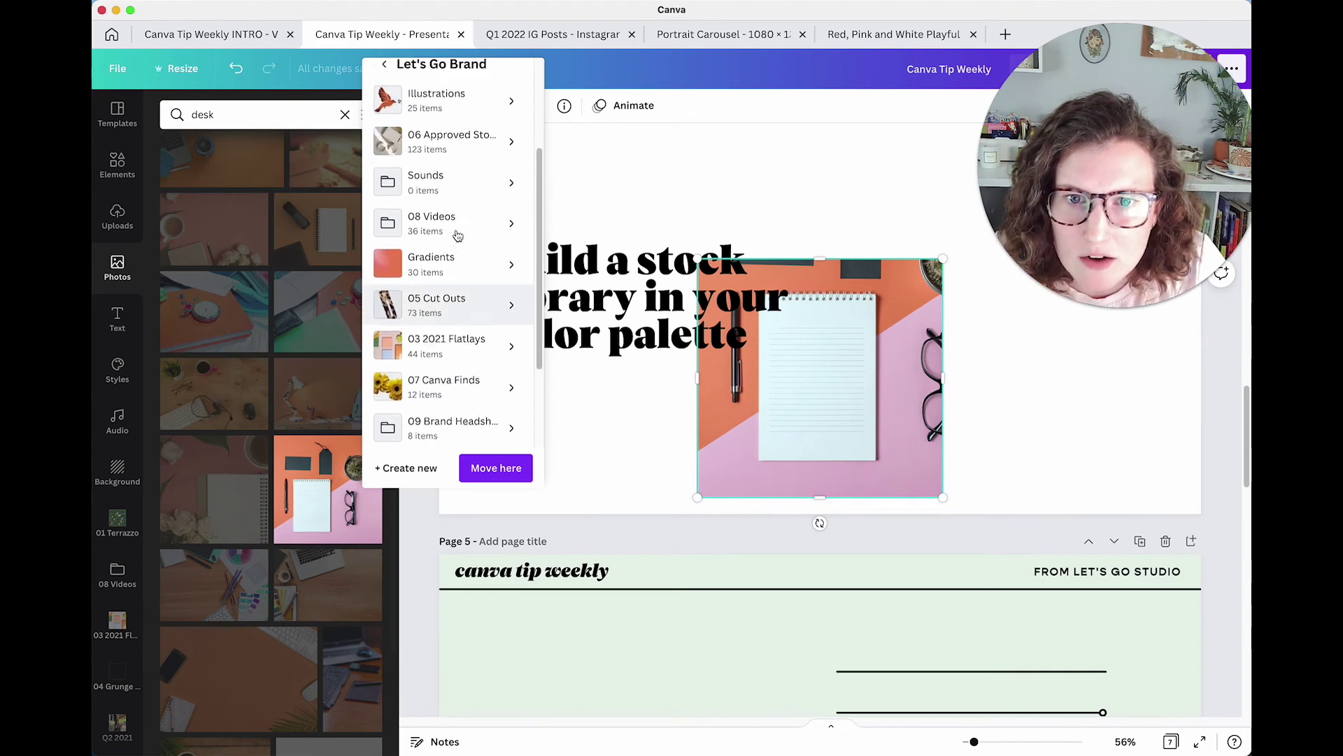
{"action": "left_click", "coordinate": [455, 158]}
{"action": "left_click", "coordinate": [529, 470]}
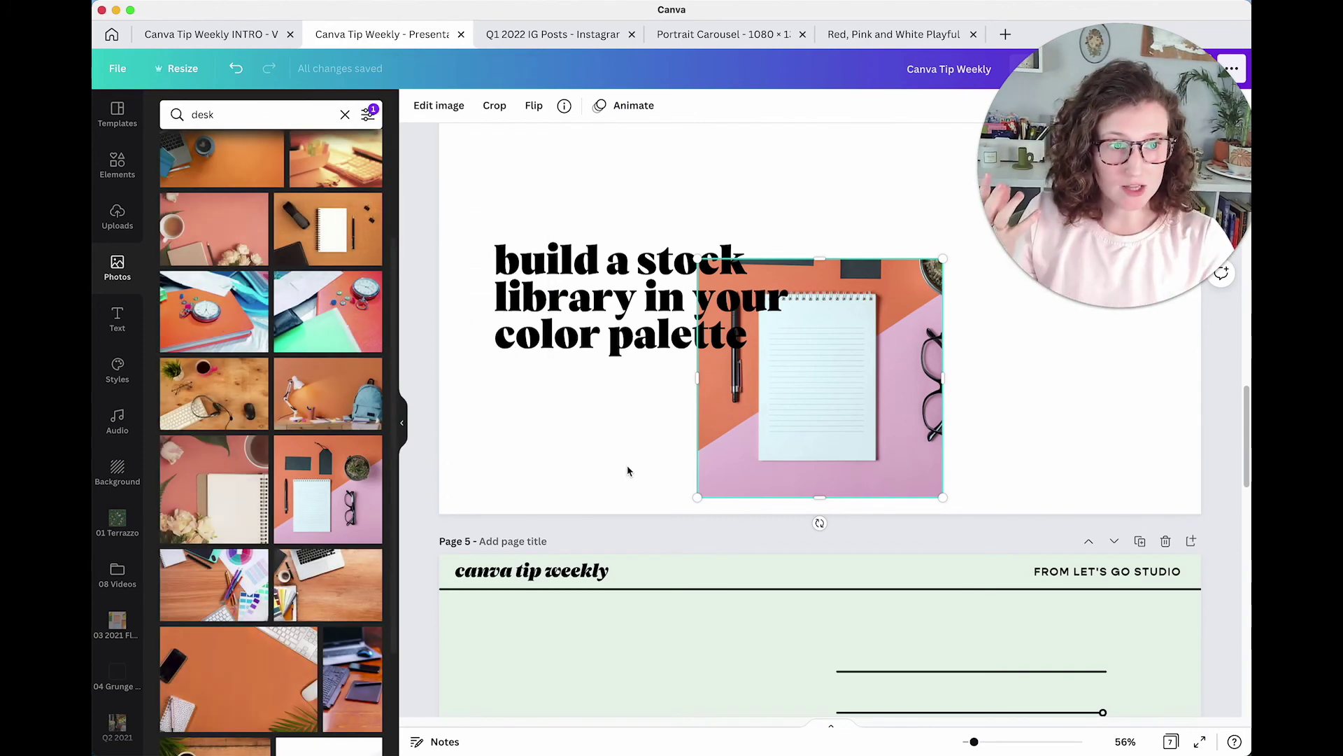
{"action": "left_click", "coordinate": [628, 471]}
Move the stock-library title up-left and shift the desk photo up and right.
{"action": "left_click", "coordinate": [609, 338]}
{"action": "left_click_drag", "start_coordinate": [609, 339], "coordinate": [597, 299]}
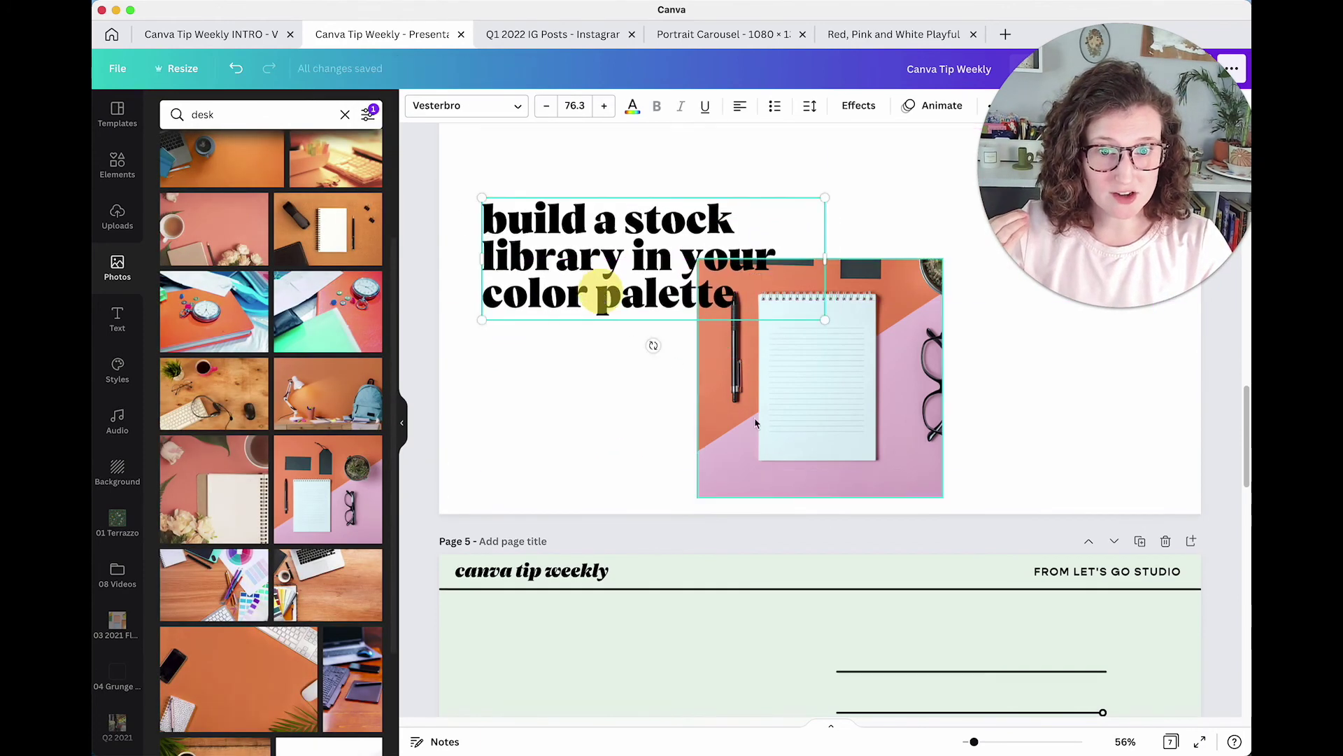
{"action": "left_click_drag", "start_coordinate": [756, 424], "coordinate": [845, 387]}
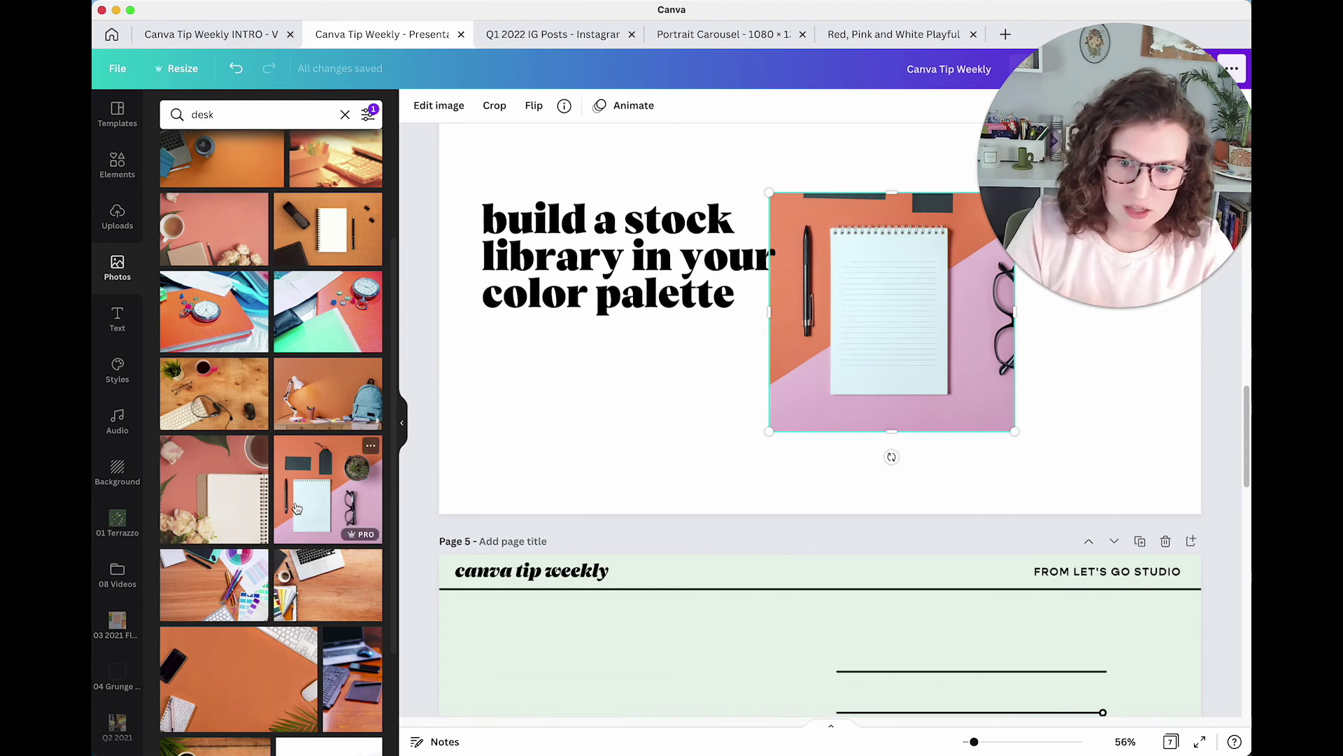
{"action": "scroll", "coordinate": [296, 508], "scroll_direction": "down", "scroll_amount": 5}
{"action": "left_click", "coordinate": [542, 435]}
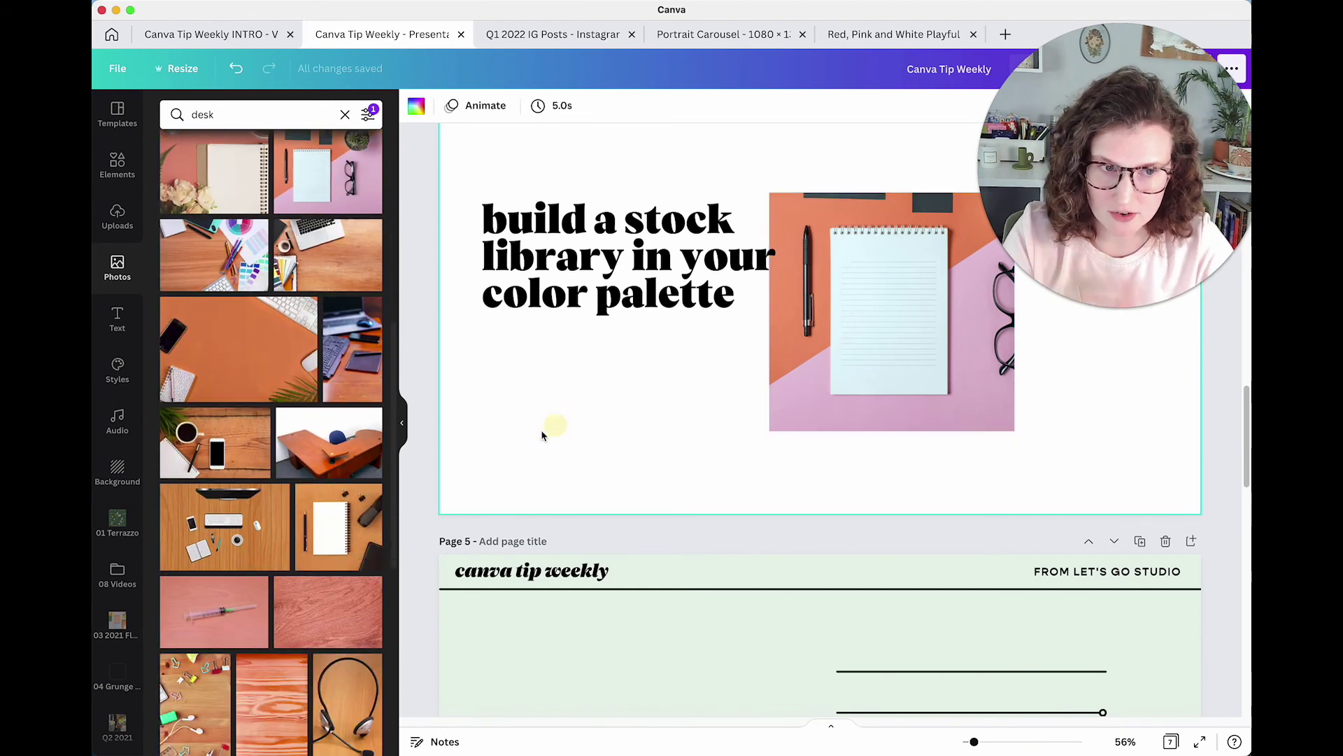
{"action": "scroll", "coordinate": [543, 435], "scroll_direction": "up", "scroll_amount": 3}
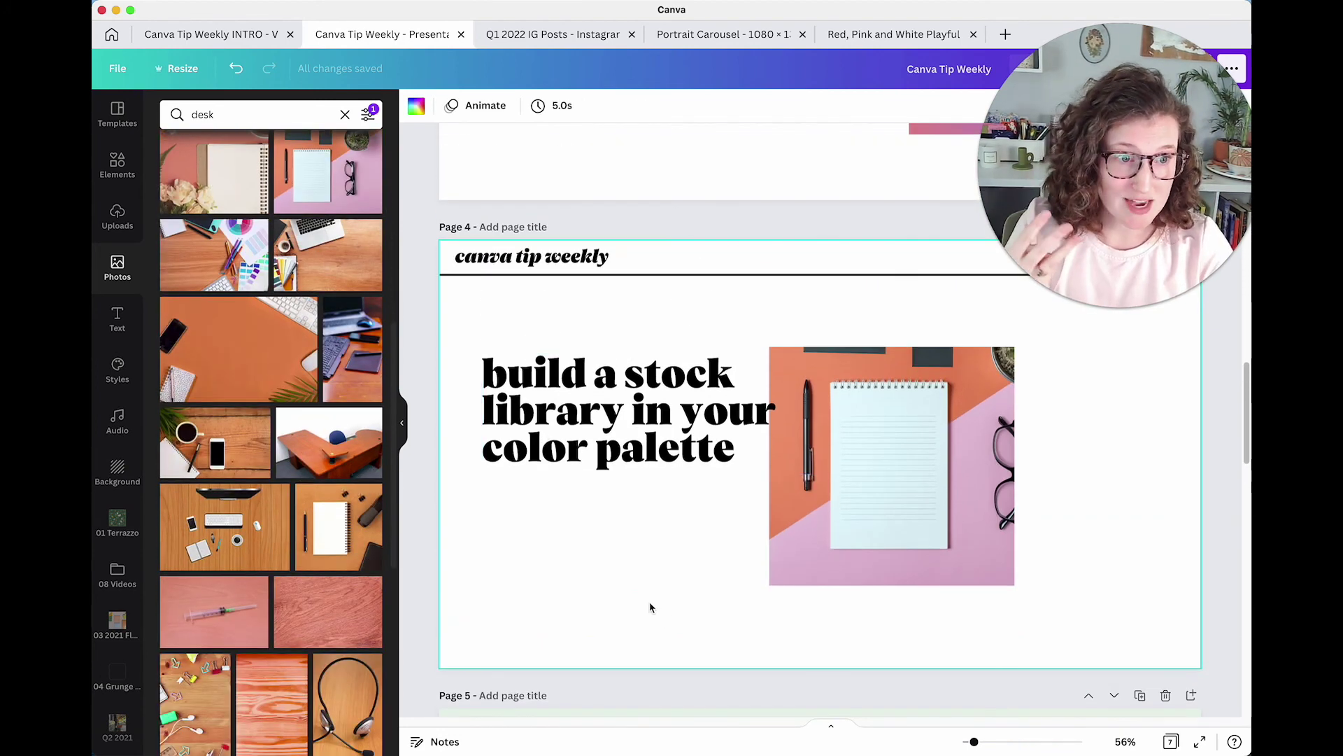
Push the notebook desk photo further right so it no longer overlaps the title.
{"action": "left_click", "coordinate": [639, 390]}
{"action": "left_click", "coordinate": [639, 545]}
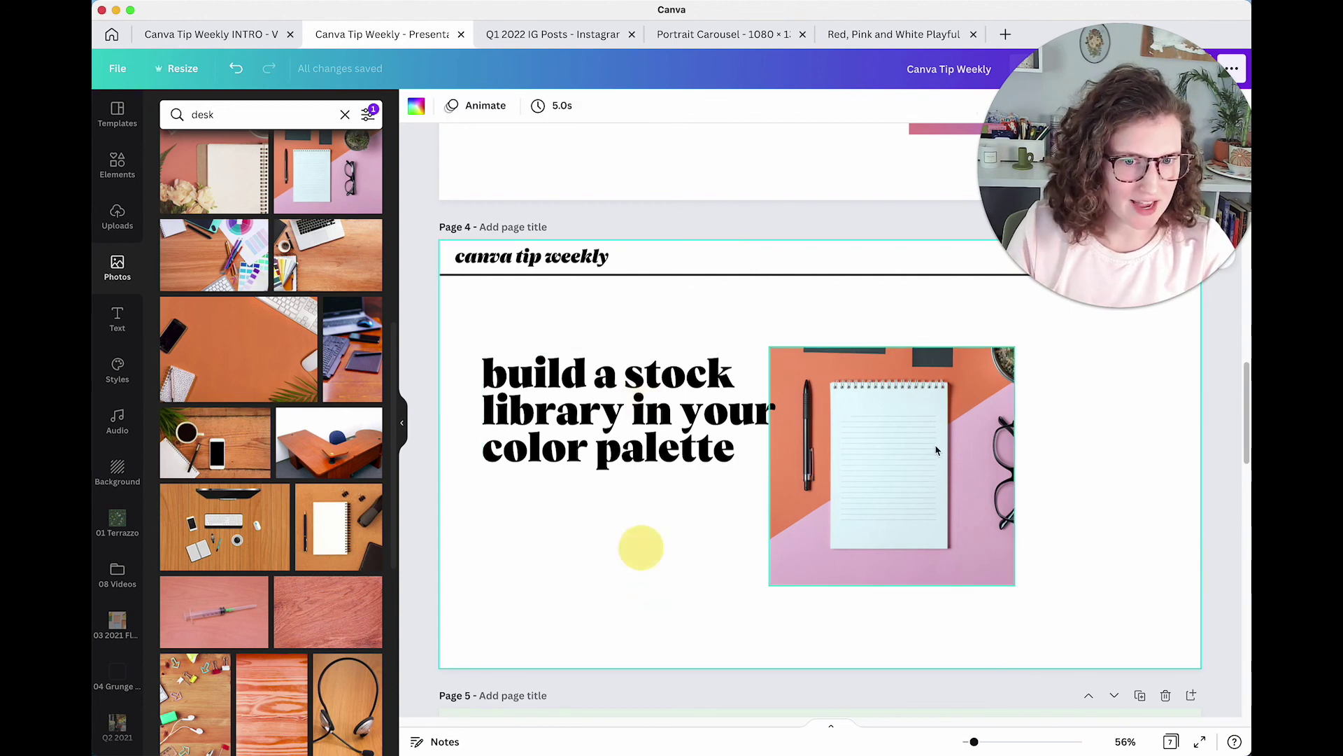
{"action": "left_click_drag", "start_coordinate": [931, 443], "coordinate": [991, 429]}
{"action": "left_click", "coordinate": [737, 545]}
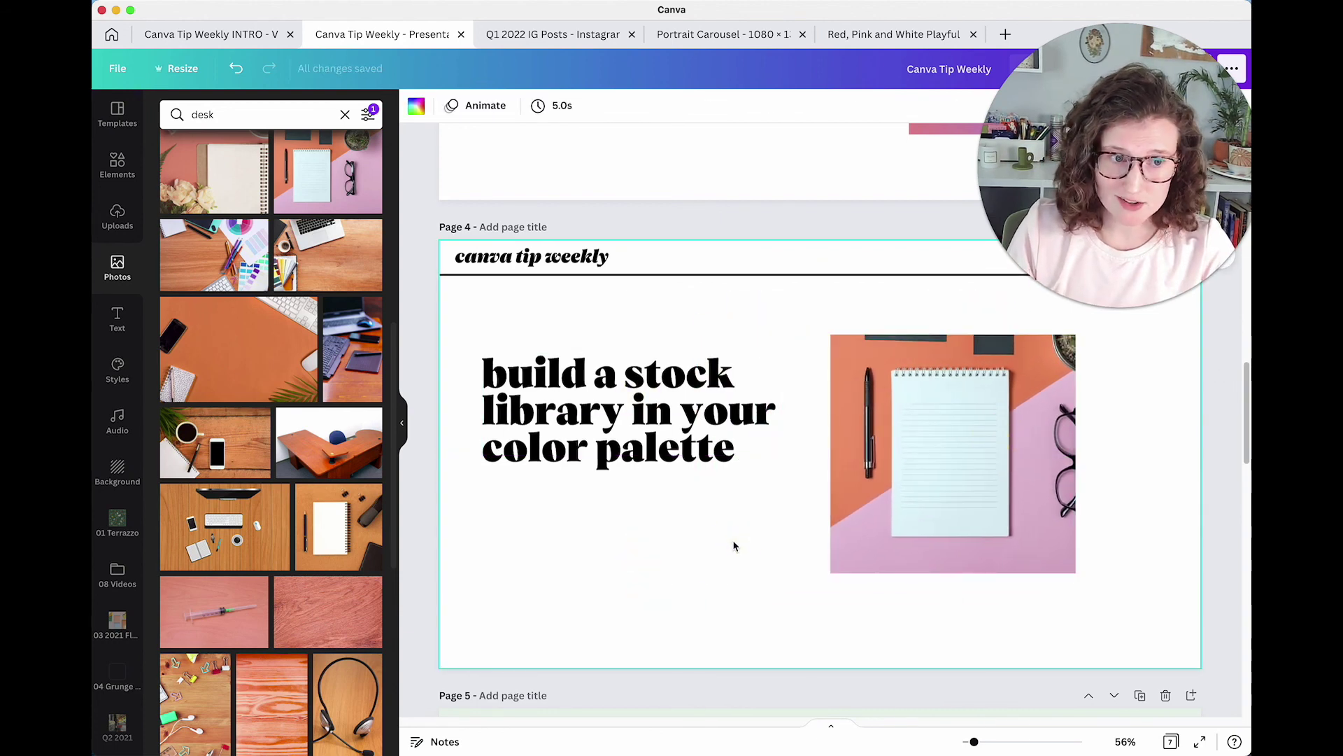
{"action": "scroll", "coordinate": [734, 545], "scroll_direction": "up", "scroll_amount": 5}
{"action": "left_click_drag", "start_coordinate": [1133, 173], "coordinate": [354, 234]}
Scroll back up to page 2 showing the light, dark and accent colour swatches.
{"action": "scroll", "coordinate": [757, 290], "scroll_direction": "up", "scroll_amount": 1}
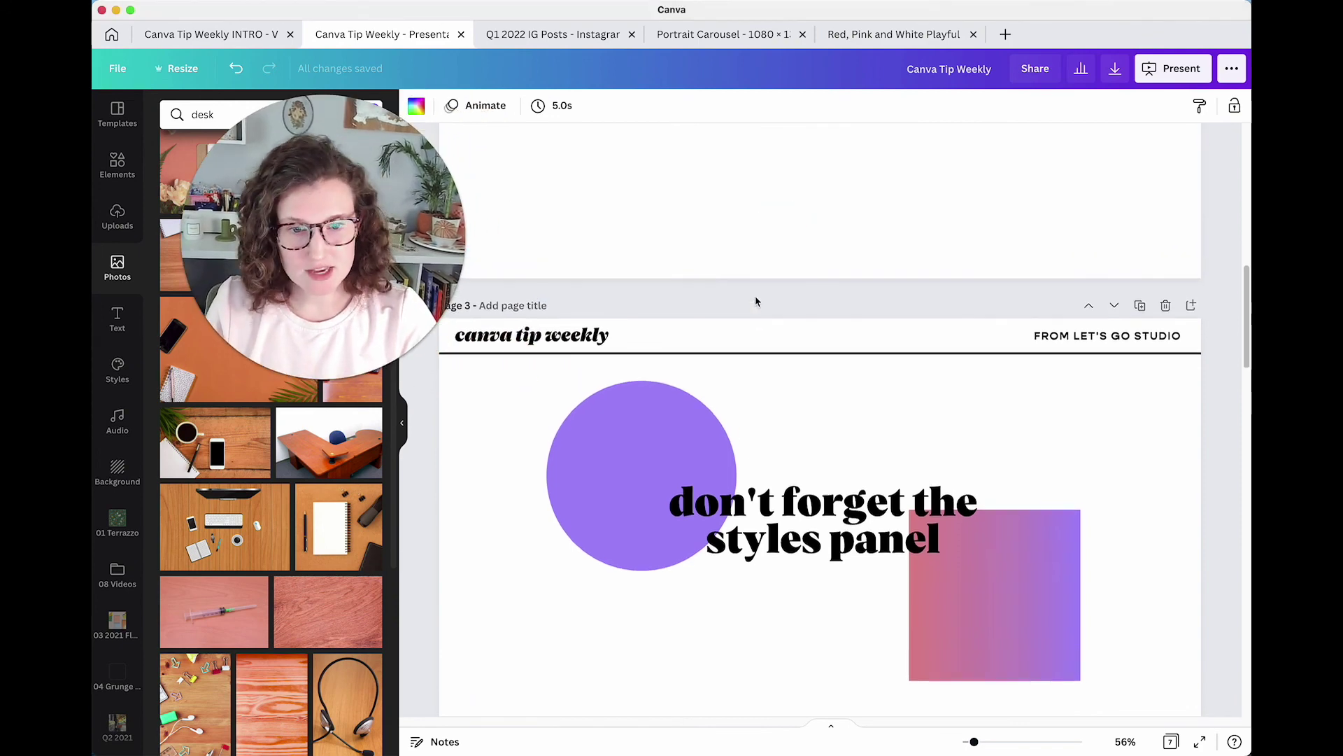
{"action": "scroll", "coordinate": [755, 301], "scroll_direction": "up", "scroll_amount": 6}
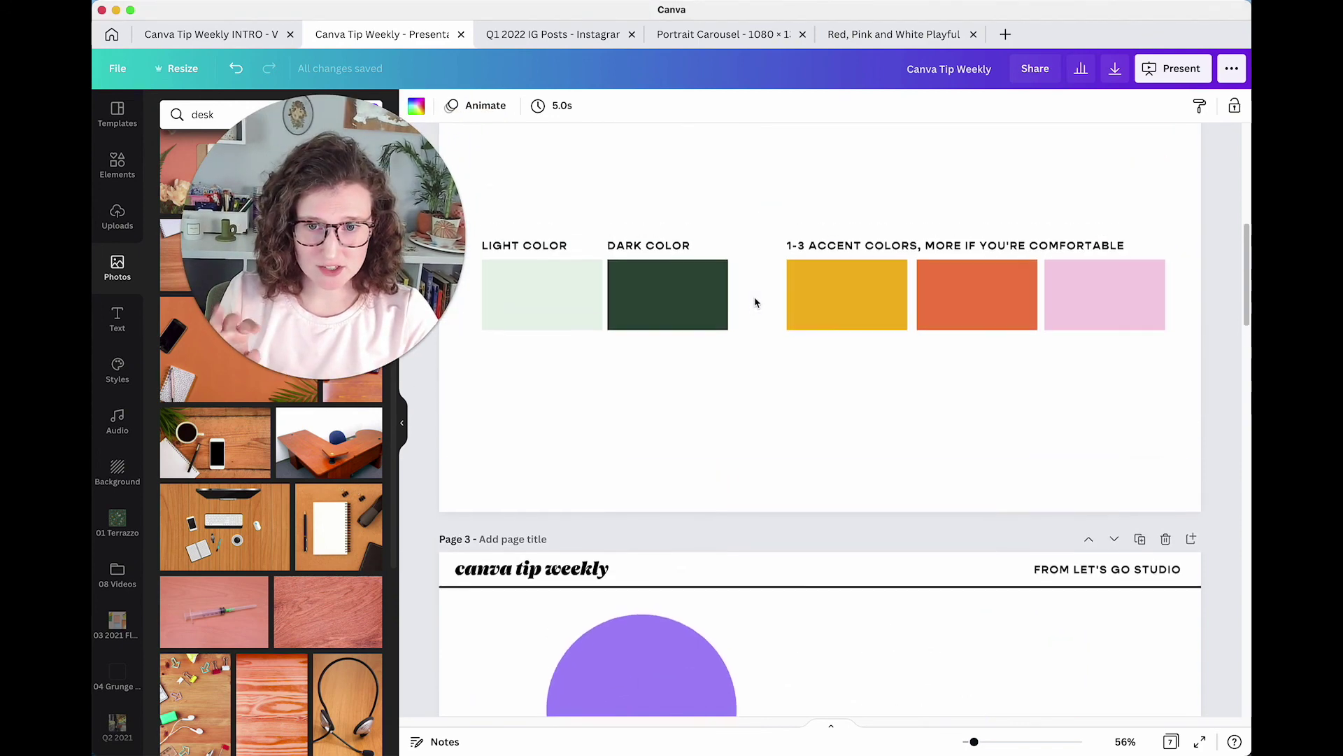
{"action": "left_click_drag", "start_coordinate": [434, 279], "coordinate": [396, 283]}
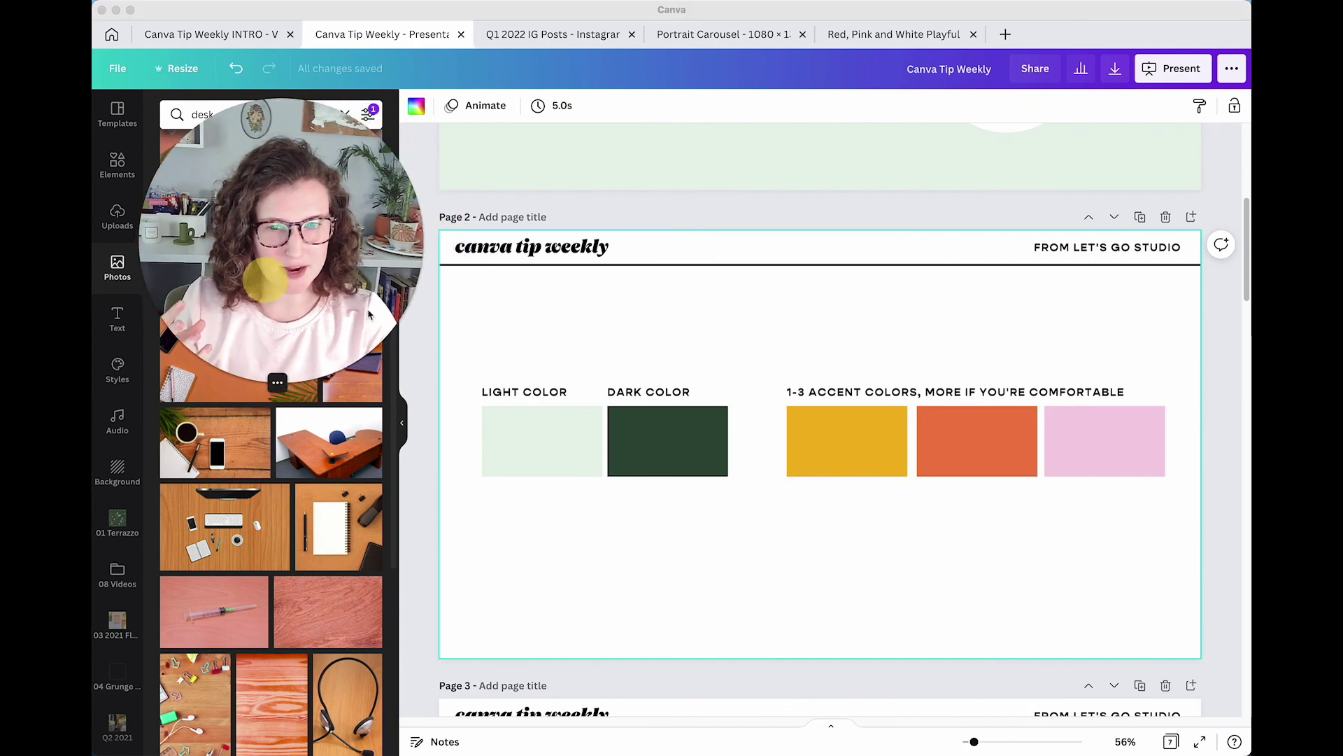
{"action": "left_click", "coordinate": [539, 358]}
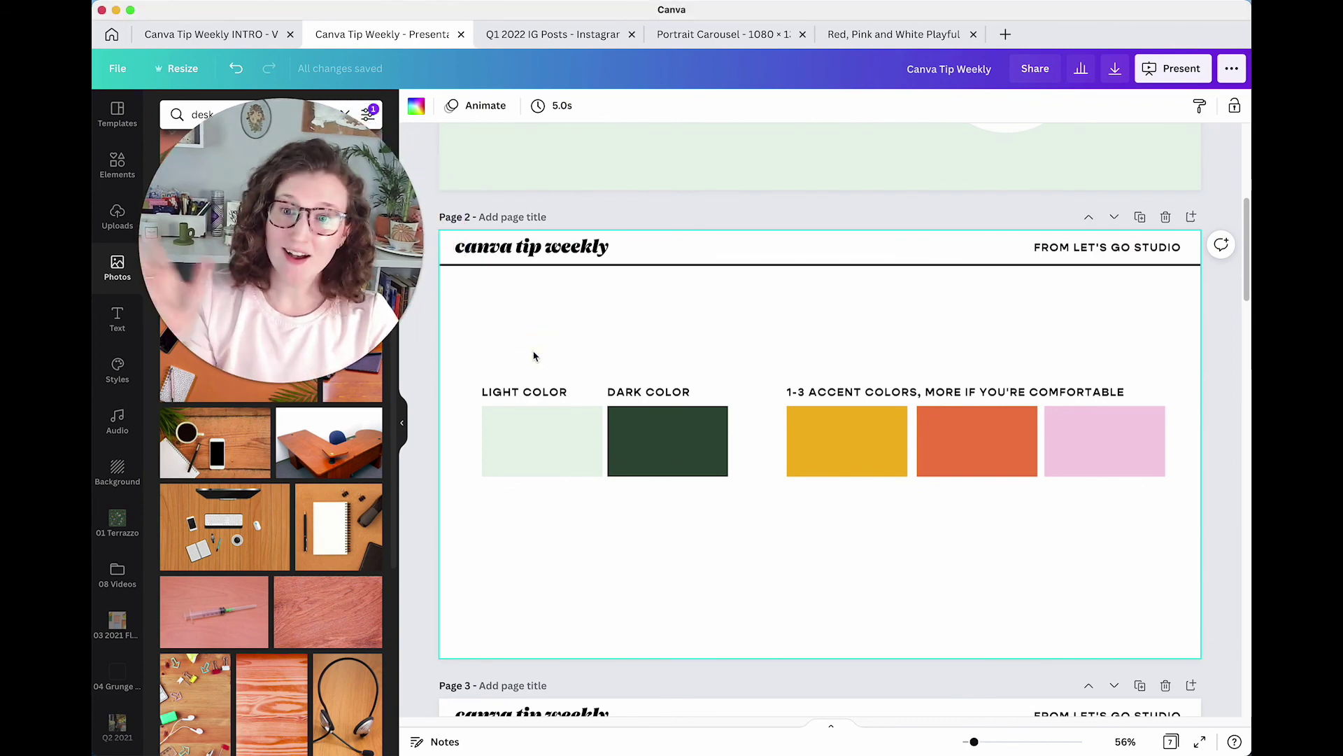